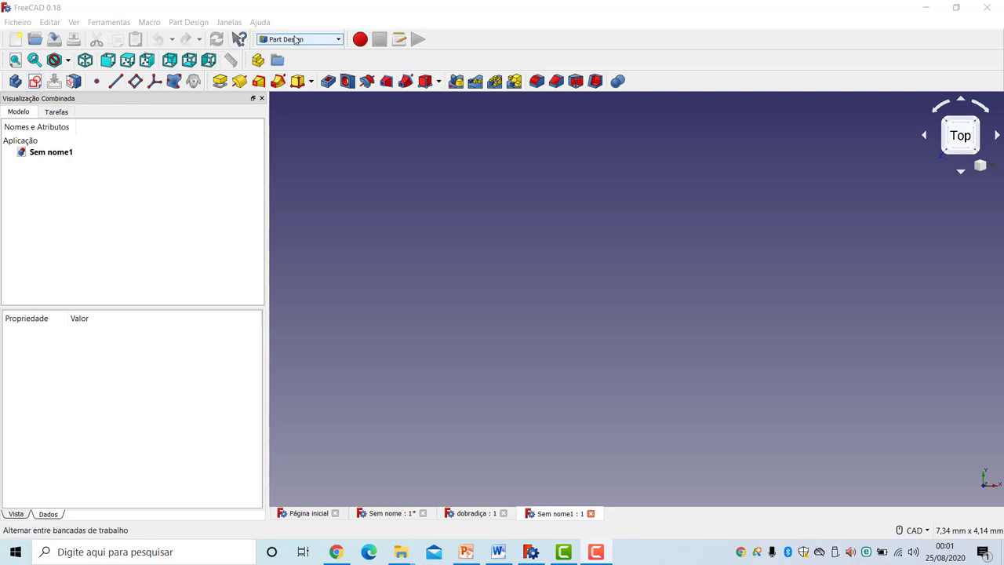
- Create a new sketch placed on the XY_Plane
left_click(36, 83)
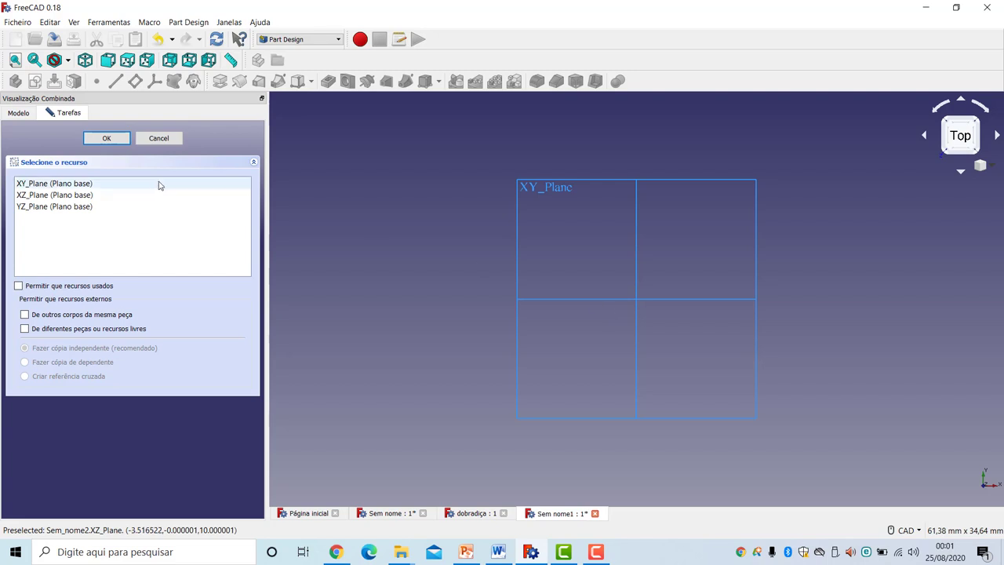
left_click(133, 185)
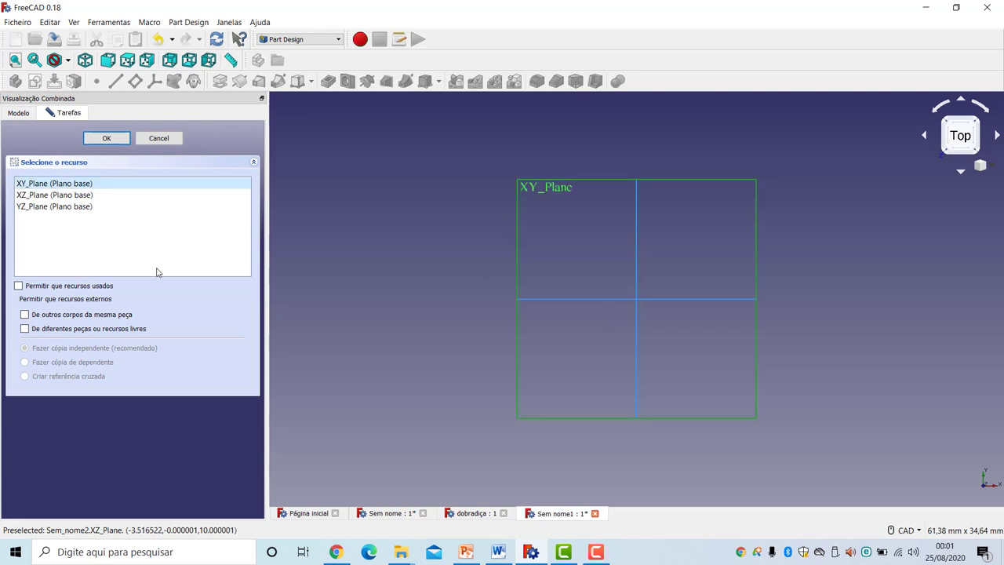
left_click(107, 137)
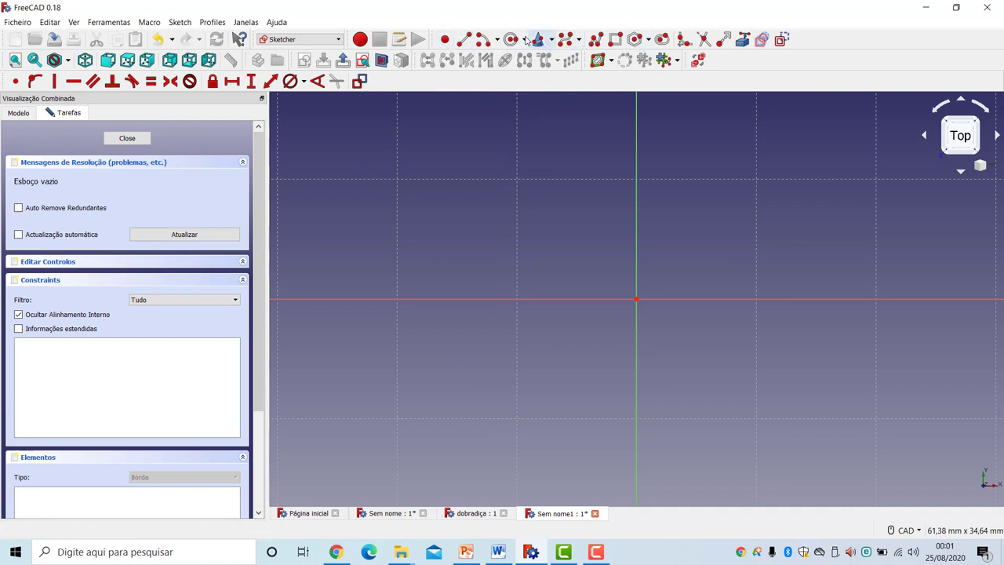
- Draw the vertical rear edge and the top and bottom edges of the box with lines
left_click(464, 39)
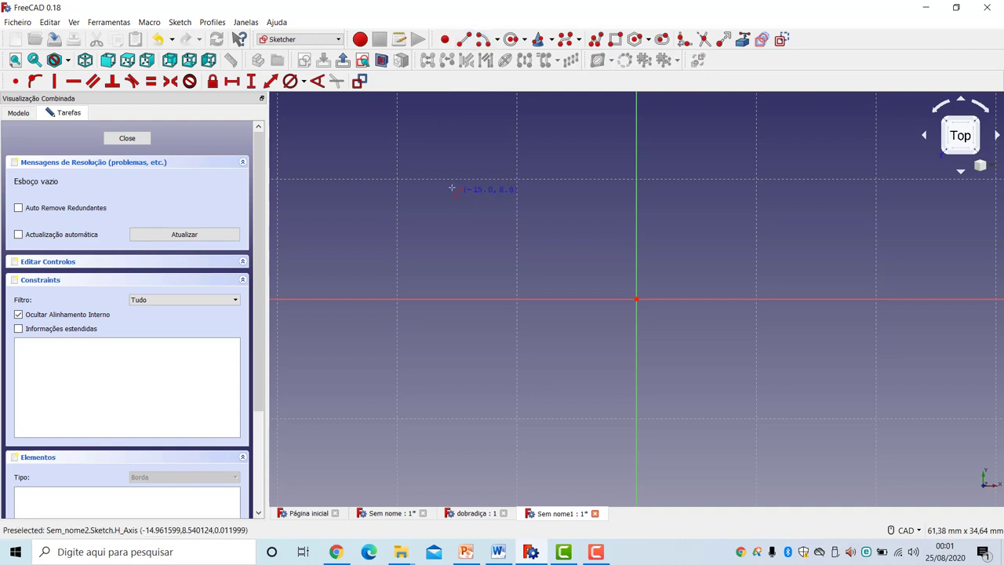
left_click(454, 237)
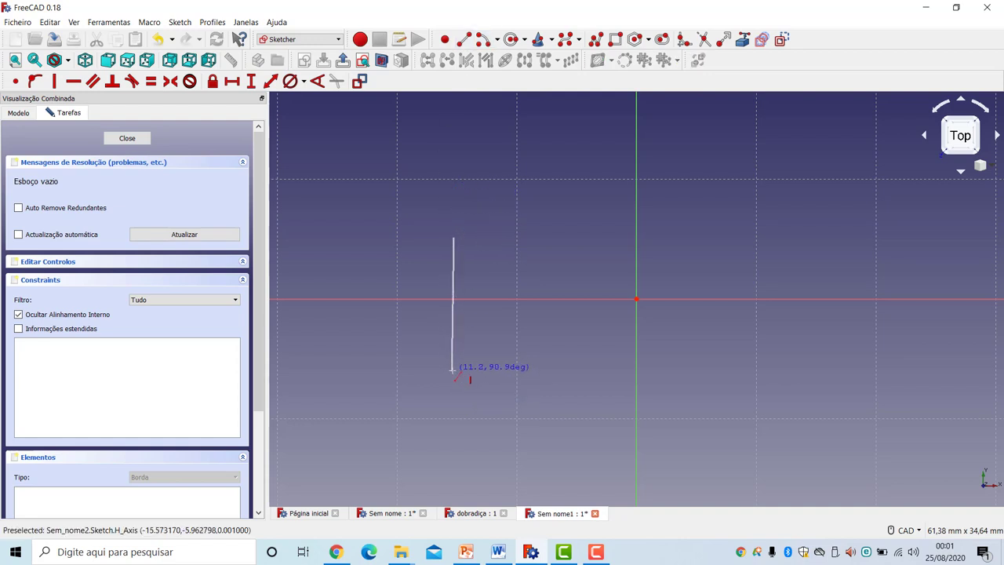
left_click(454, 372)
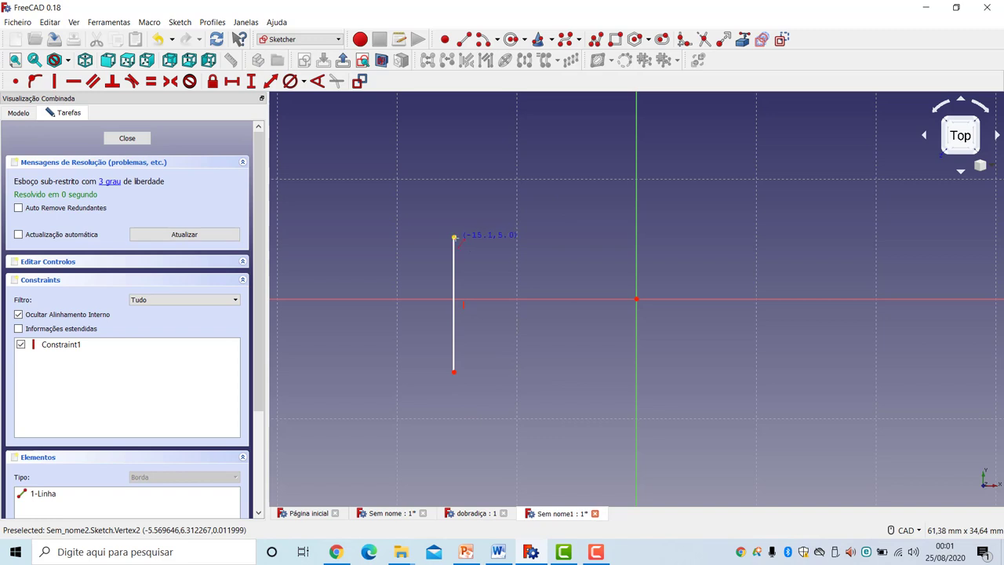
left_click(454, 237)
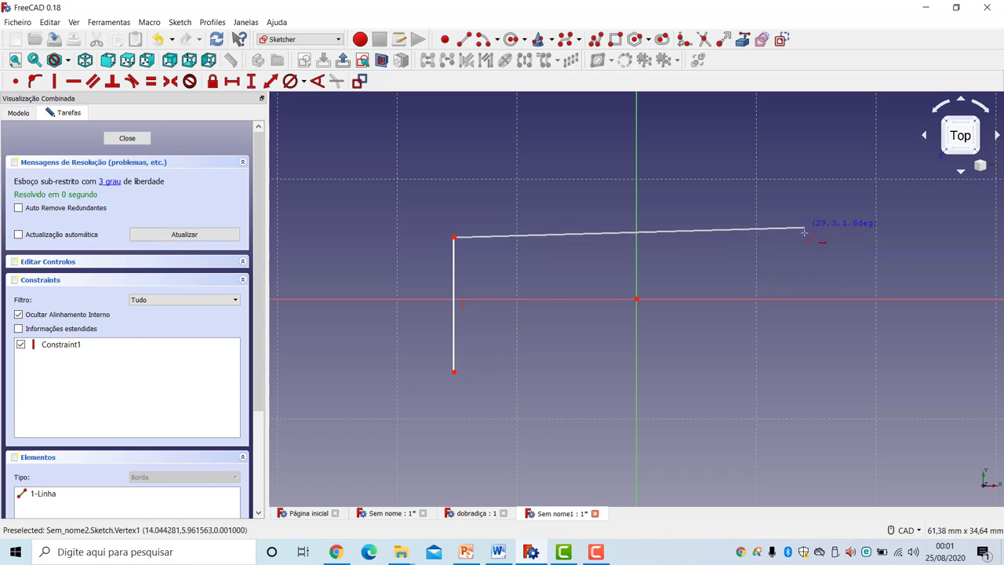
left_click(803, 235)
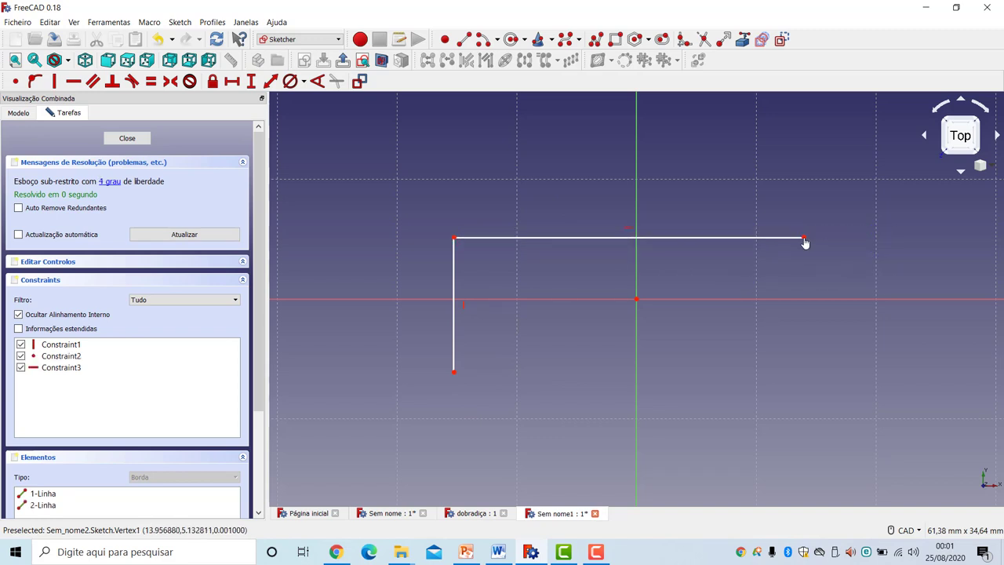
left_click(454, 372)
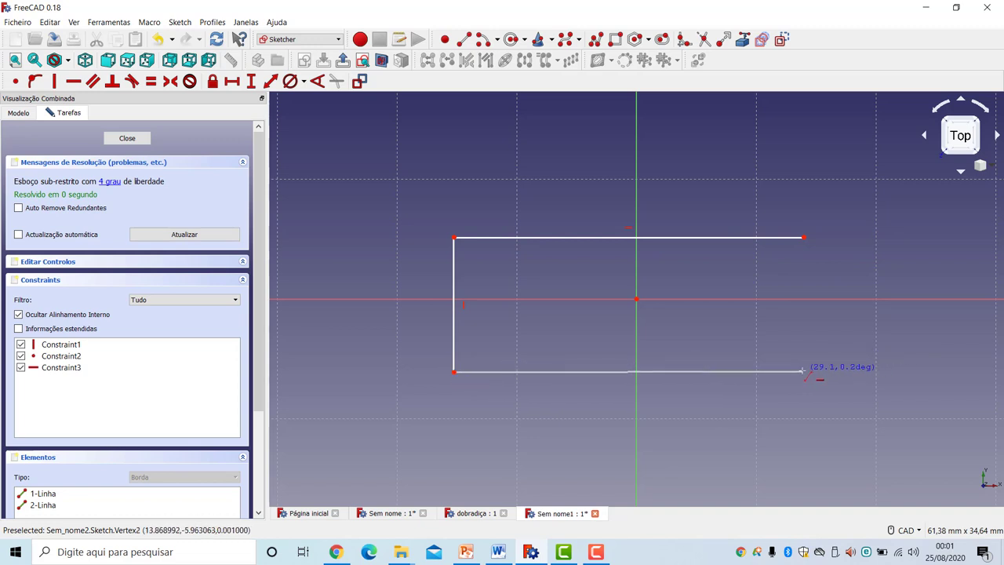
left_click(803, 376)
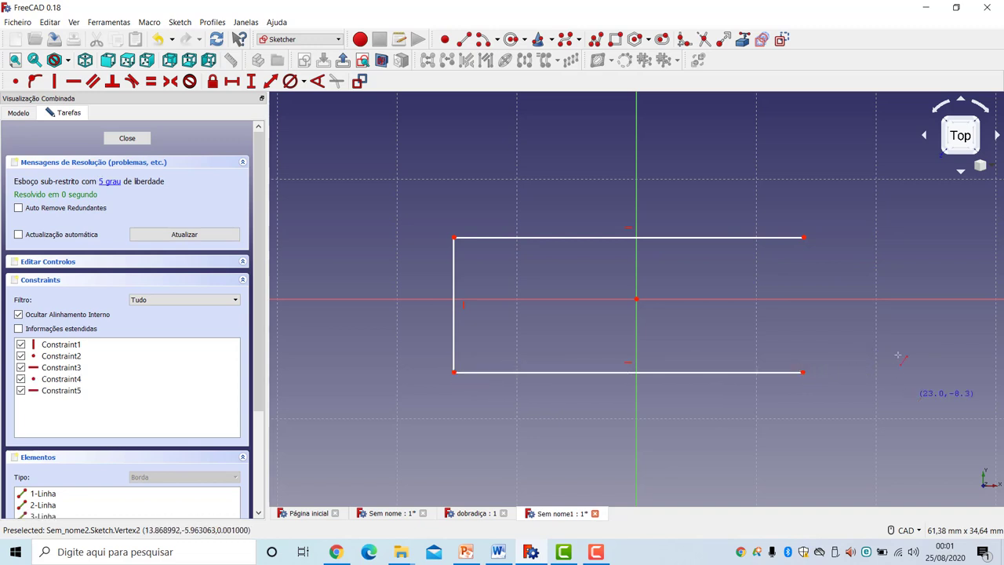
- Add two slanted edges from the right corners meeting at a tip on the horizontal axis
left_click(803, 237)
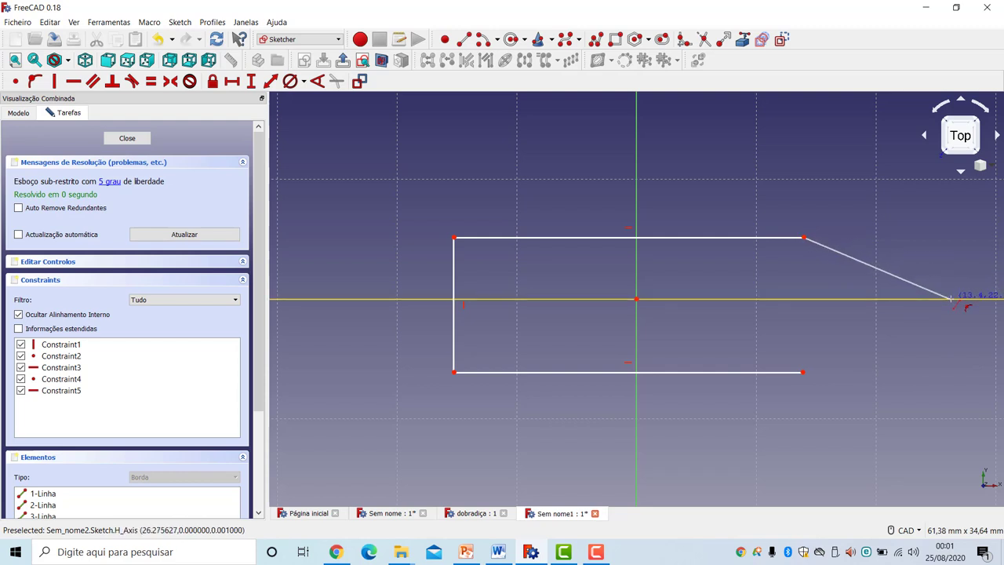
left_click(952, 299)
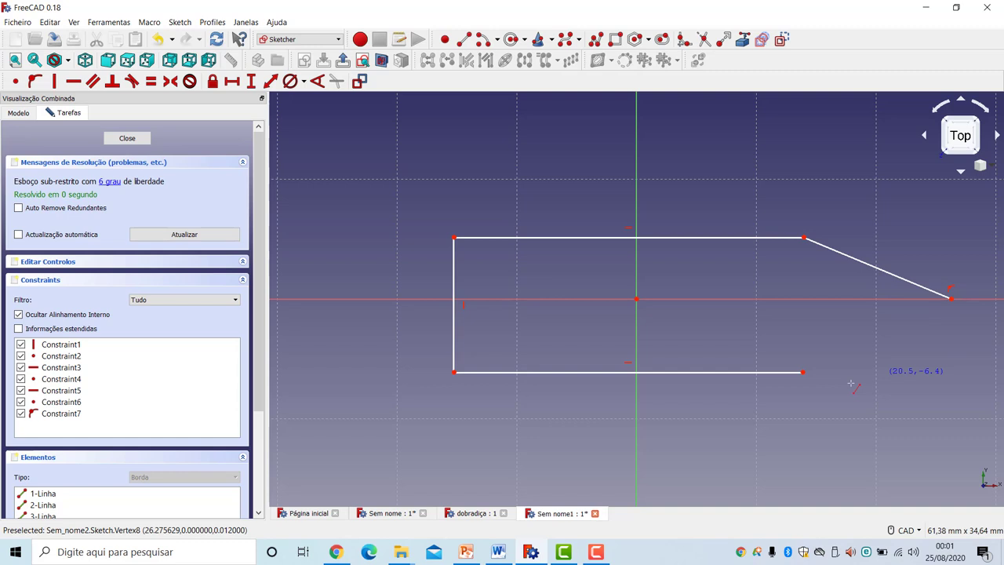
left_click(802, 372)
left_click(951, 298)
scroll(824, 413, "down", 2)
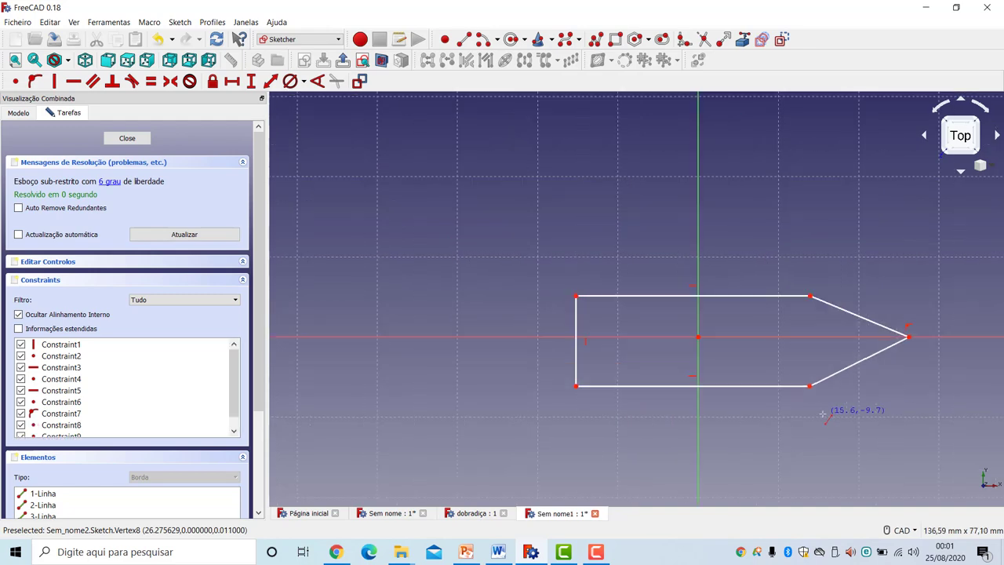
scroll(824, 414, "up", 5)
middle_click_drag(858, 370, 495, 444)
scroll(616, 337, "up", 2)
scroll(739, 292, "up", 4)
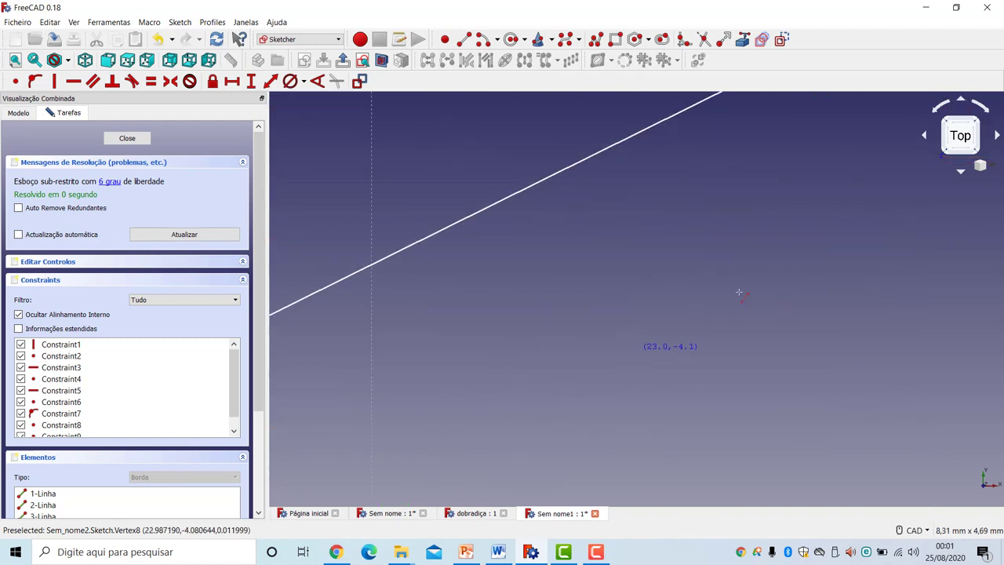
scroll(738, 292, "down", 1)
scroll(679, 332, "down", 1)
scroll(657, 317, "down", 1)
scroll(654, 294, "down", 1)
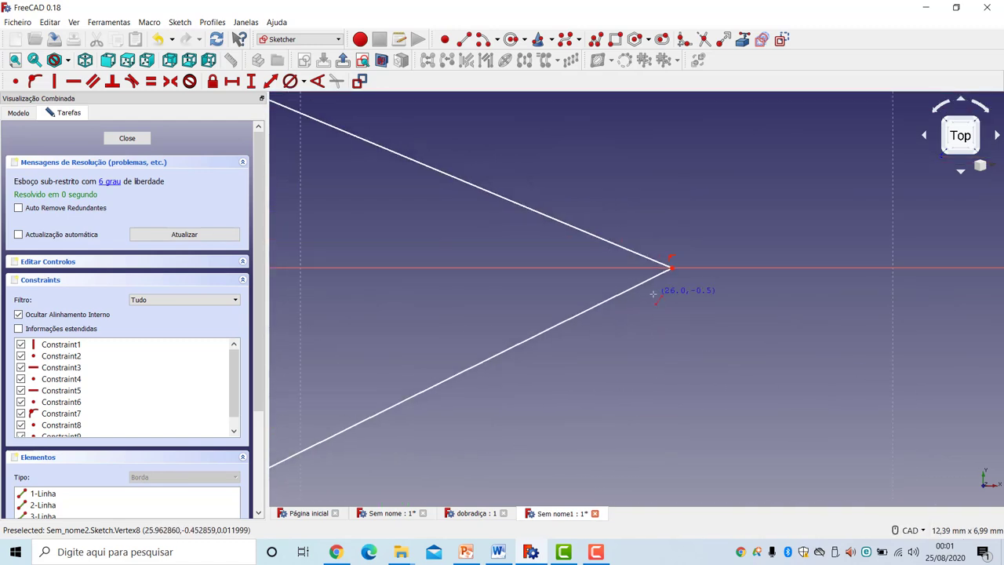
scroll(662, 293, "up", 5)
scroll(691, 287, "up", 8)
middle_click_drag(694, 285, 658, 379)
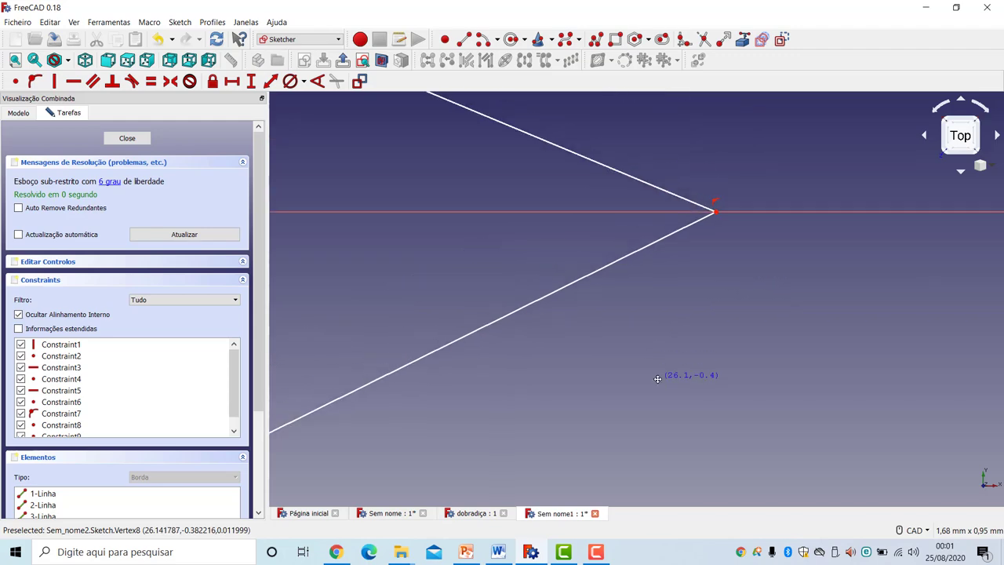
scroll(671, 365, "down", 6)
scroll(683, 352, "down", 12)
scroll(698, 363, "down", 8)
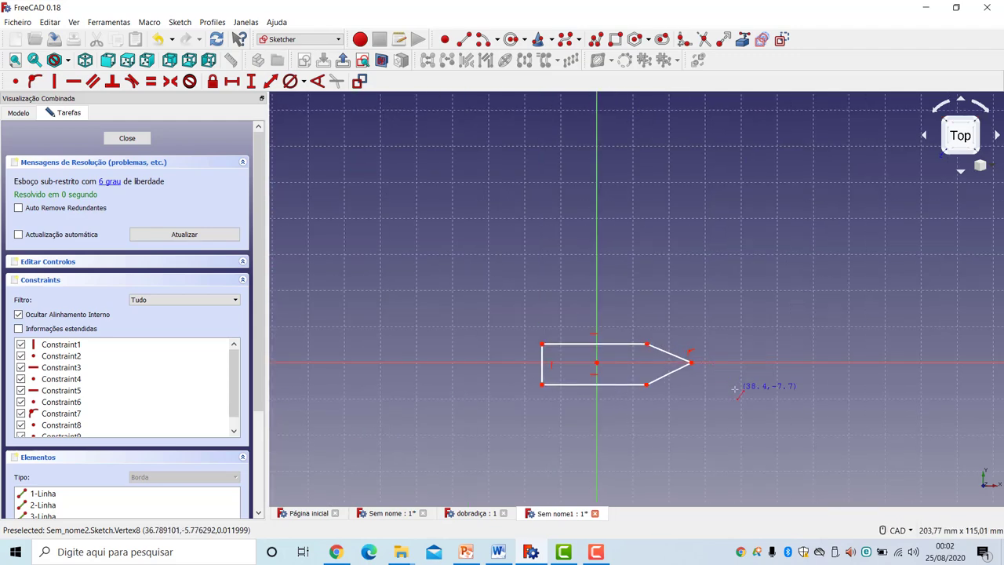
scroll(735, 389, "up", 5)
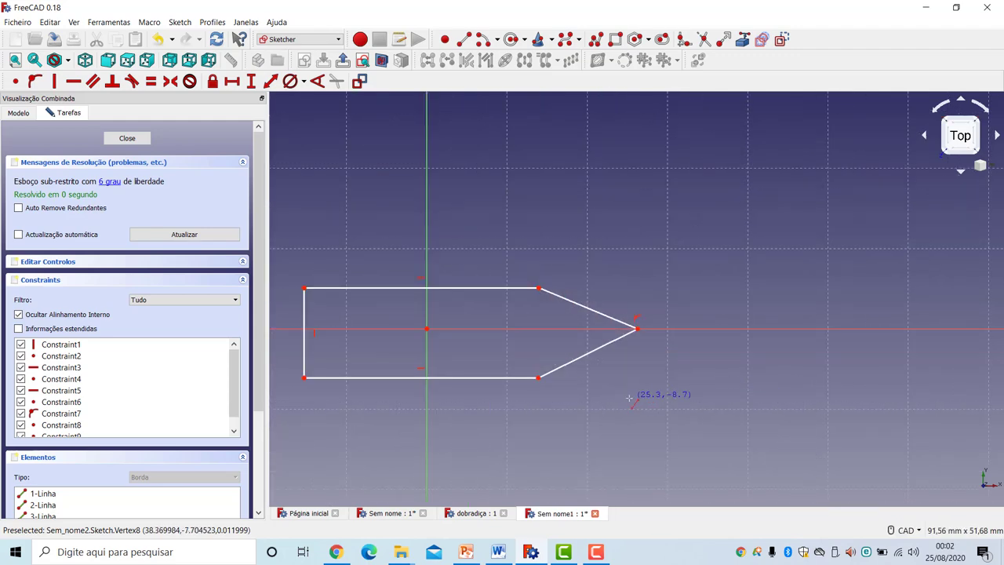
- Make the two rear corners symmetric about the horizontal axis
left_click(303, 289)
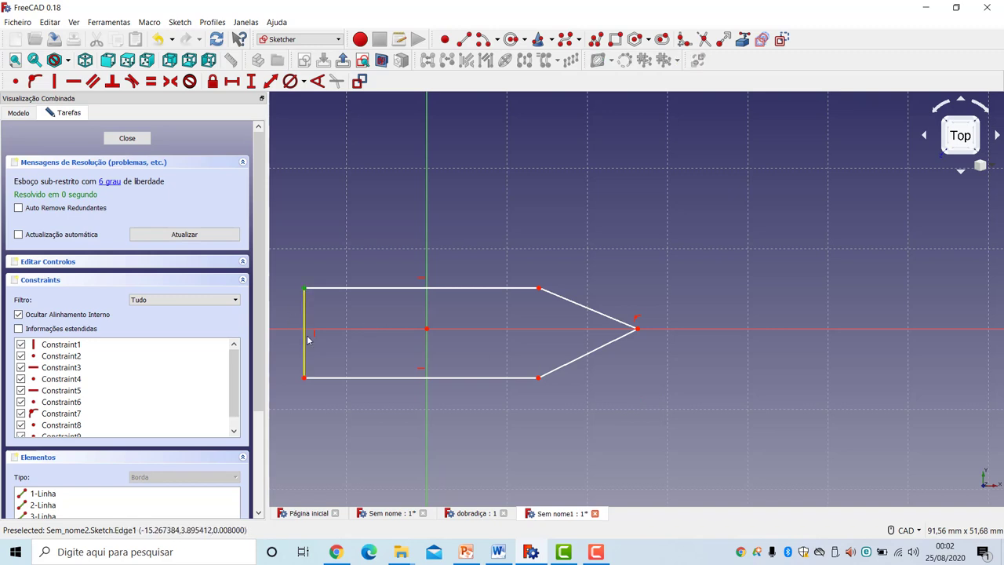
left_click(305, 378)
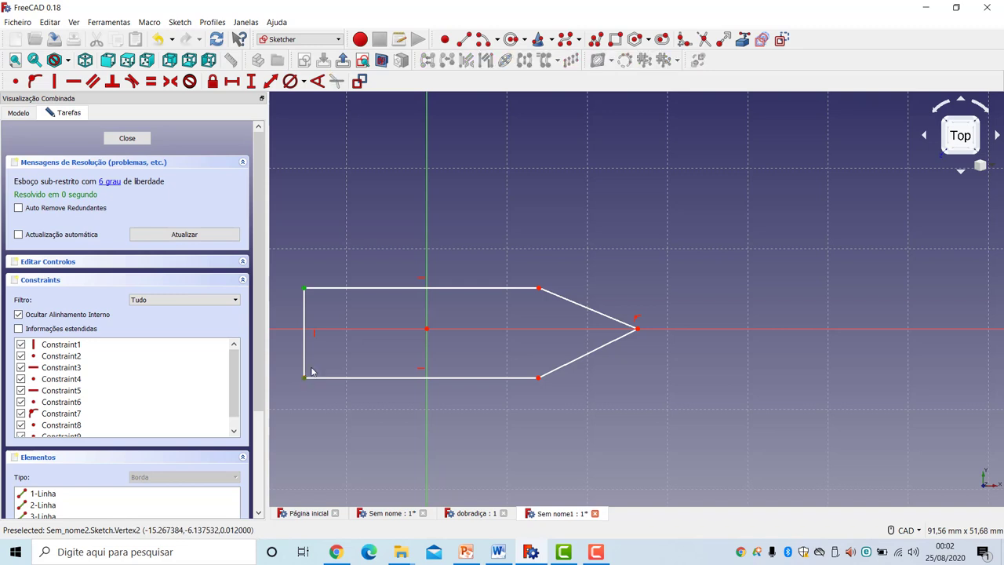
left_click(337, 329)
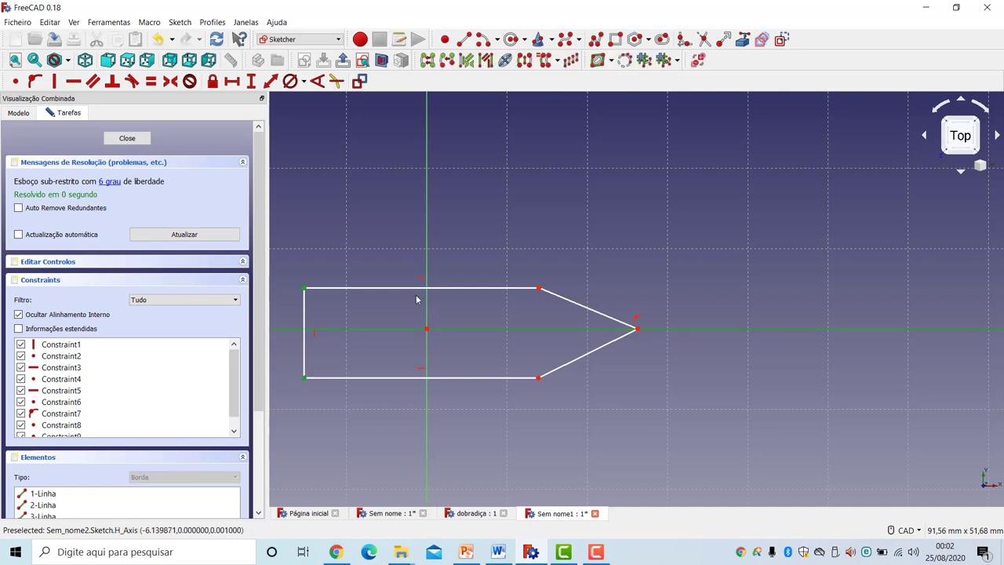
left_click(170, 81)
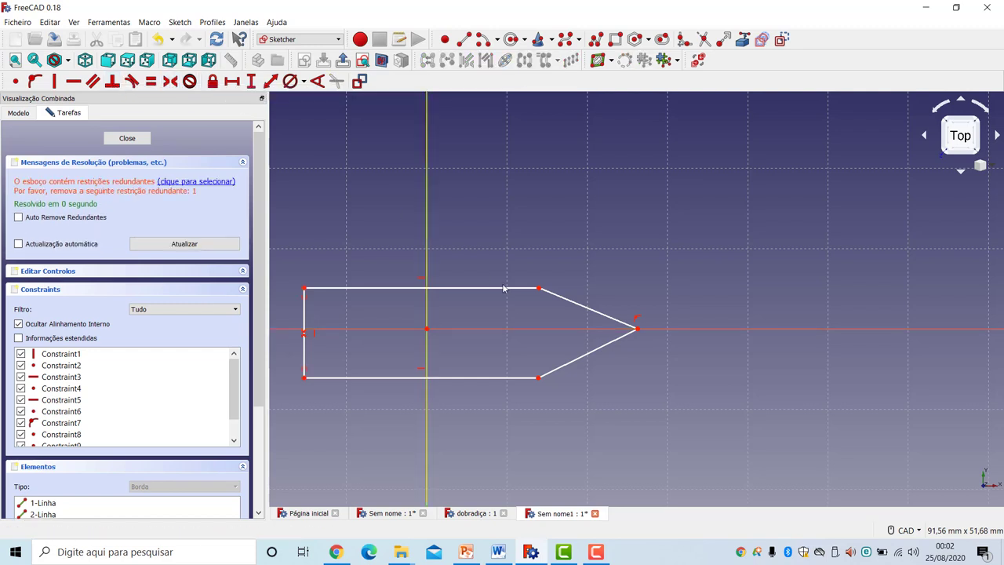
- Delete the redundant vertical Constraint1 and raise the top-left corner to make the outline taller
left_click(200, 182)
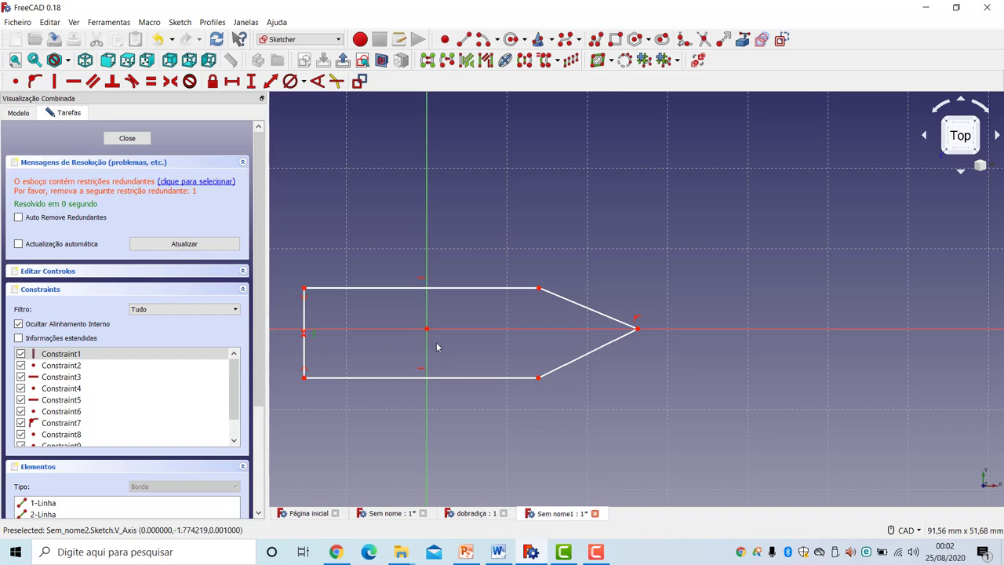
key("Delete")
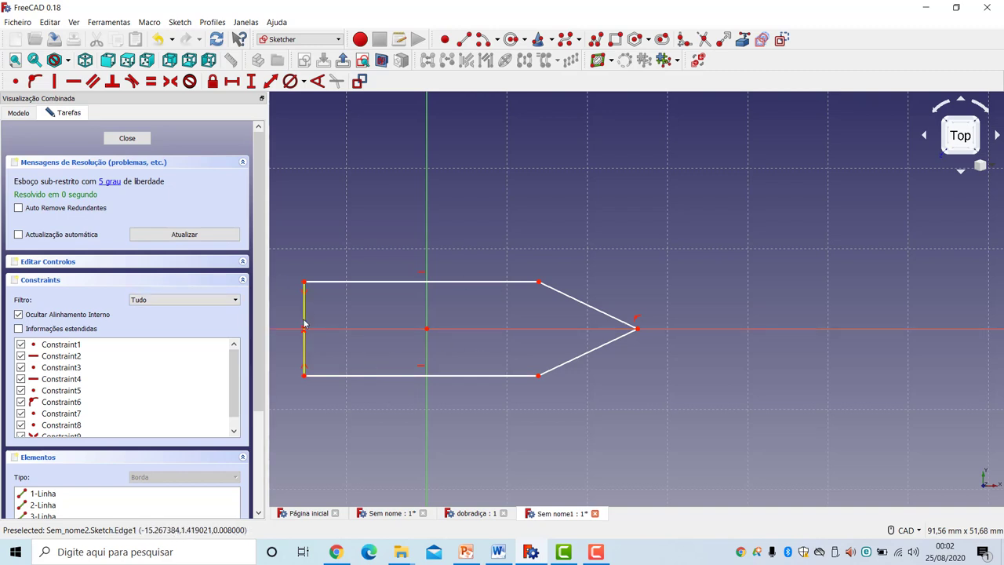
left_click(306, 289)
mouse_move(305, 284)
left_mouse_down()
mouse_move(306, 225)
mouse_move(313, 270)
mouse_move(294, 267)
left_mouse_up()
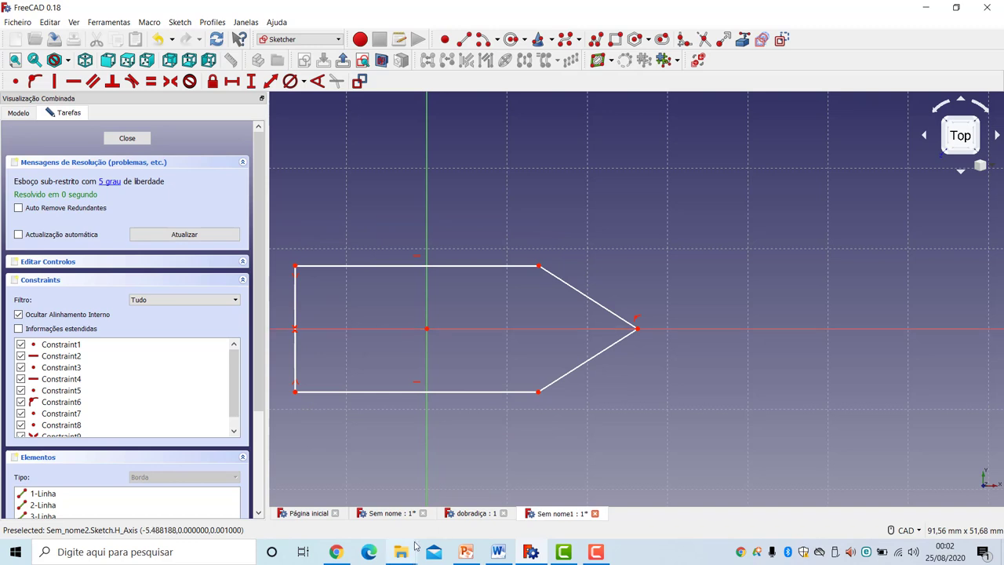
- Make the top edge's endpoints symmetric about the vertical axis and delete the redundant constraint
left_click(295, 267)
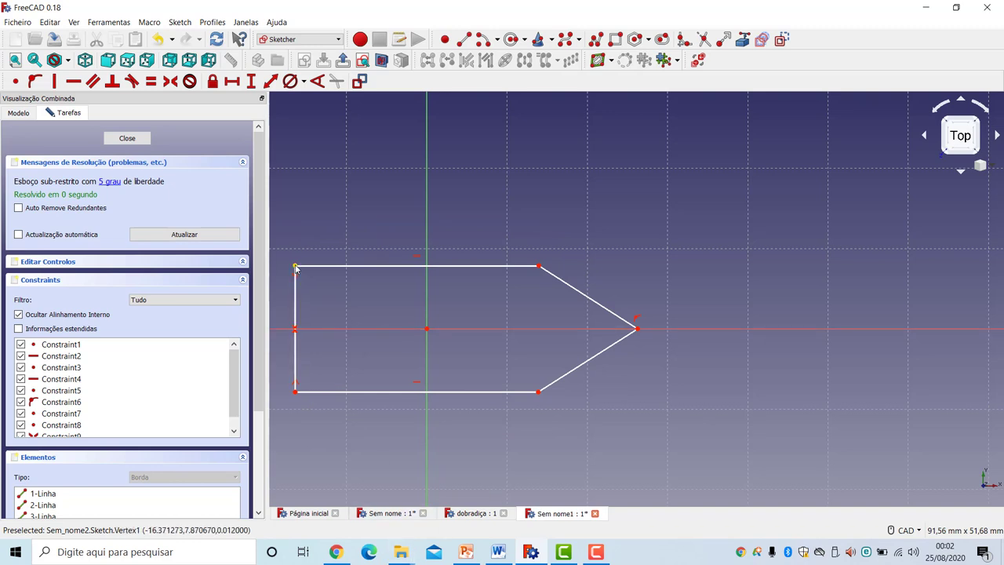
left_click(539, 267)
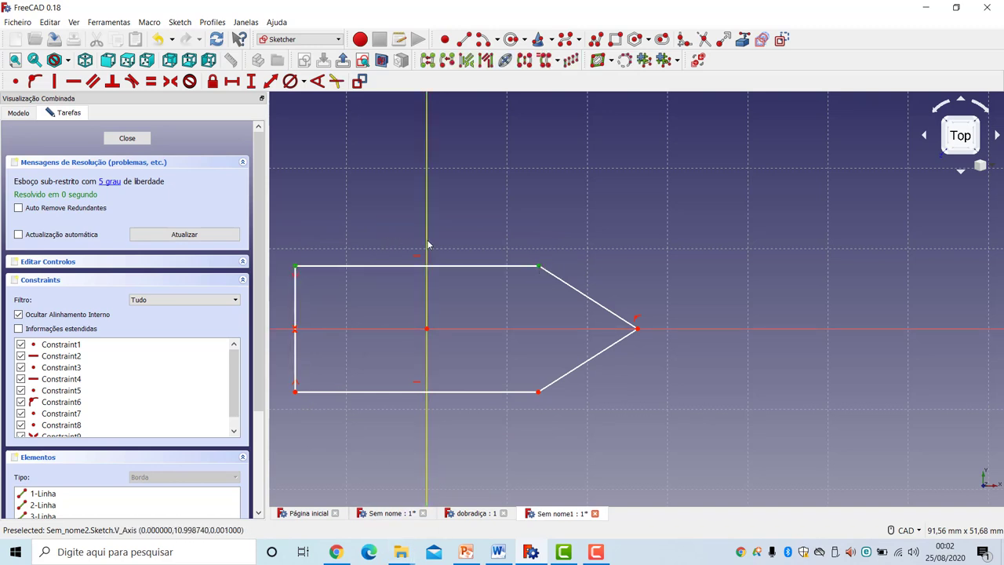
left_click(428, 245)
left_click(180, 84)
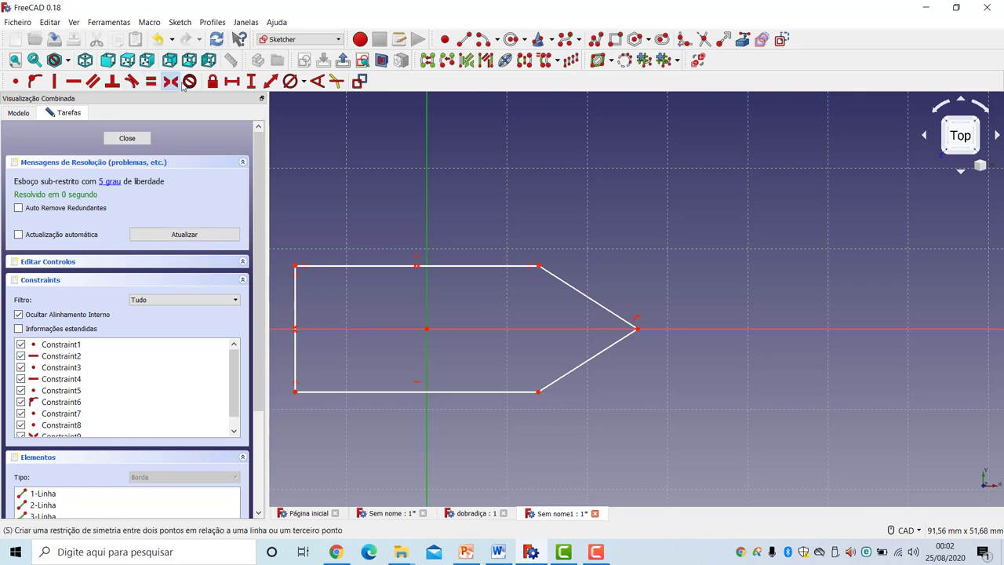
left_click(180, 182)
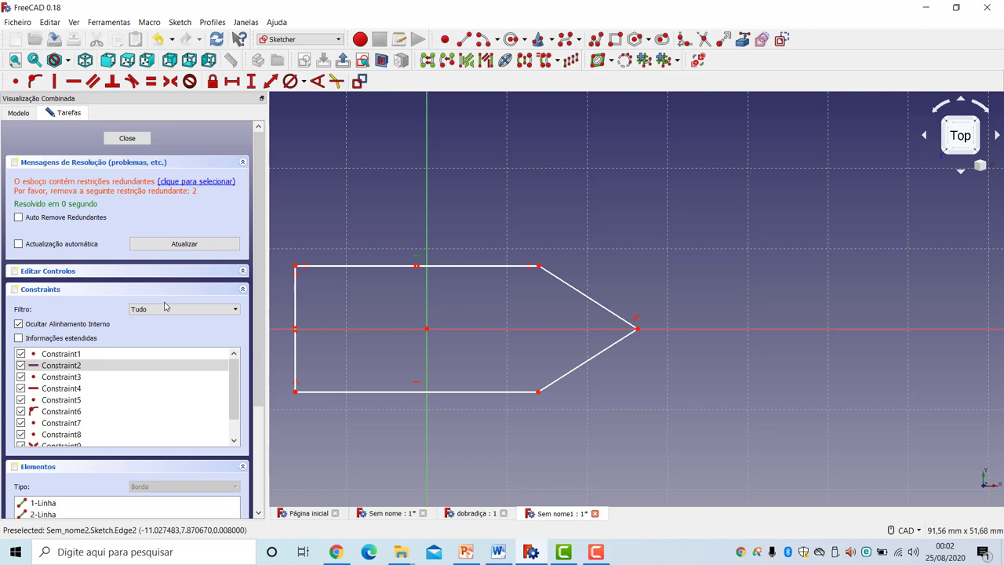
key("Delete")
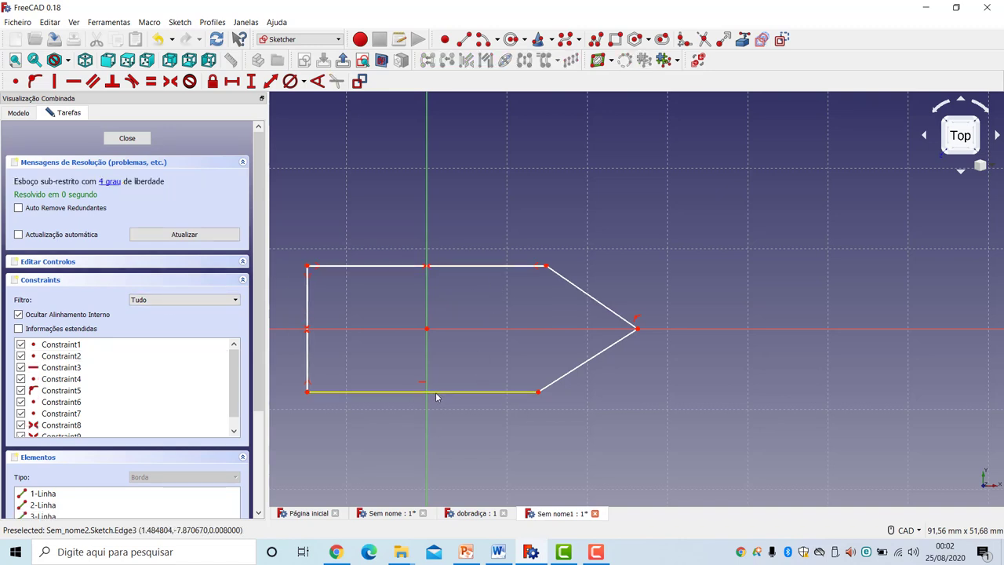
- Make the bottom edge's endpoints symmetric about the vertical axis and delete the redundant constraint
left_click(307, 391)
left_click(538, 393)
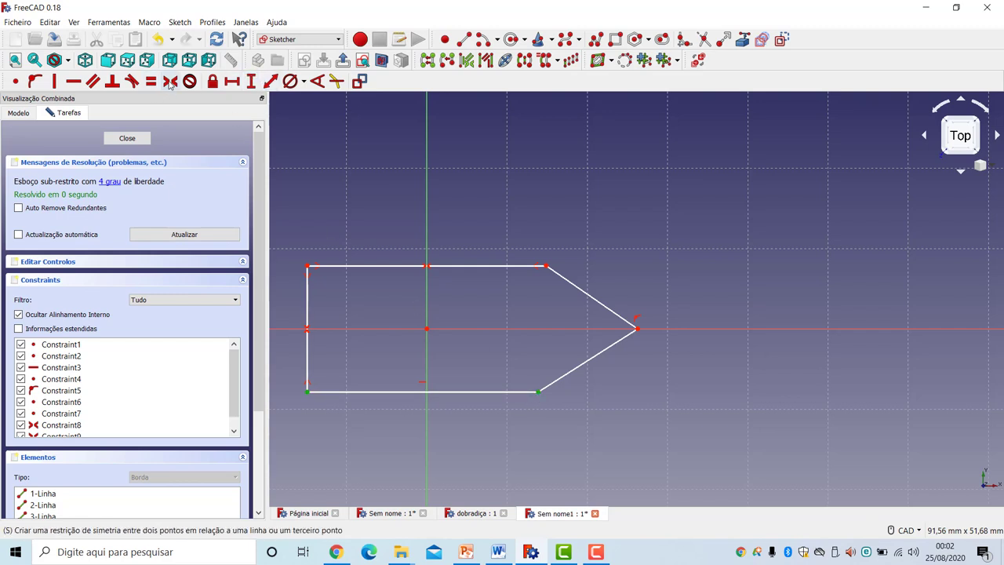
left_click(430, 450)
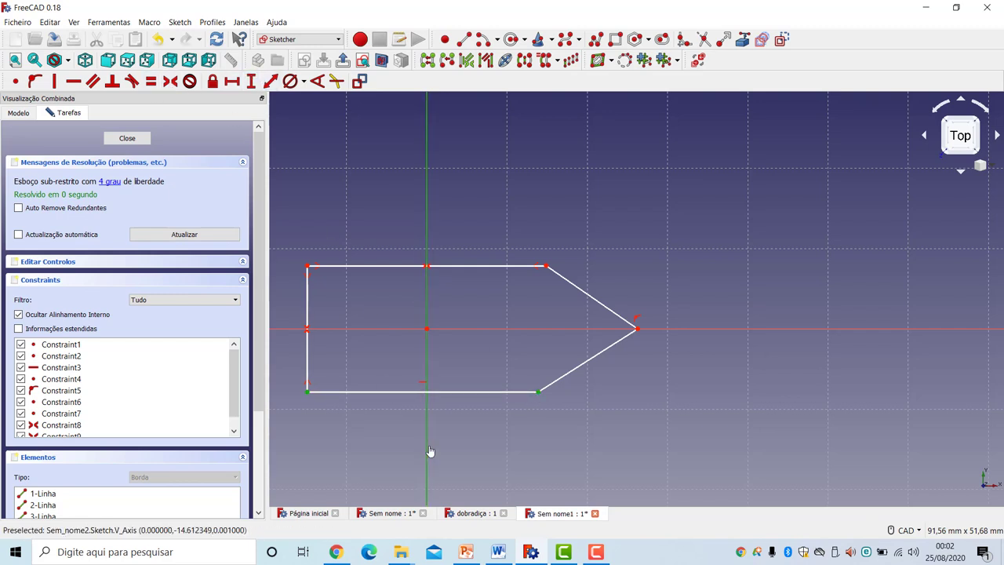
left_click(170, 82)
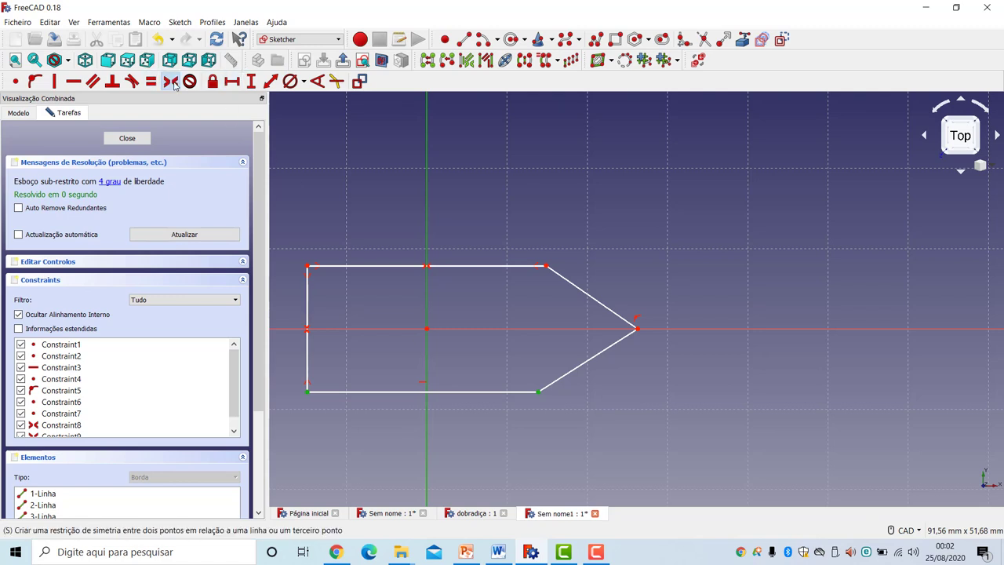
left_click(193, 182)
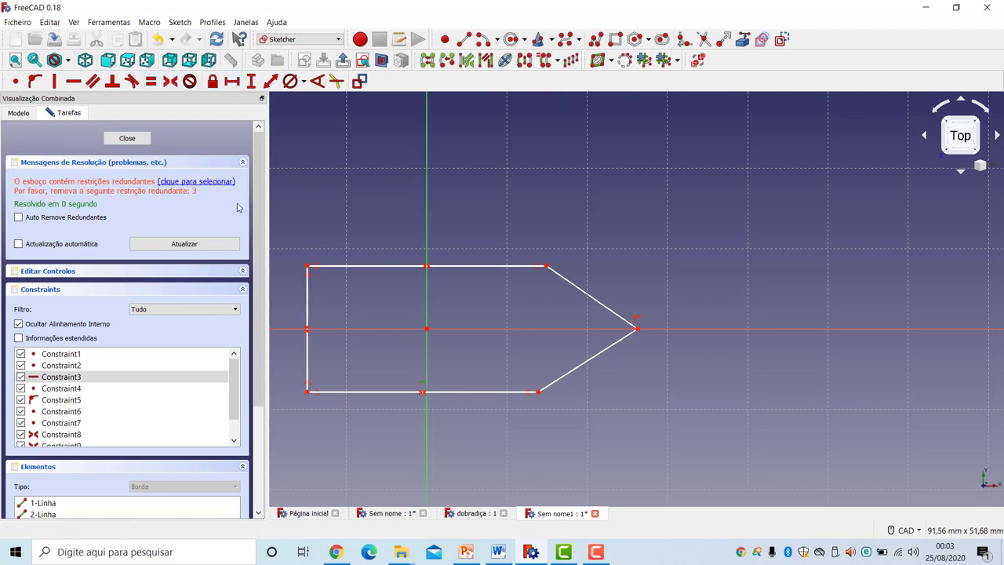
key("Delete")
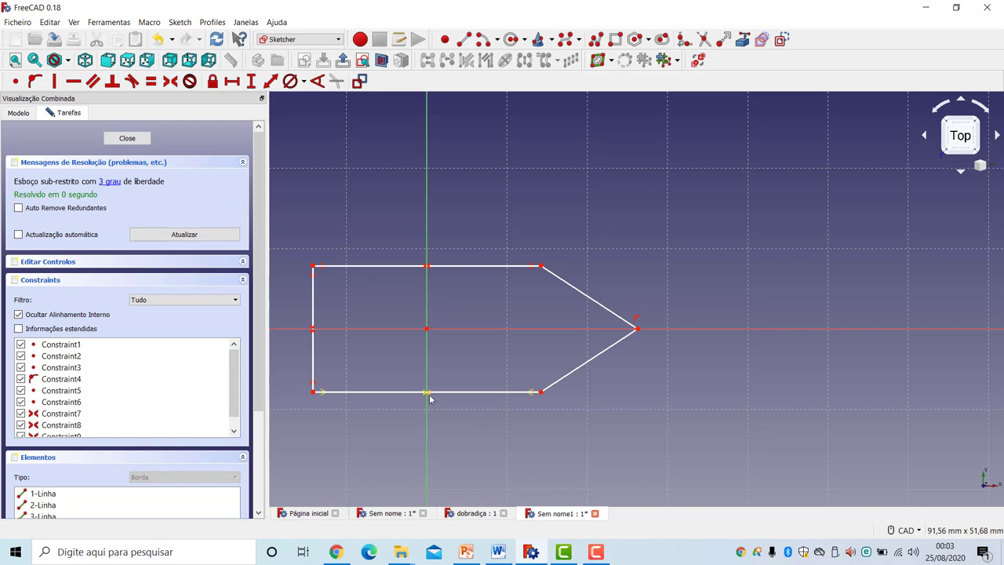
- Drag the bottom edge and top-right corner to reshape the profile's height
mouse_move(444, 392)
left_mouse_down()
mouse_move(509, 472)
mouse_move(502, 363)
mouse_move(504, 410)
mouse_move(502, 381)
mouse_move(502, 396)
mouse_move(485, 378)
left_mouse_up()
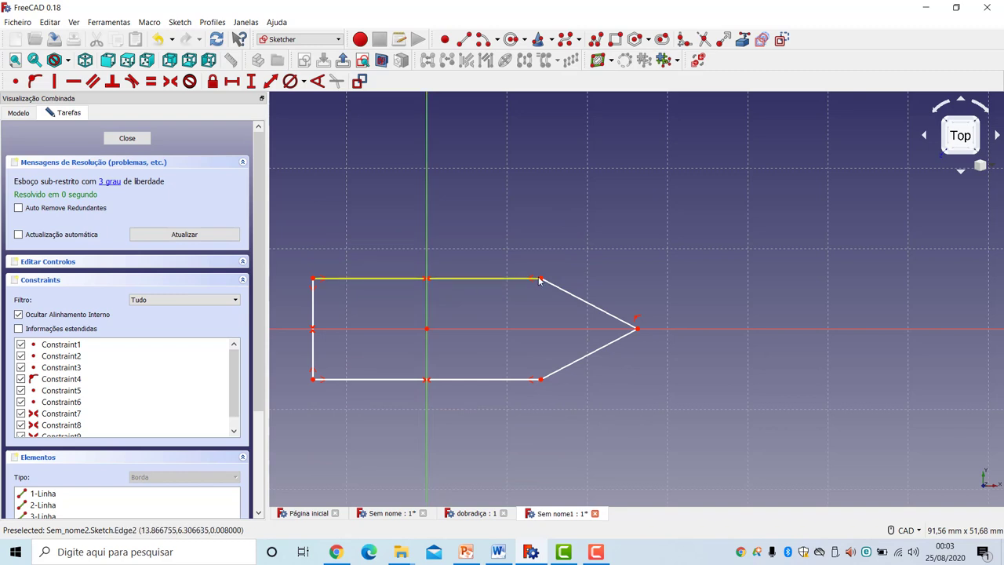
mouse_move(540, 279)
left_mouse_down()
mouse_move(476, 275)
mouse_move(592, 287)
mouse_move(516, 284)
mouse_move(543, 281)
left_mouse_up()
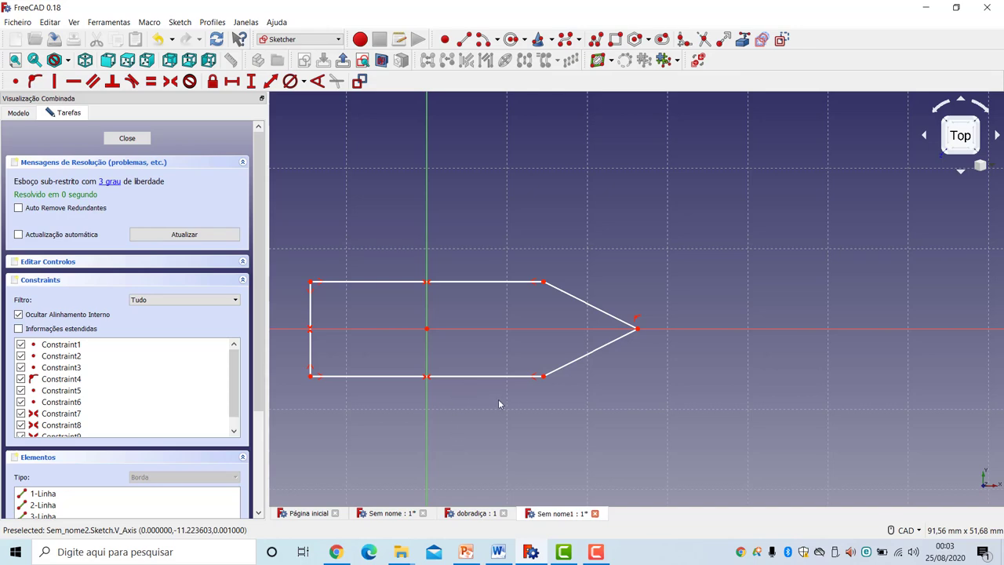
scroll(497, 403, "down", 2)
scroll(497, 403, "up", 6)
middle_click_drag(536, 400, 498, 416)
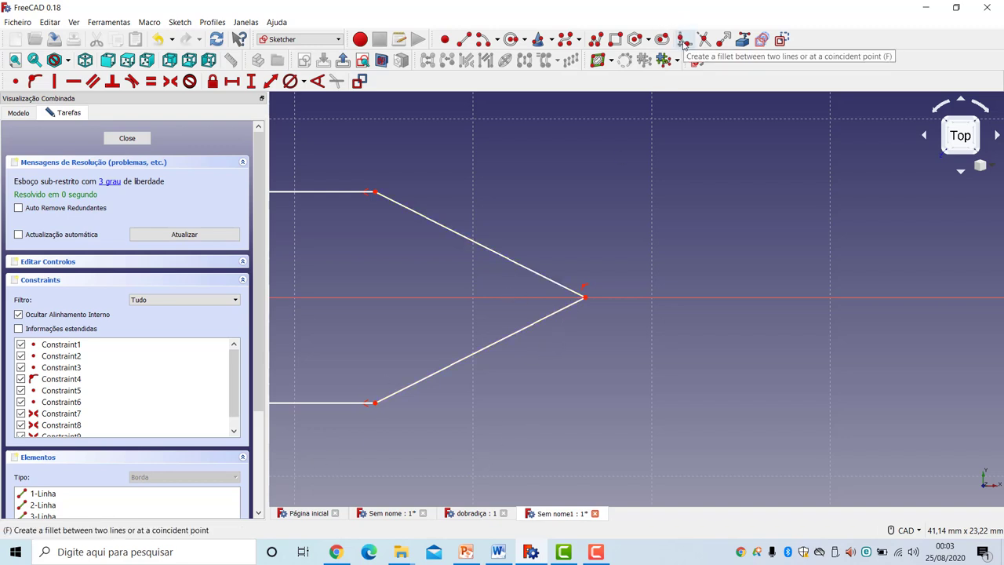
- Fillet the arrow tip where the upper and lower slanted lines meet
left_click(683, 41)
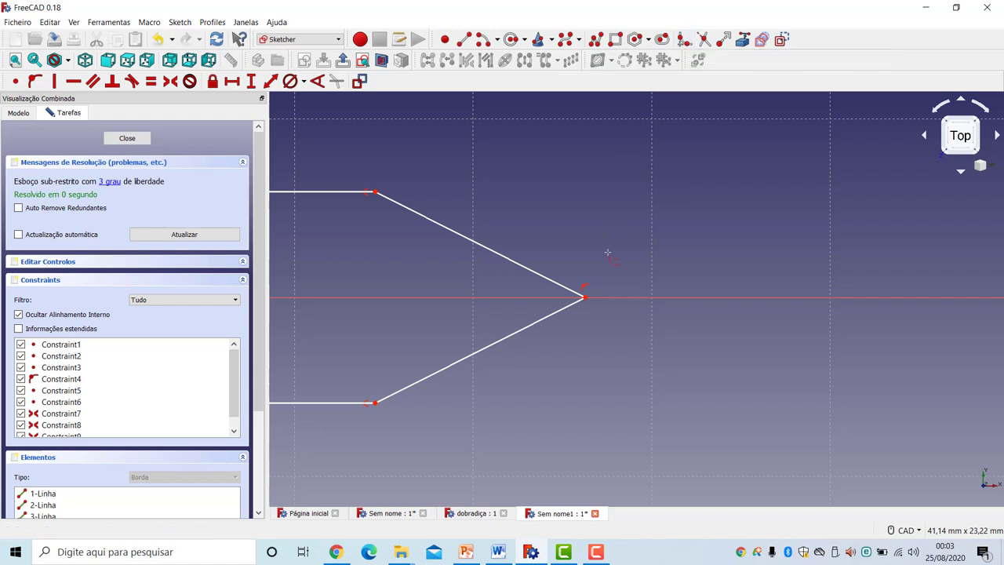
left_click(568, 289)
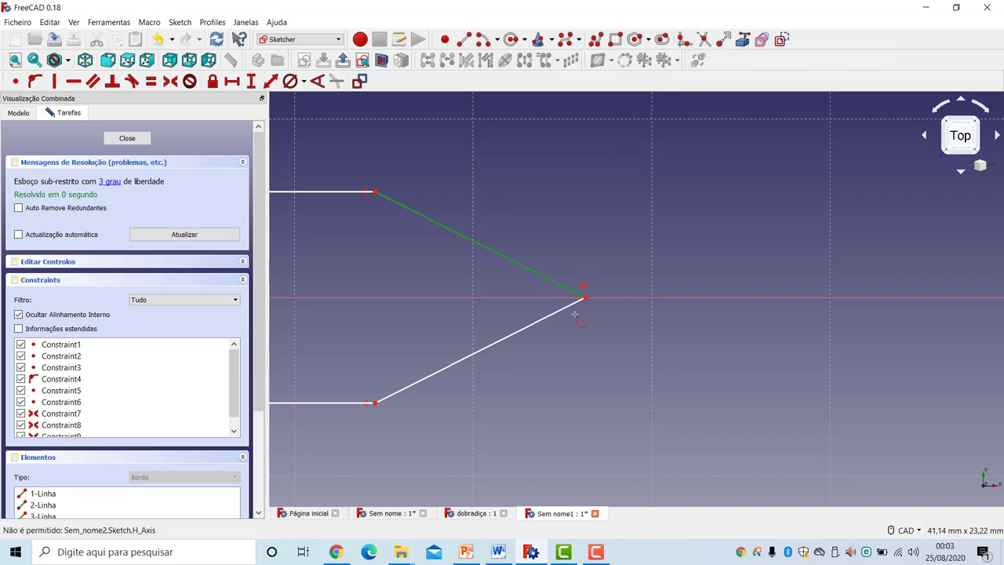
left_click(569, 309)
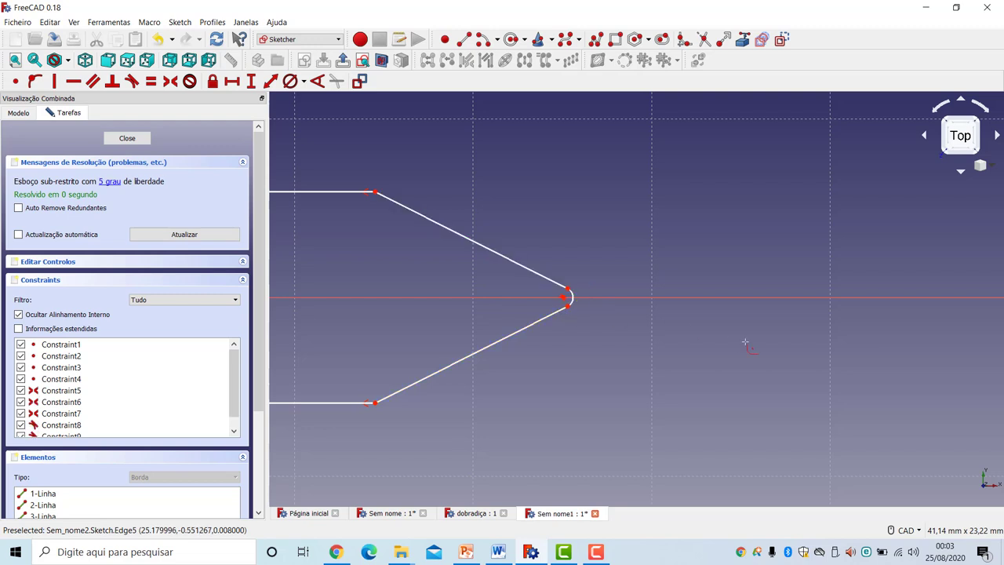
scroll(681, 348, "down", 1)
scroll(679, 348, "up", 1)
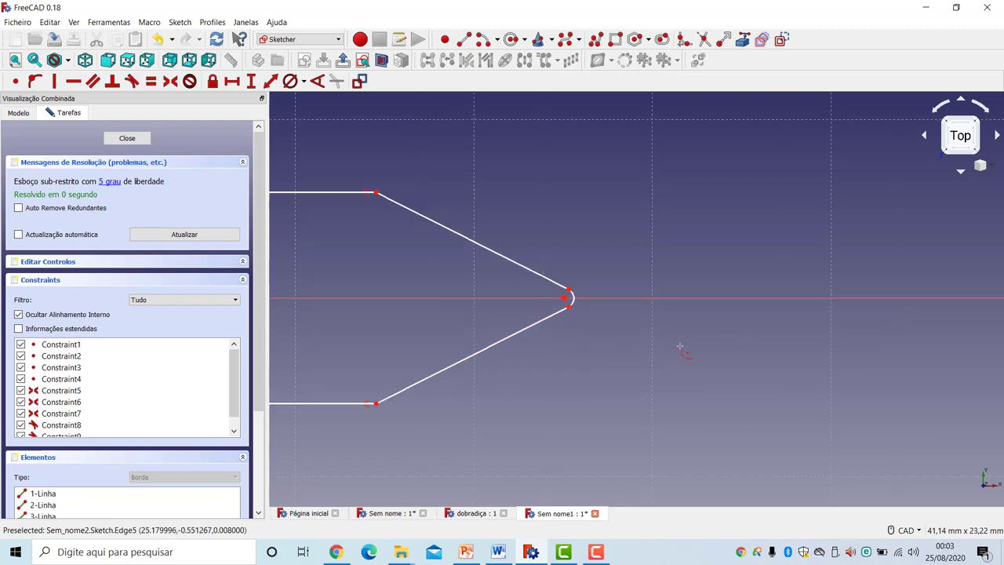
scroll(680, 348, "up", 1)
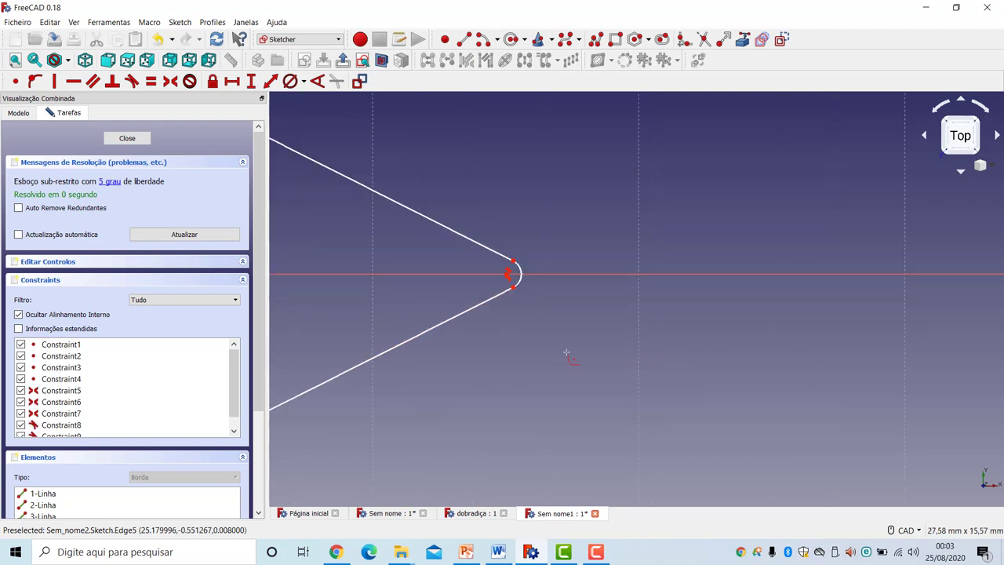
right_click(559, 336)
- Enlarge the tip fillet arc's radius by dragging it
mouse_move(520, 282)
left_mouse_down()
mouse_move(610, 291)
mouse_move(541, 284)
left_mouse_up()
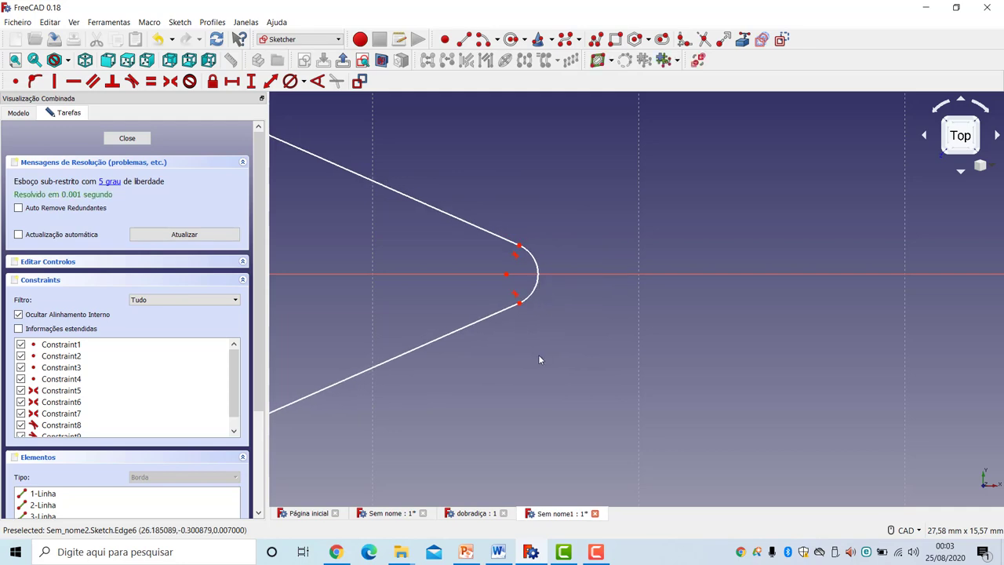
scroll(538, 354, "down", 5)
middle_click_drag(617, 358, 789, 341)
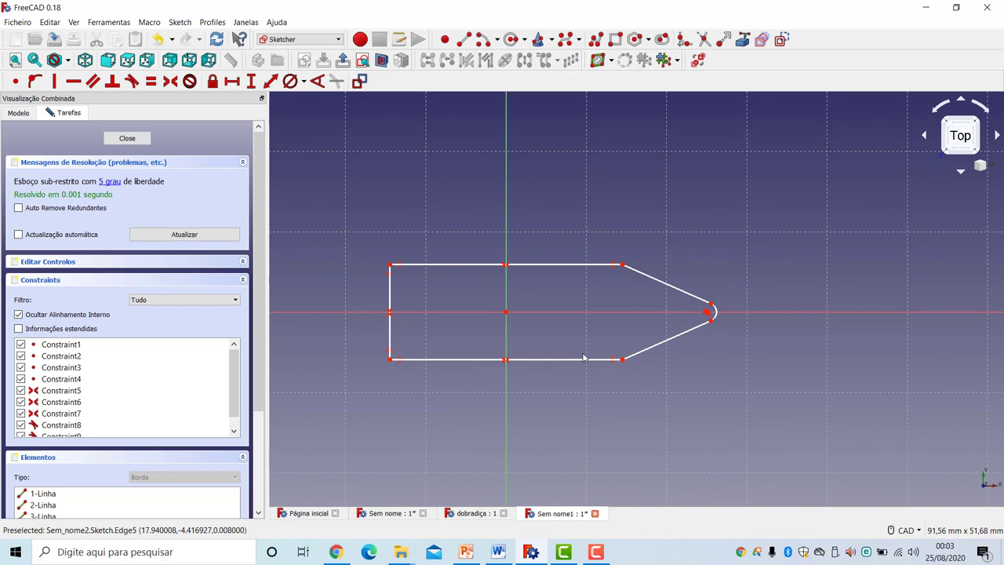
- Set a 30 mm vertical distance between the two left corners
left_click(390, 266)
left_click(390, 360)
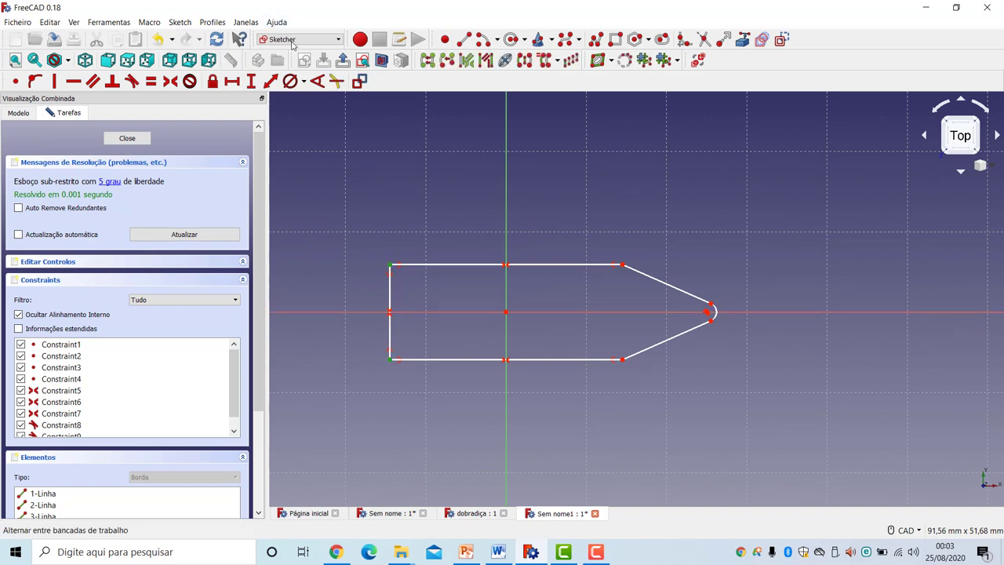
left_click(251, 82)
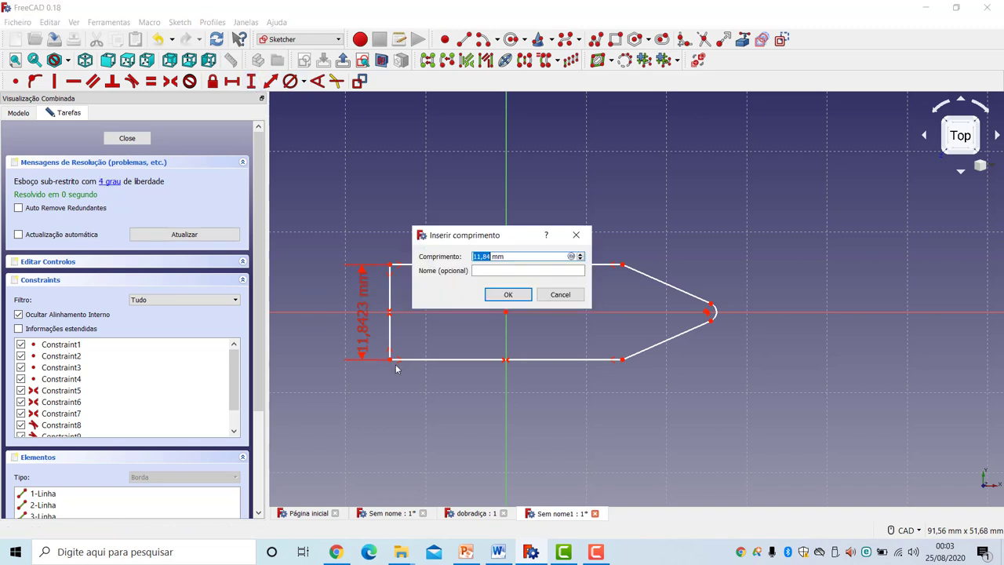
type("0")
key("Return")
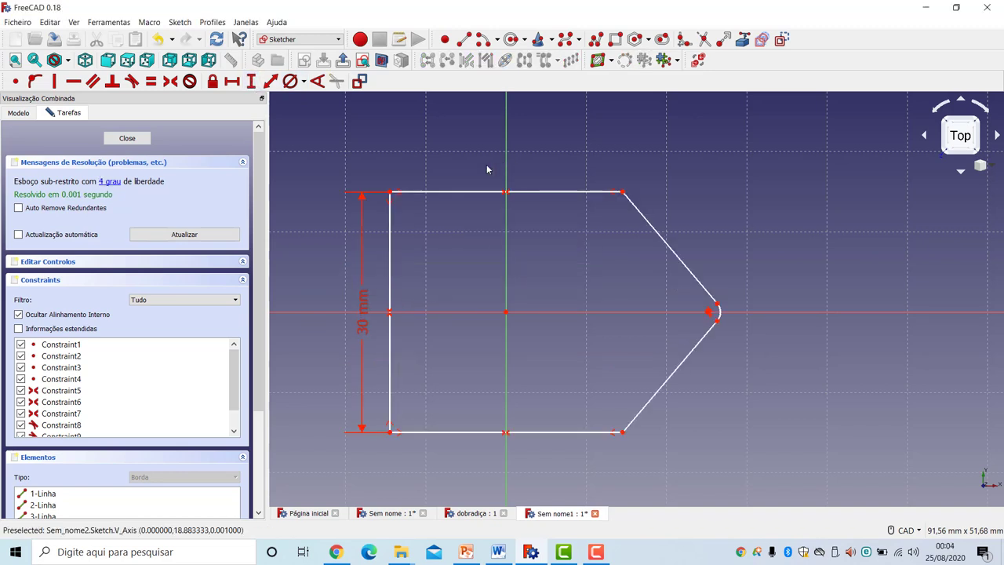
- Set the top edge's horizontal length to 80 mm
left_click(390, 191)
left_click(622, 193)
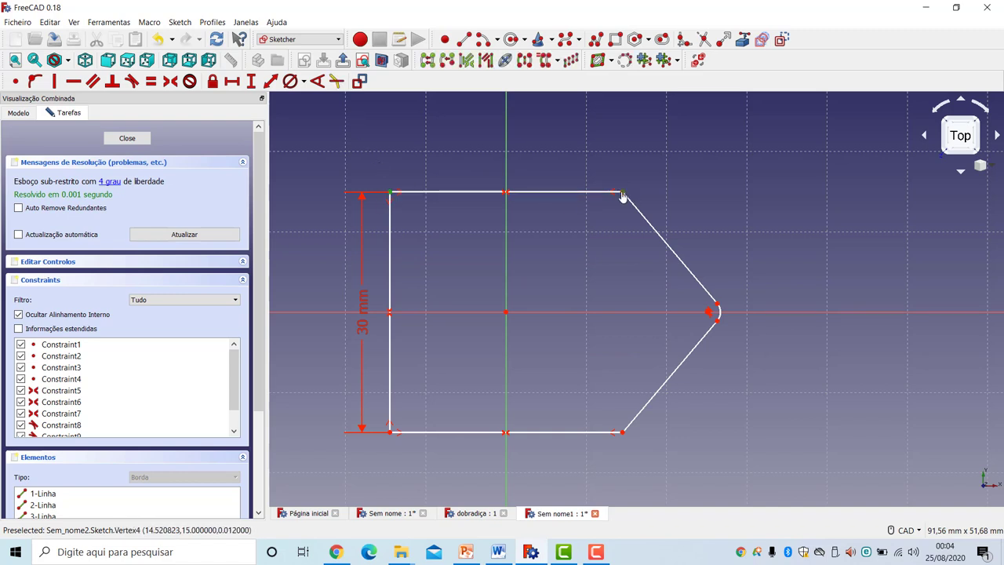
left_click(232, 81)
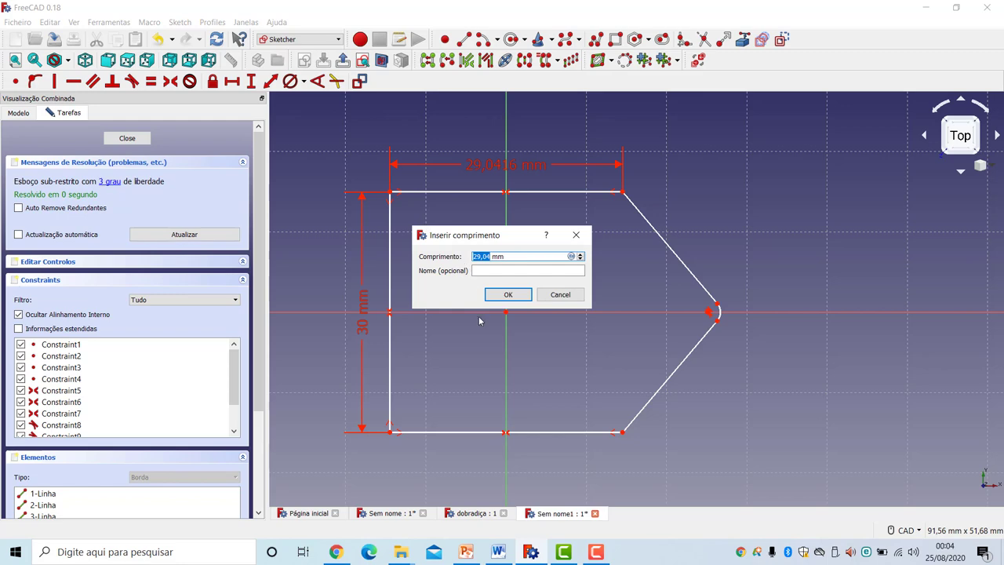
type("80")
key("Return")
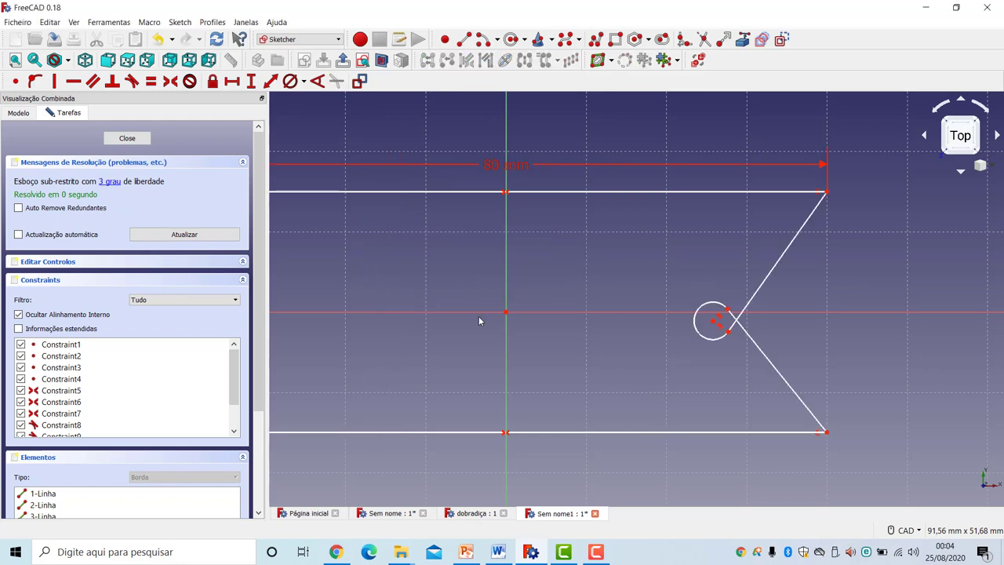
scroll(471, 255, "down", 6)
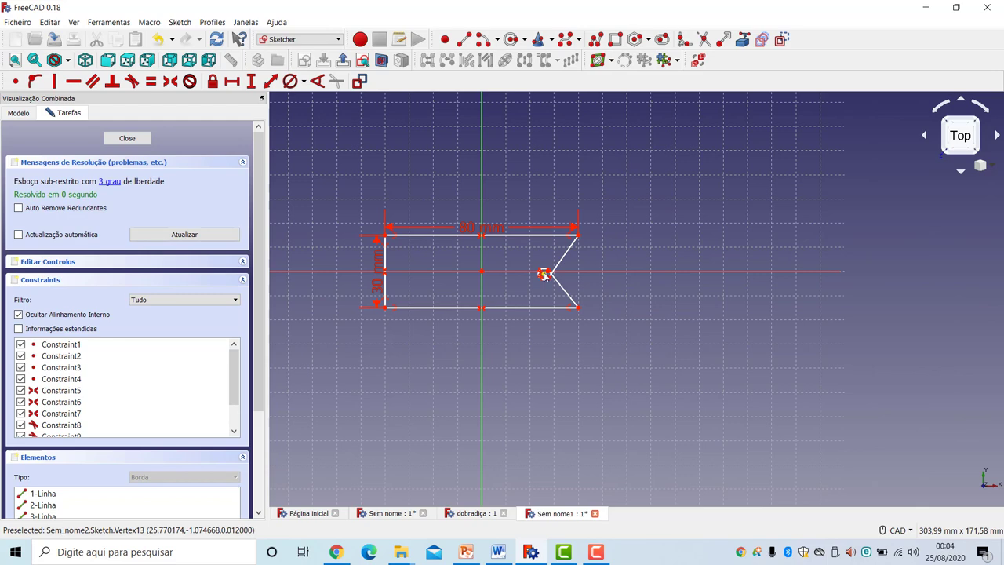
- Pull the tip outward and widen the arc joining the two diagonal edges
left_click_drag(544, 274, 599, 276)
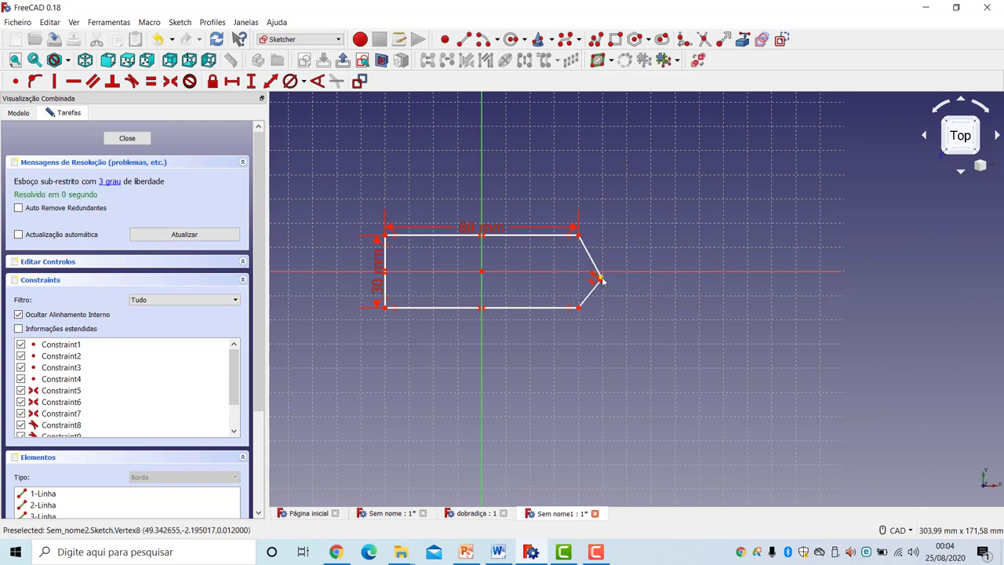
scroll(601, 279, "down", 1)
scroll(603, 277, "up", 5)
scroll(606, 270, "up", 3)
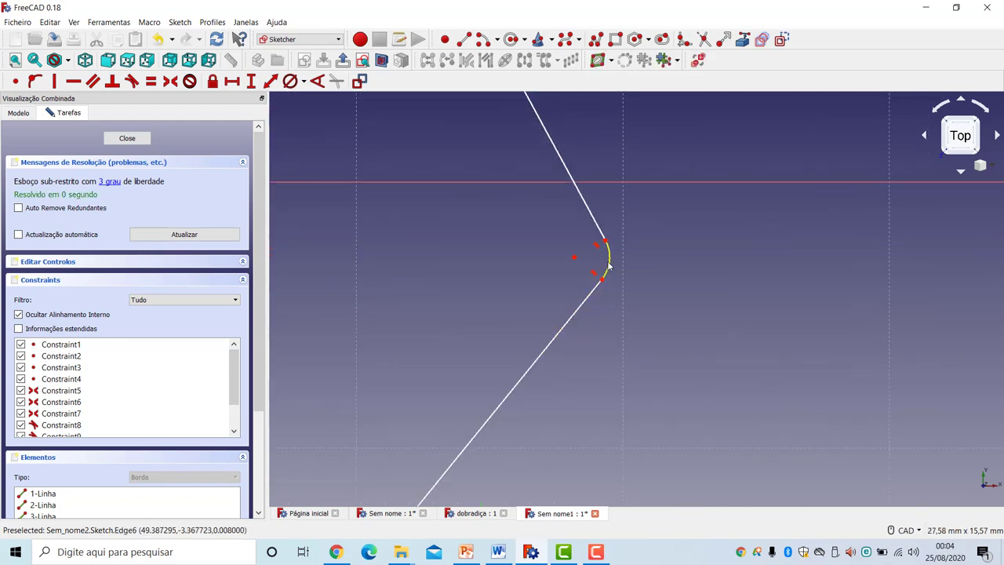
left_click_drag(609, 267, 680, 94)
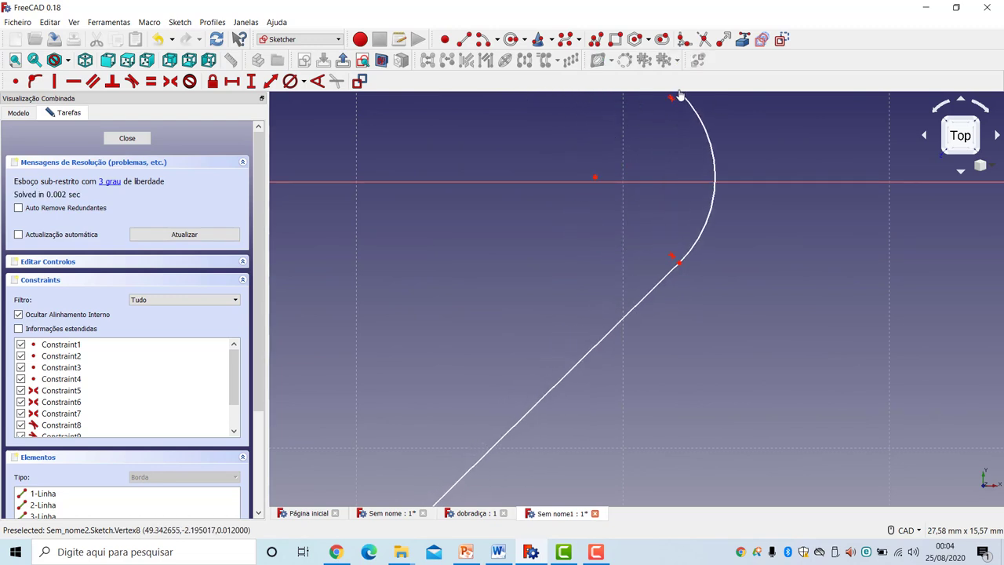
left_click_drag(680, 94, 698, 94)
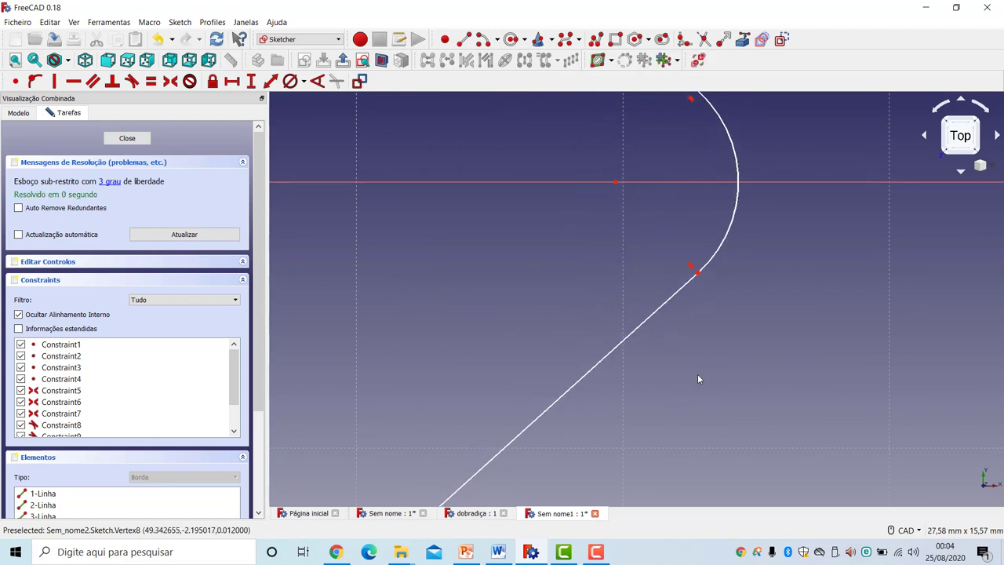
scroll(699, 379, "down", 5)
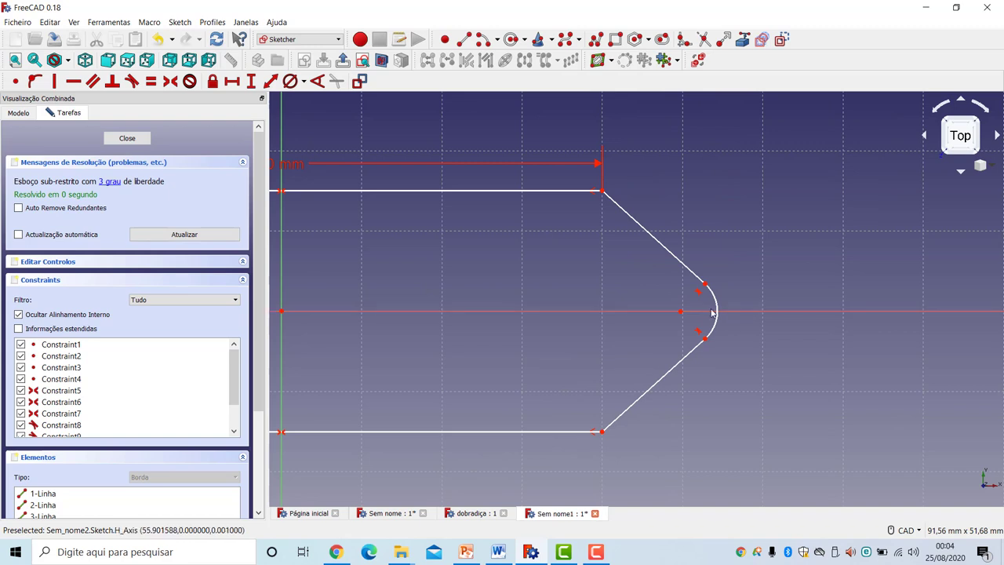
- Attempt a tangent constraint between the tip arc's centre and the horizontal axis, dismissing the error
left_click(680, 311)
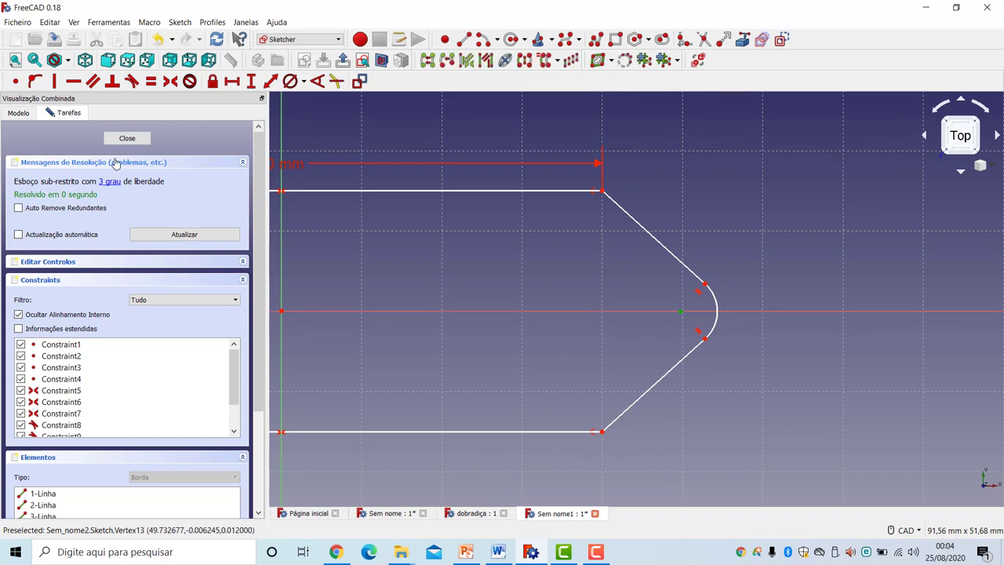
left_click(465, 312)
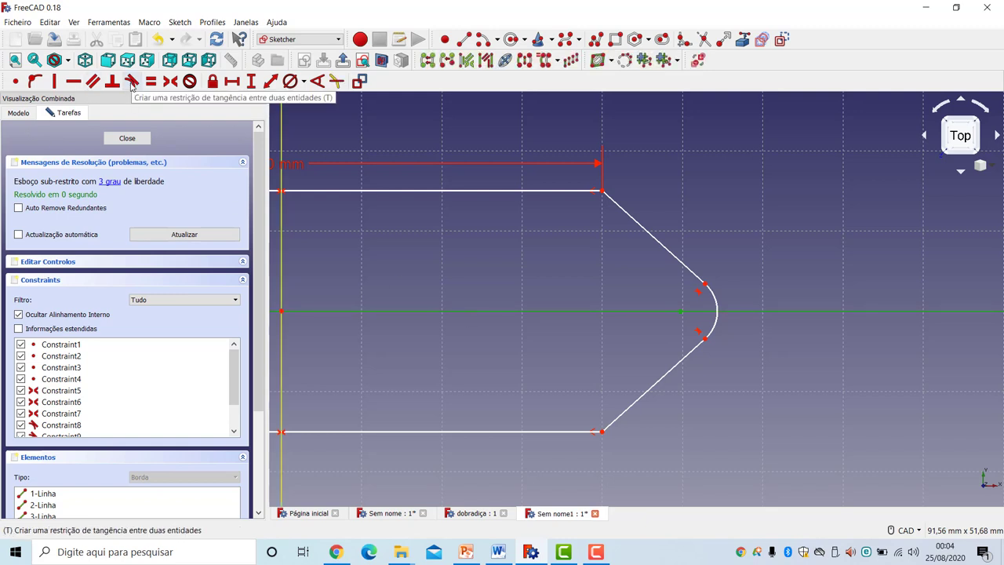
left_click(132, 82)
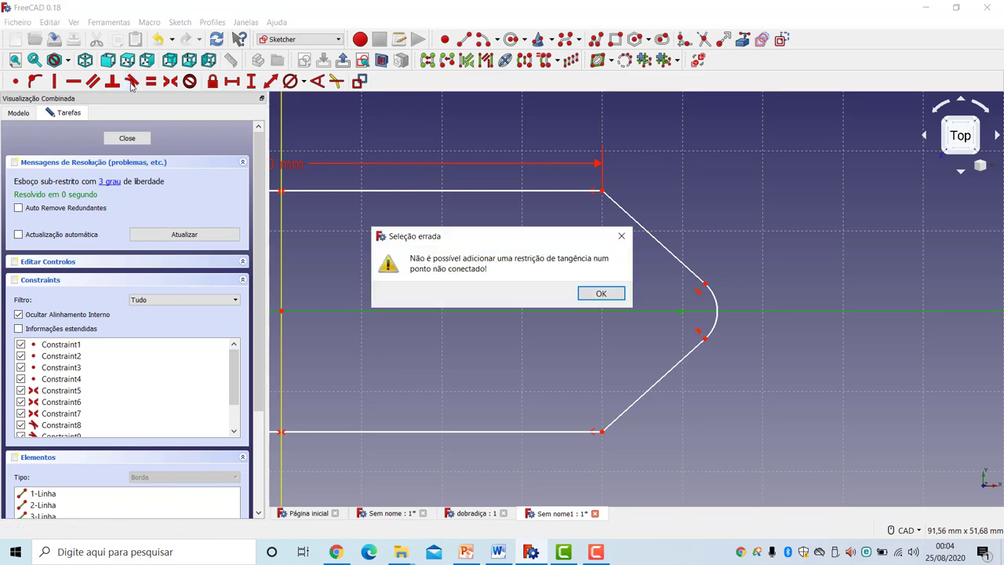
left_click(600, 295)
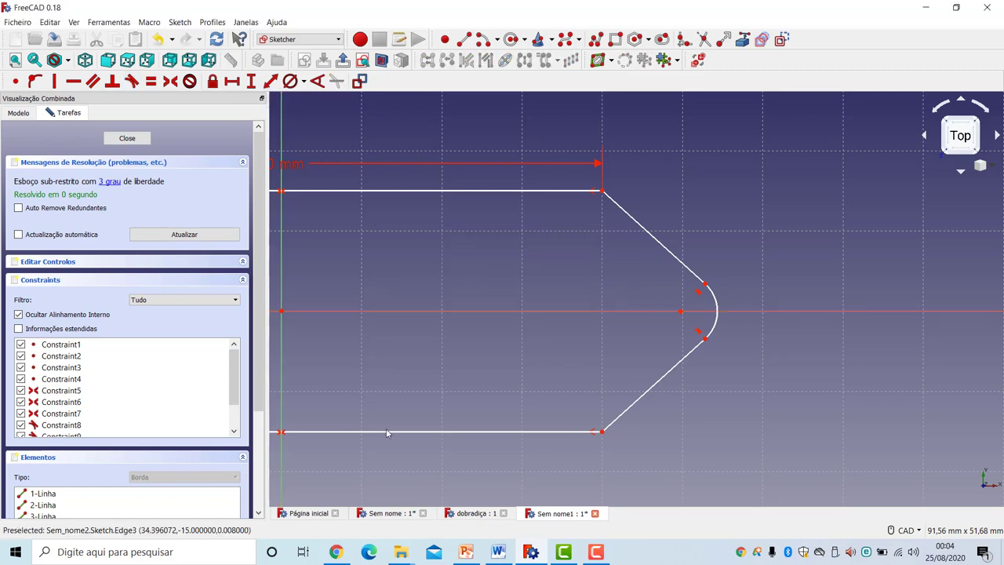
scroll(472, 421, "down", 4)
scroll(471, 421, "up", 1)
scroll(479, 419, "down", 1)
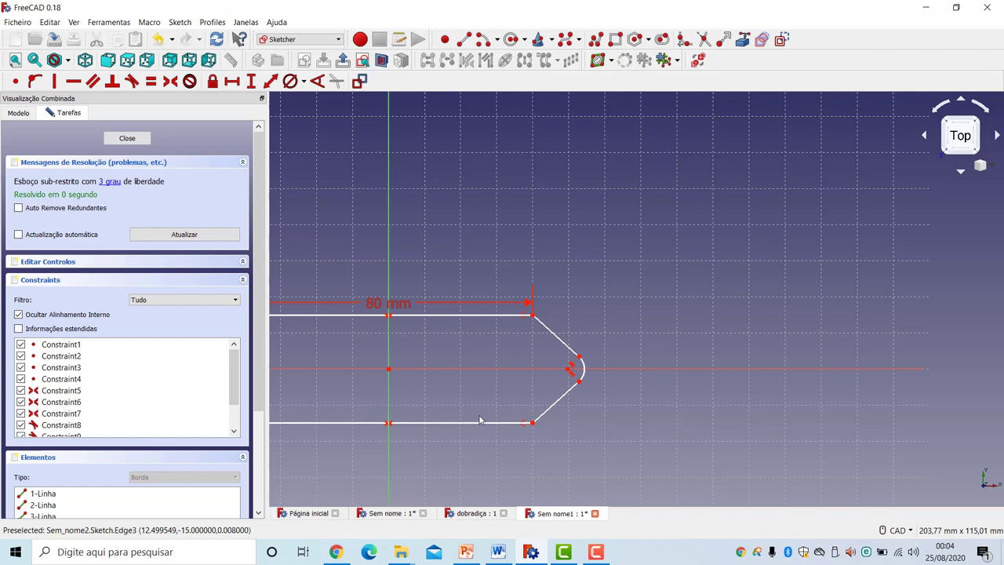
- Add a radius constraint to the tip arc, entering 5 mm then editing it to 2,5 mm
left_click(583, 375)
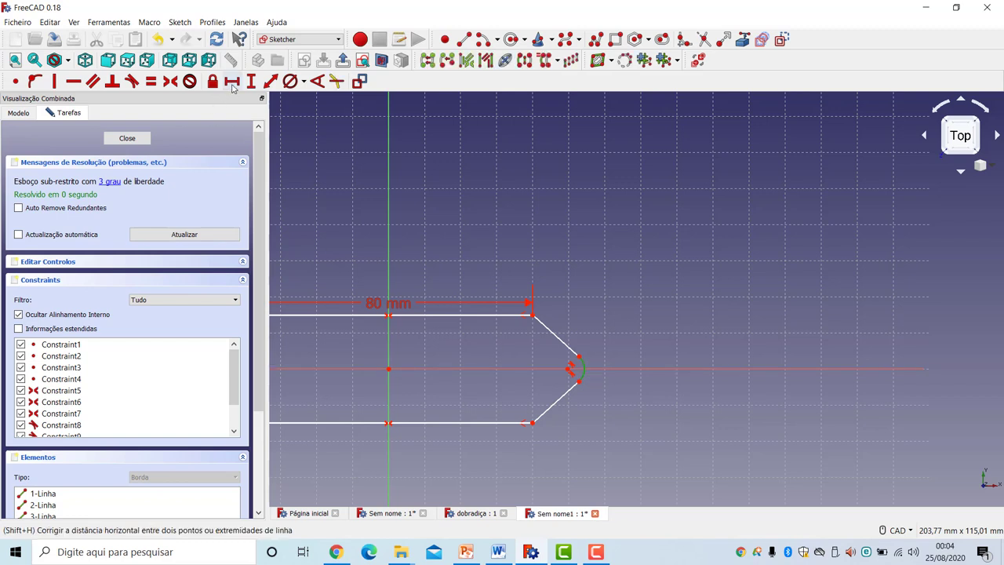
left_click(305, 83)
left_click(326, 98)
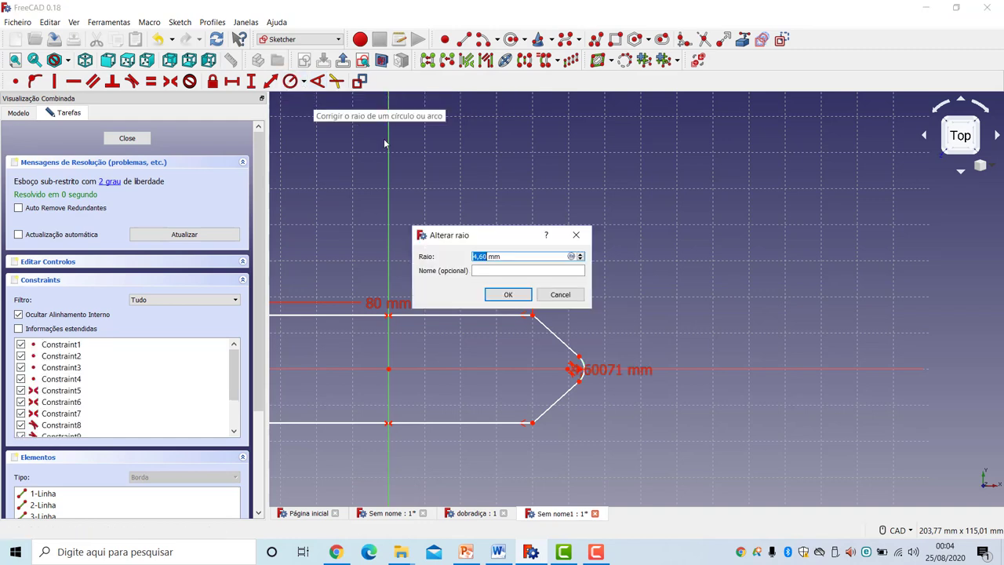
type("5")
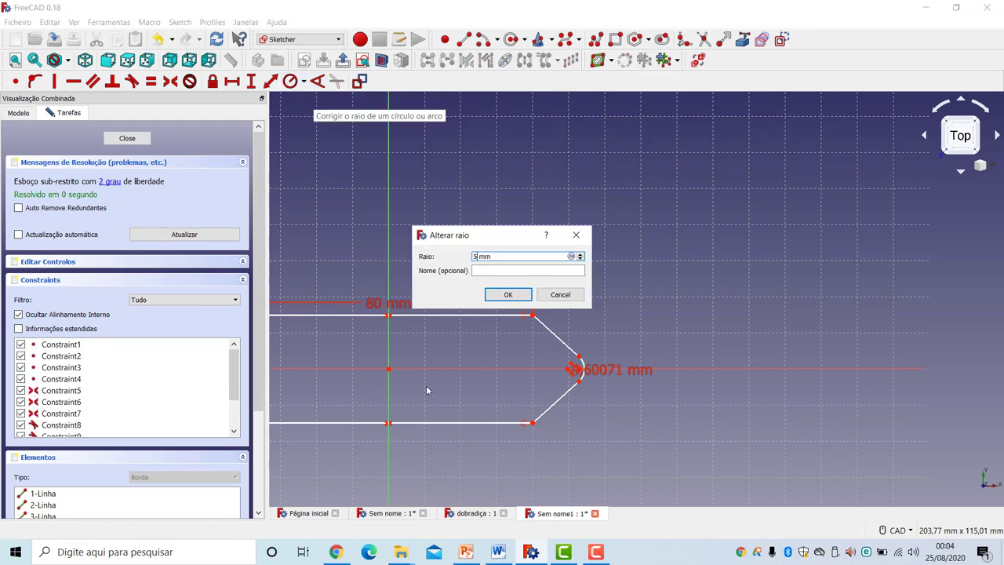
key("Return")
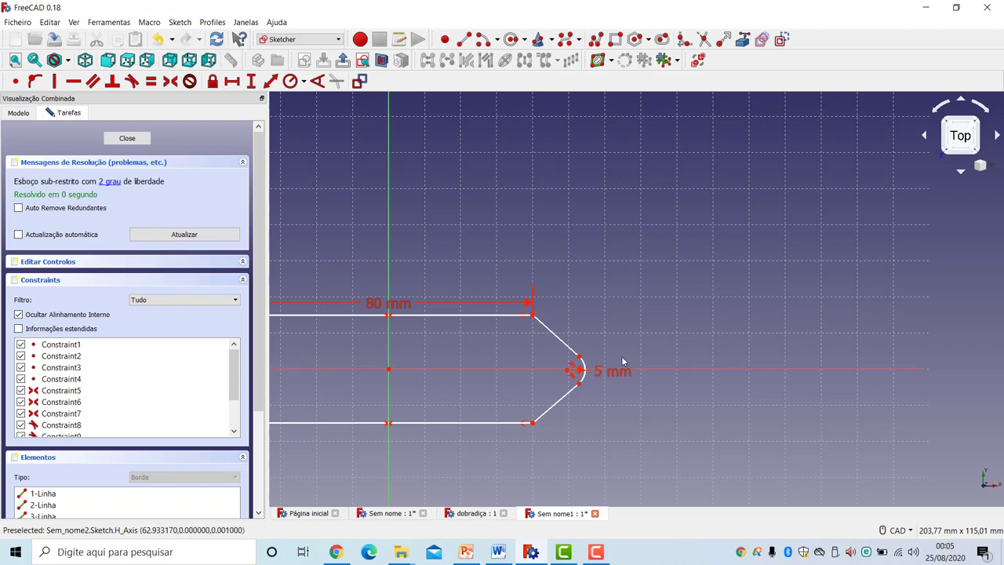
double_click(598, 374)
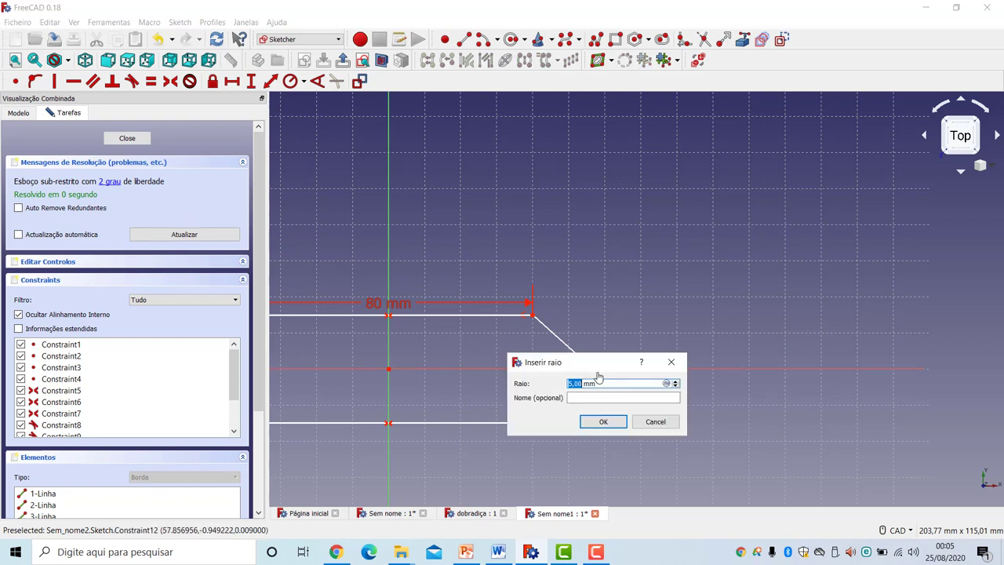
type("2,")
key("Return")
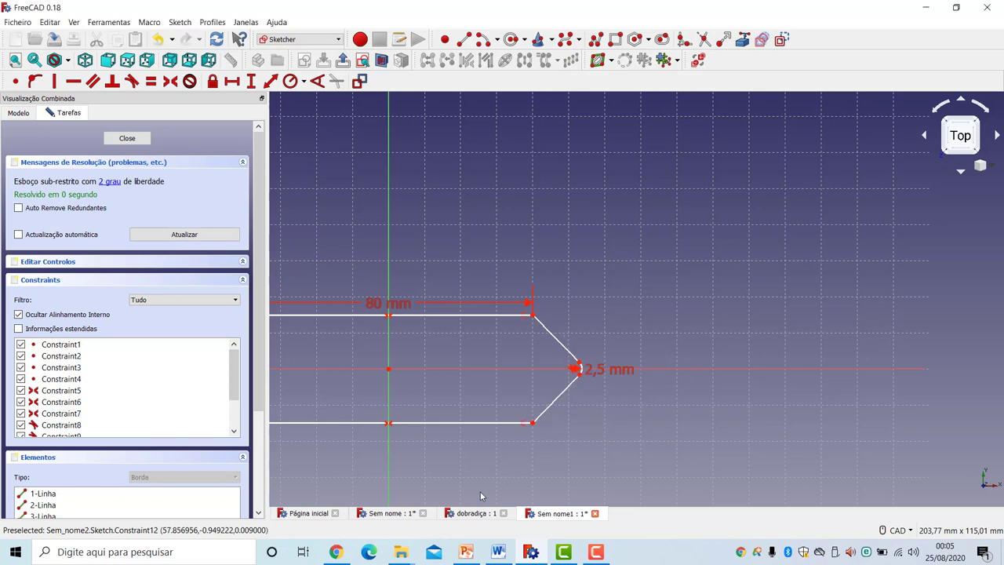
scroll(435, 336, "down", 1)
scroll(434, 336, "up", 3)
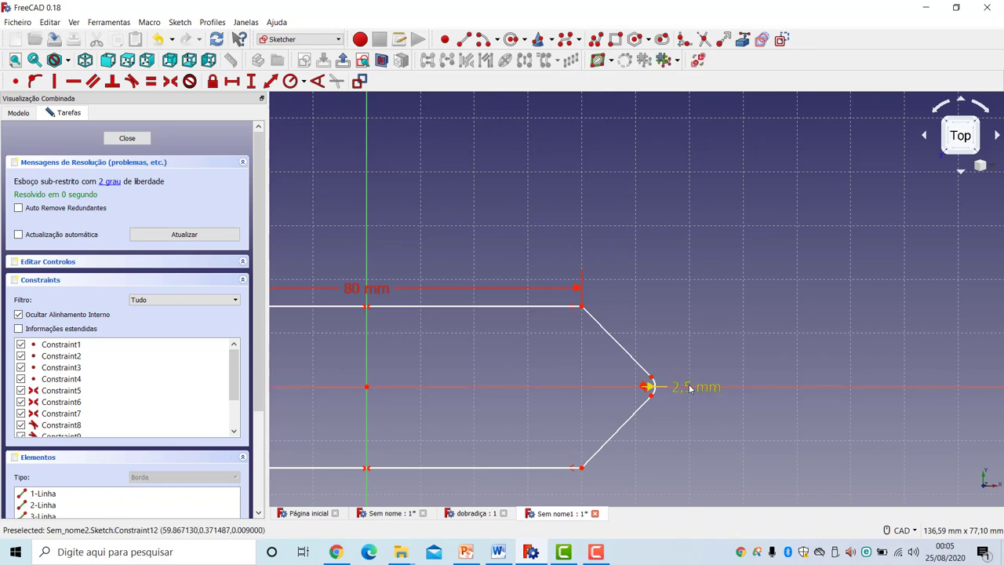
- Move the 2,5 mm radius label up-right, clear of the arc
left_click_drag(692, 394, 750, 274)
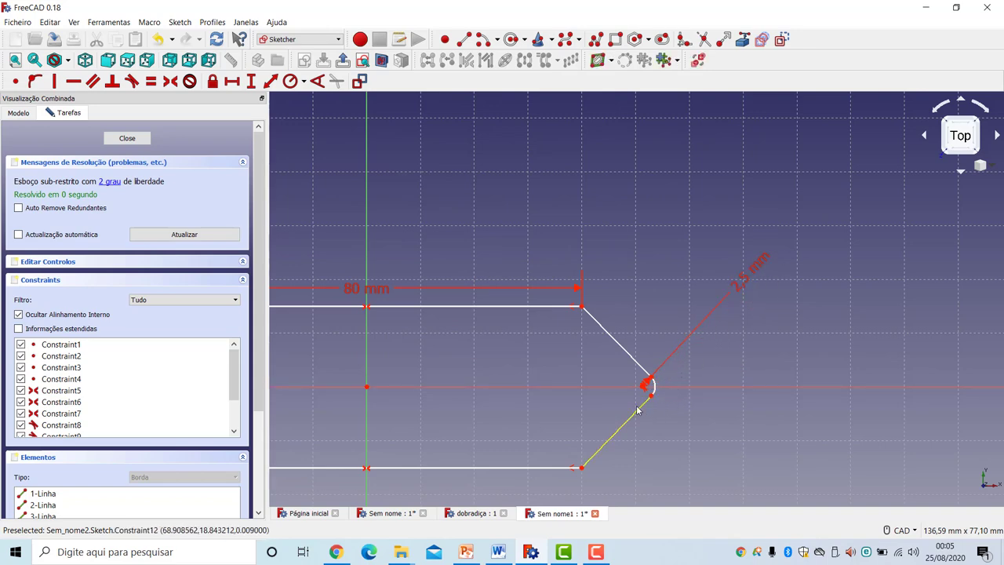
scroll(588, 420, "up", 5)
scroll(622, 389, "down", 1)
scroll(622, 388, "down", 2)
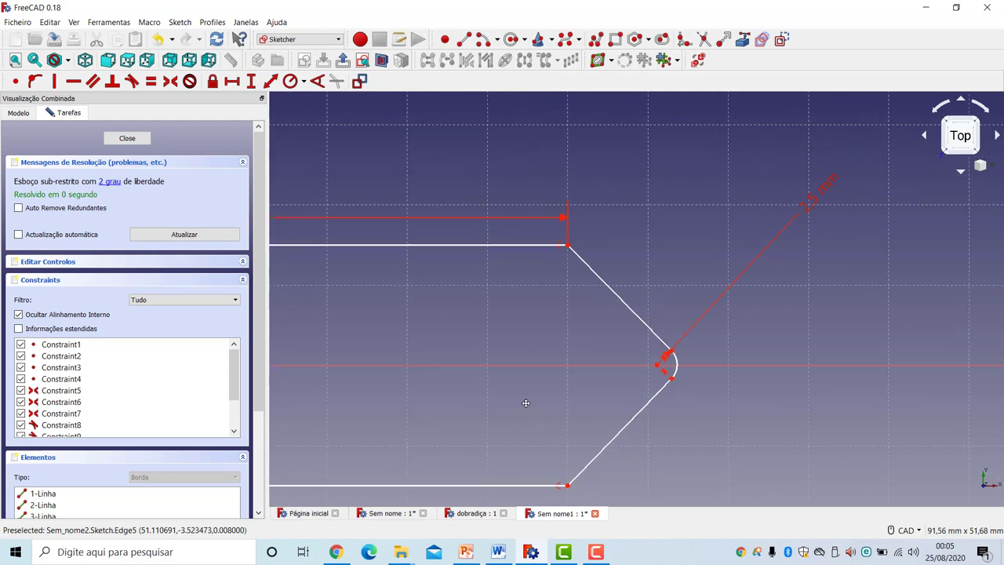
middle_click_drag(477, 401, 508, 400)
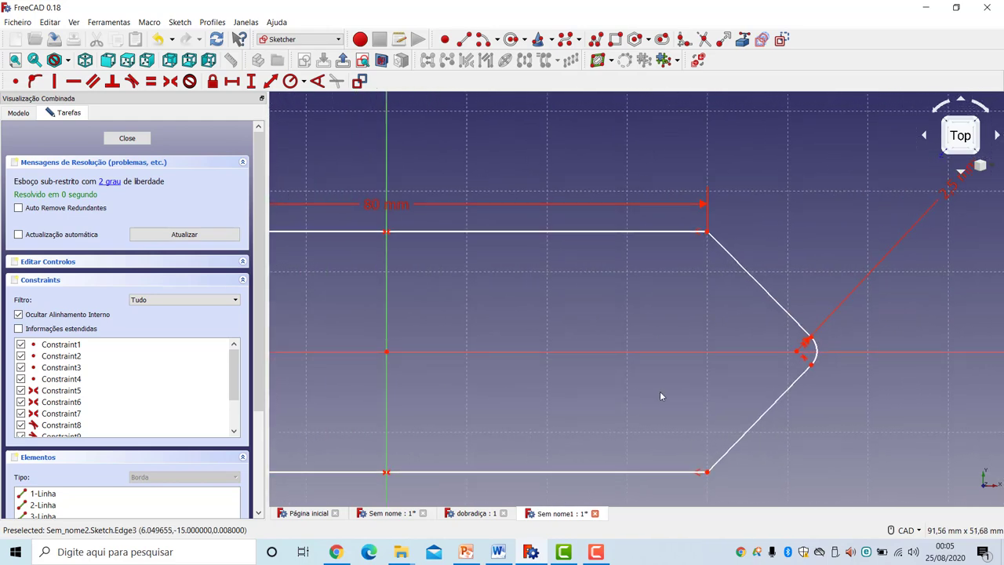
- Give the tip arc's point a 0 mm vertical distance from the horizontal axis
left_click(797, 351)
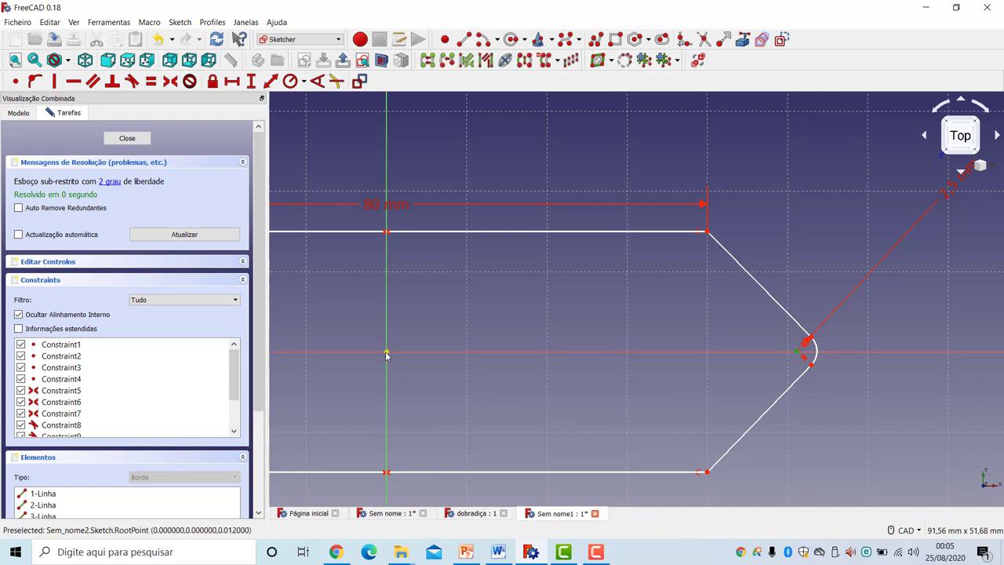
left_click(250, 81)
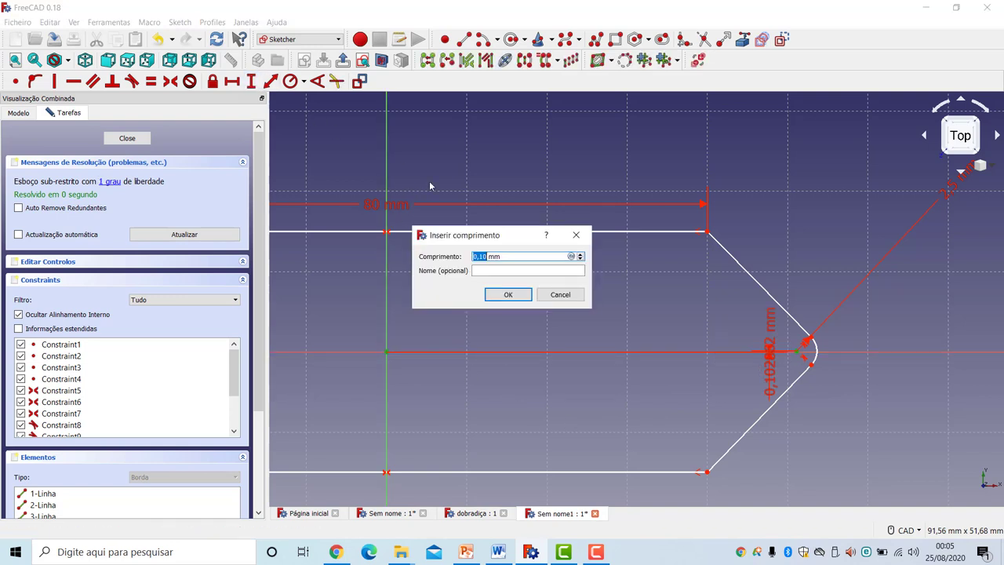
type("0")
key("Return")
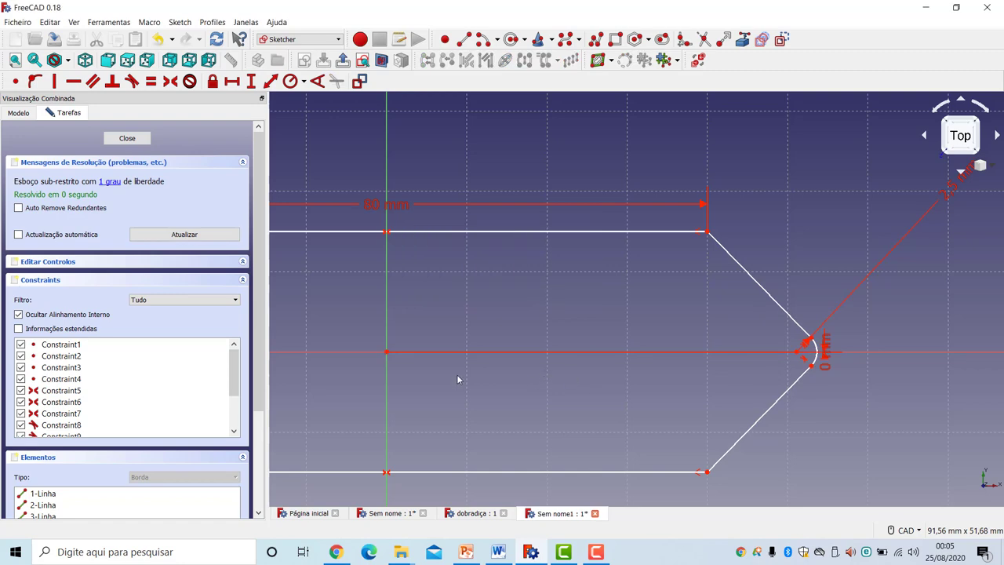
scroll(673, 371, "down", 4)
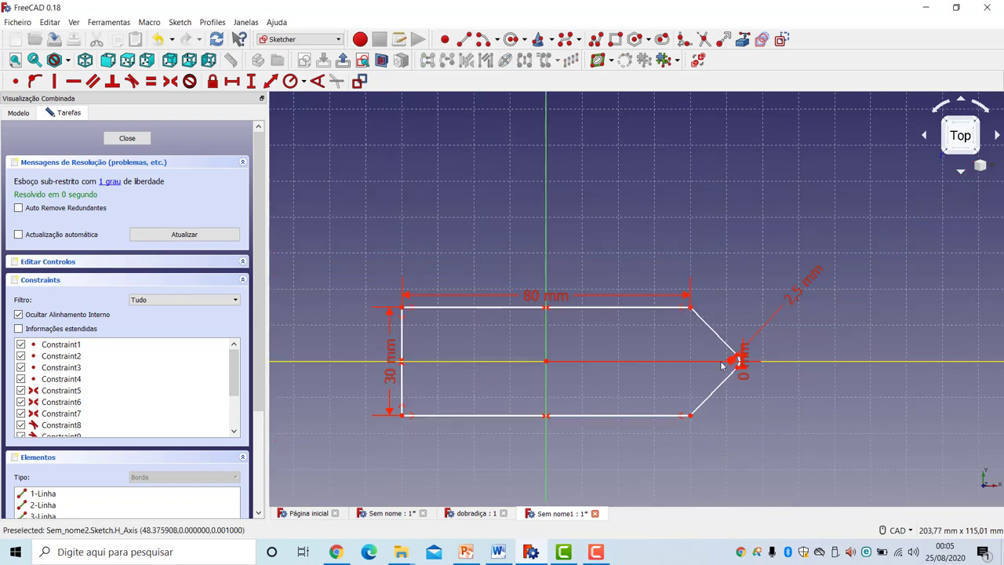
scroll(729, 370, "up", 3)
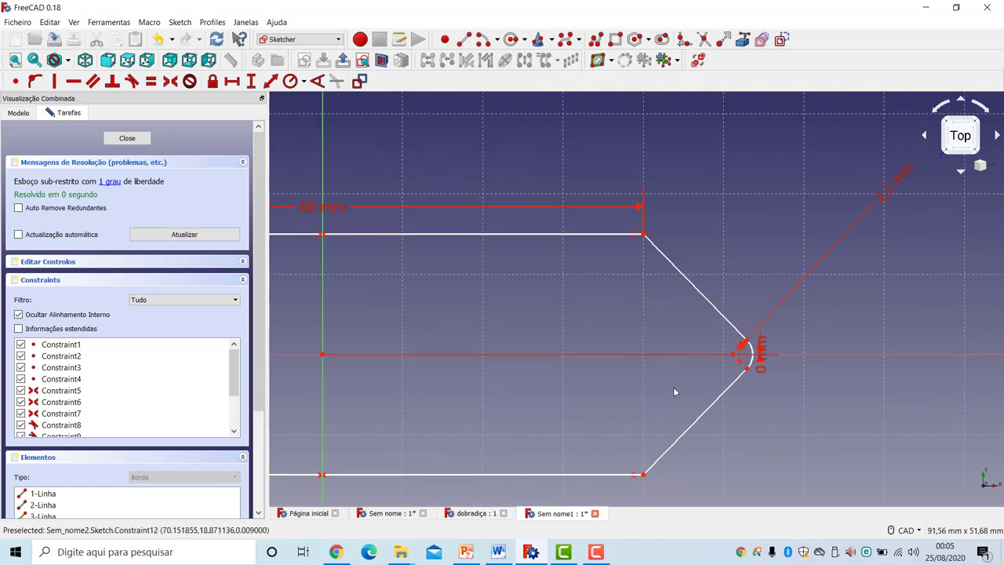
scroll(683, 387, "down", 2)
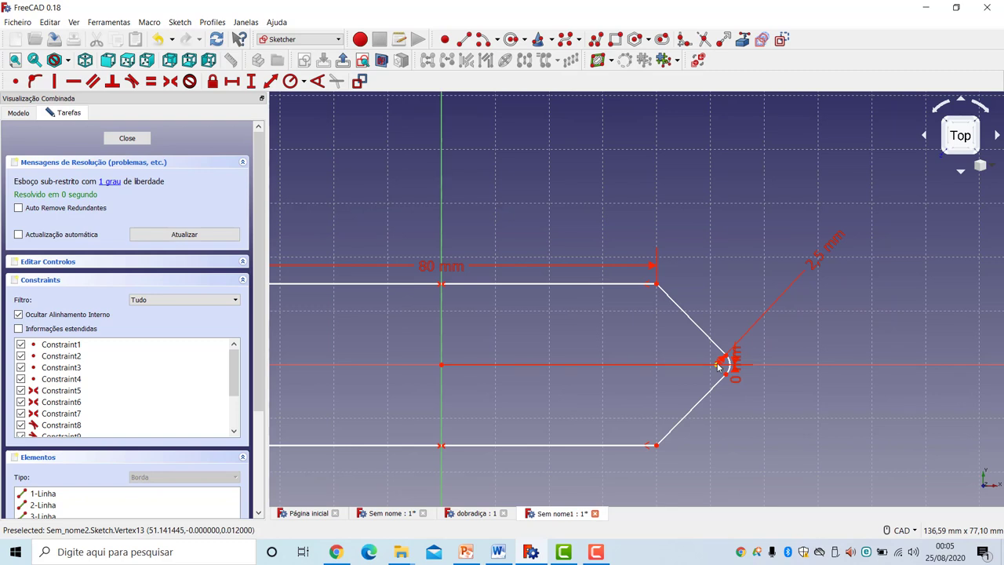
- Dimension the tip 70 mm horizontally from the sketch origin
left_click(717, 366)
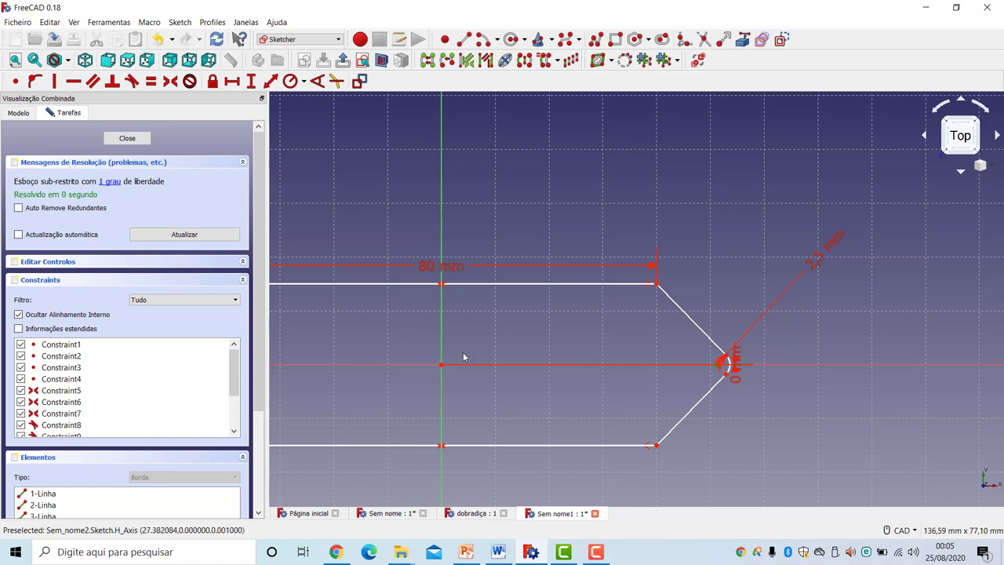
left_click(441, 365)
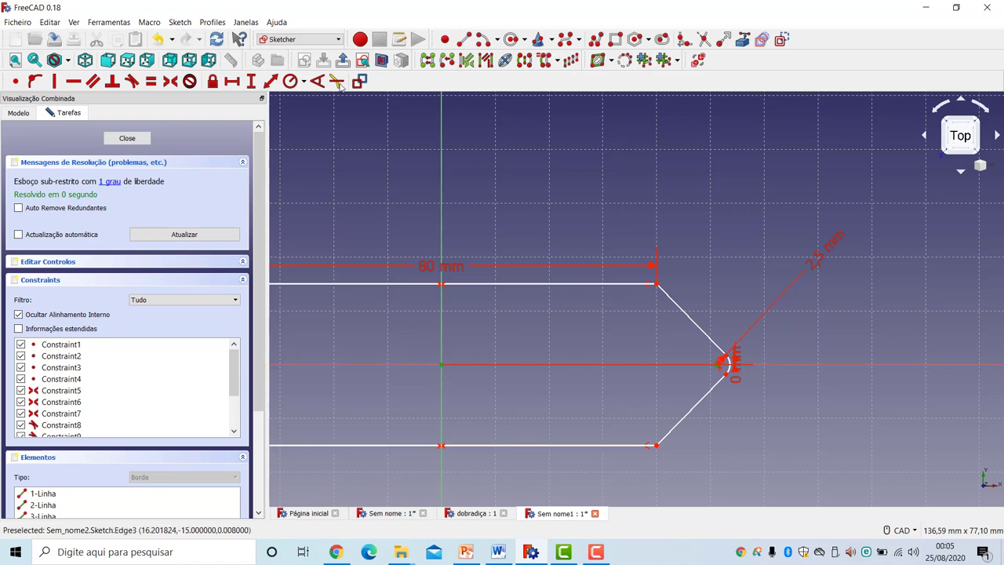
left_click(231, 81)
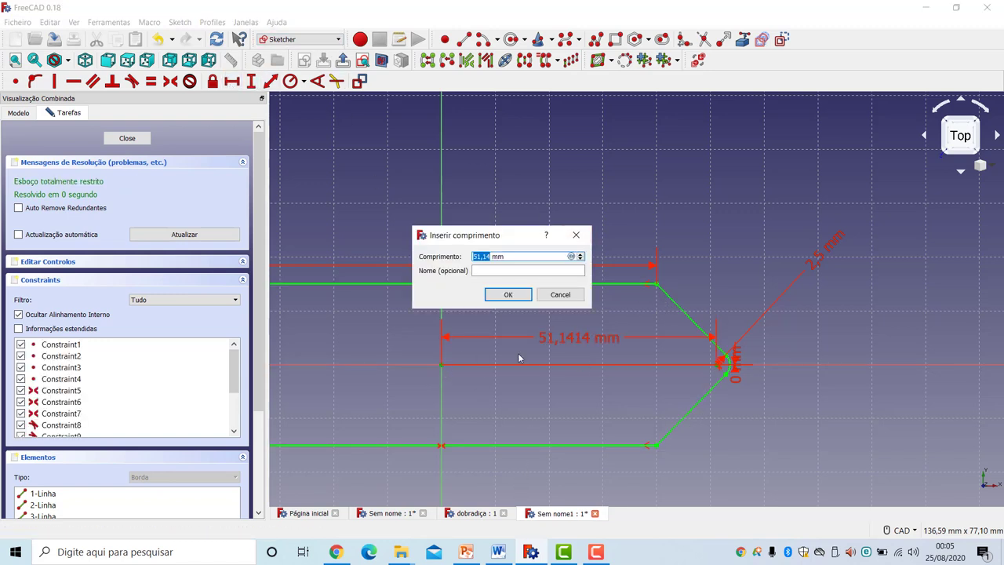
type("70")
key("Return")
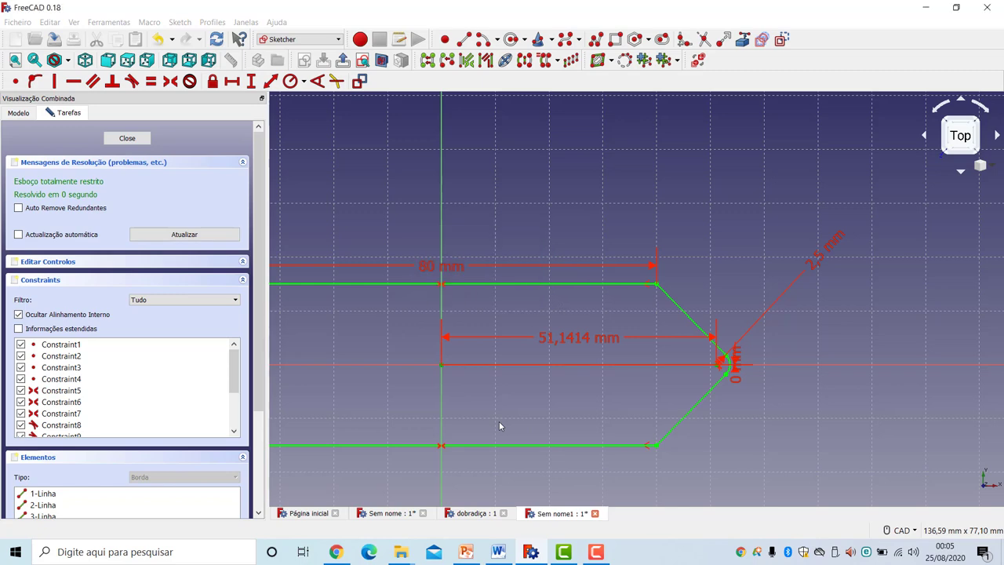
scroll(694, 407, "down", 4)
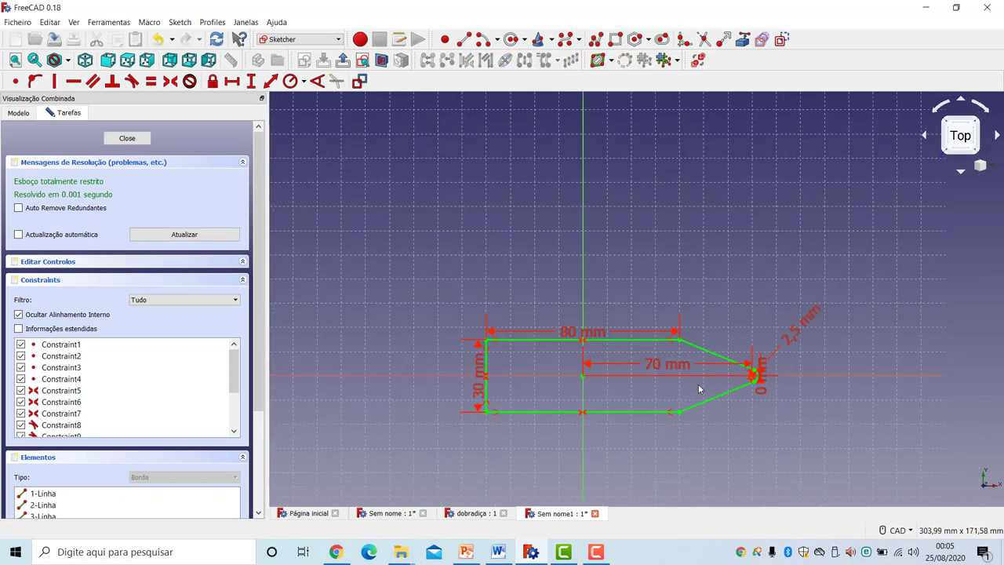
mouse_move(705, 453)
middle_mouse_down()
mouse_move(710, 335)
mouse_move(679, 389)
middle_mouse_up()
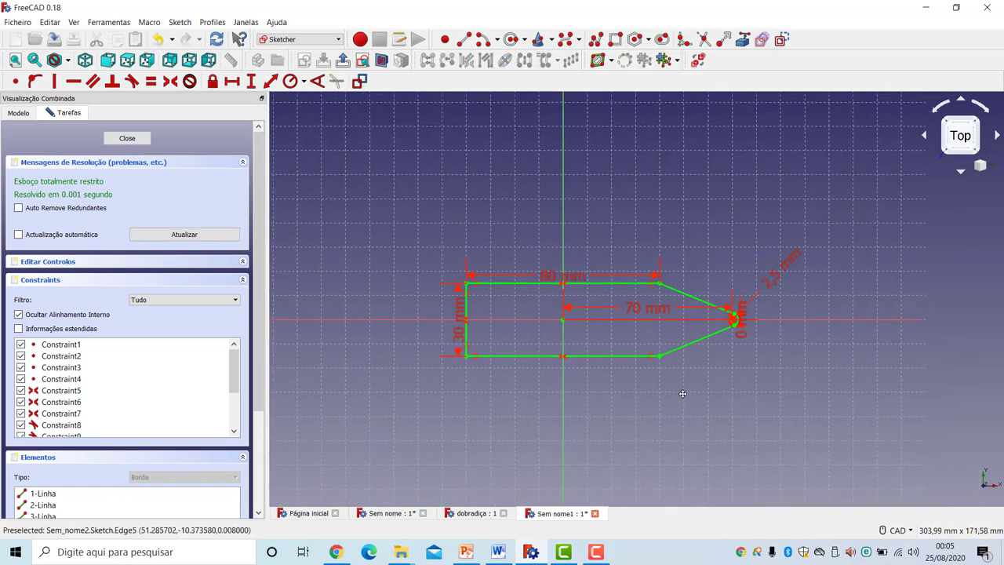
- Move the 70 mm, 80 mm, 30 mm and 0 mm dimension labels clear of the profile
mouse_move(646, 305)
left_mouse_down()
mouse_move(655, 226)
mouse_move(651, 260)
left_mouse_up()
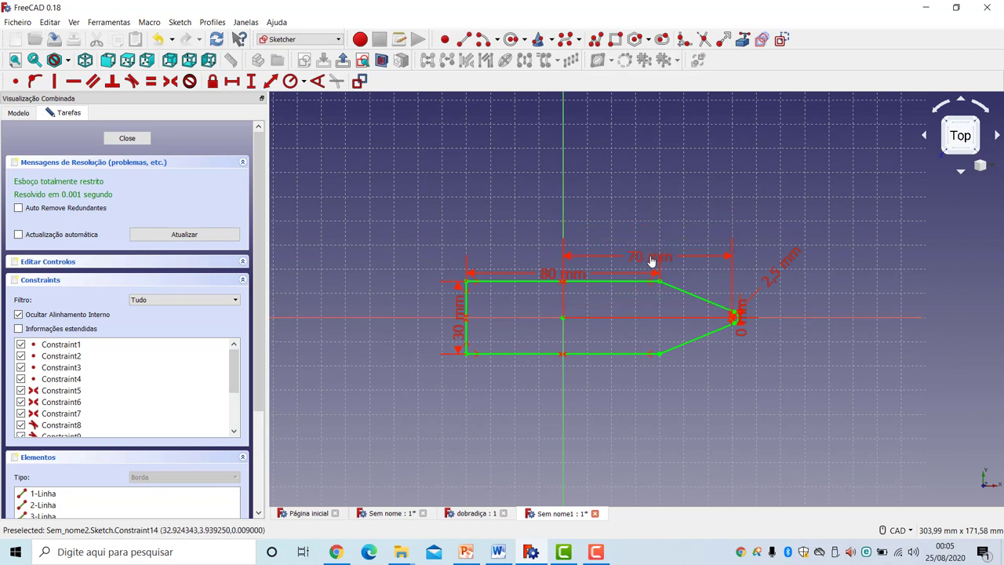
left_click_drag(553, 273, 551, 217)
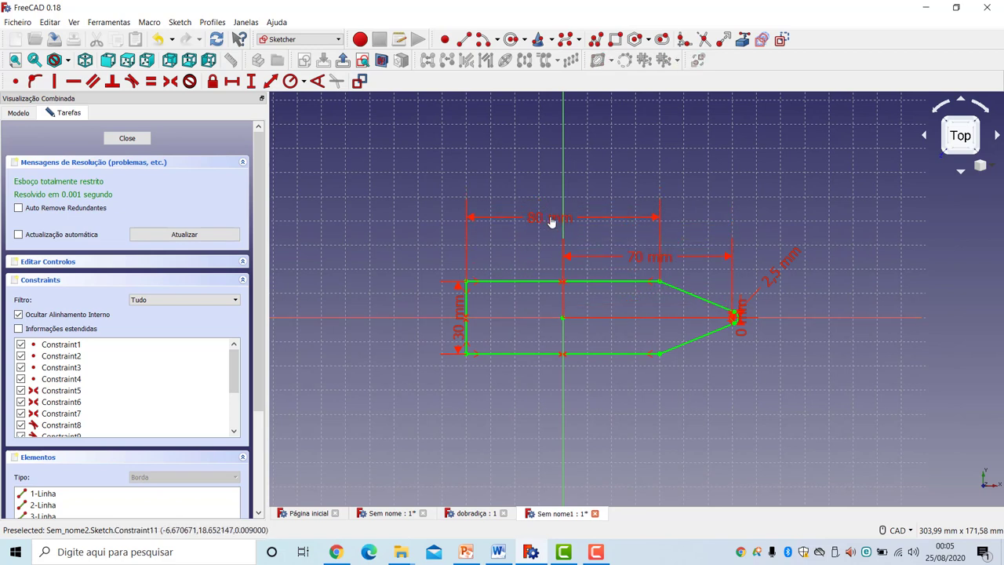
left_click_drag(460, 331, 414, 324)
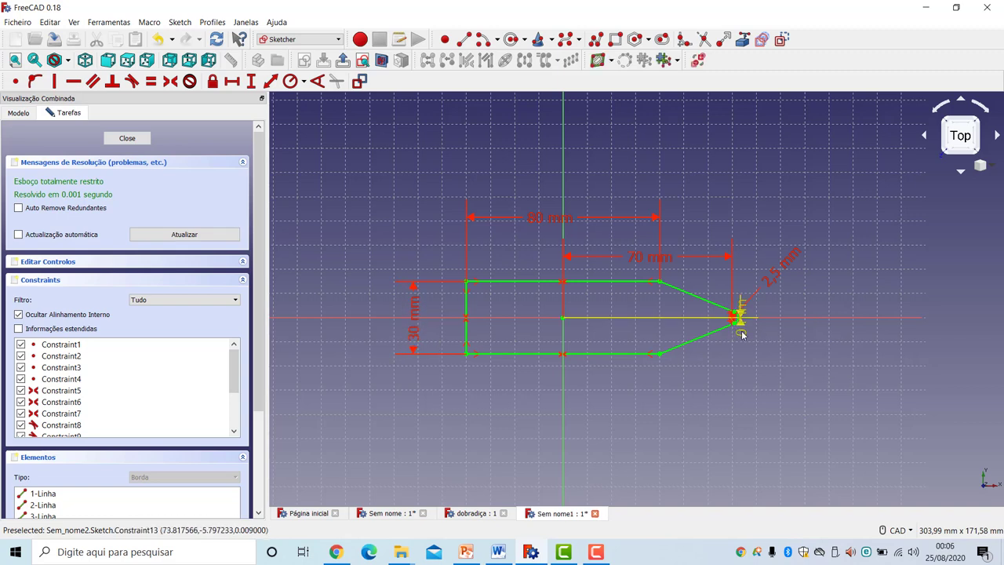
left_click_drag(742, 333, 698, 392)
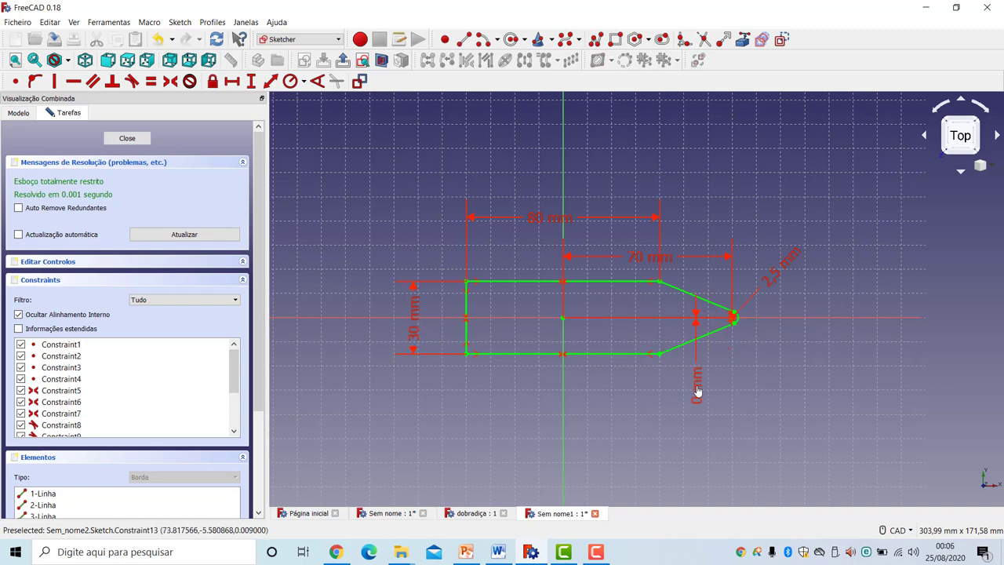
- Close the arrow sketch and pad it 30 mm, symmetric to the sketch plane
left_click(140, 145)
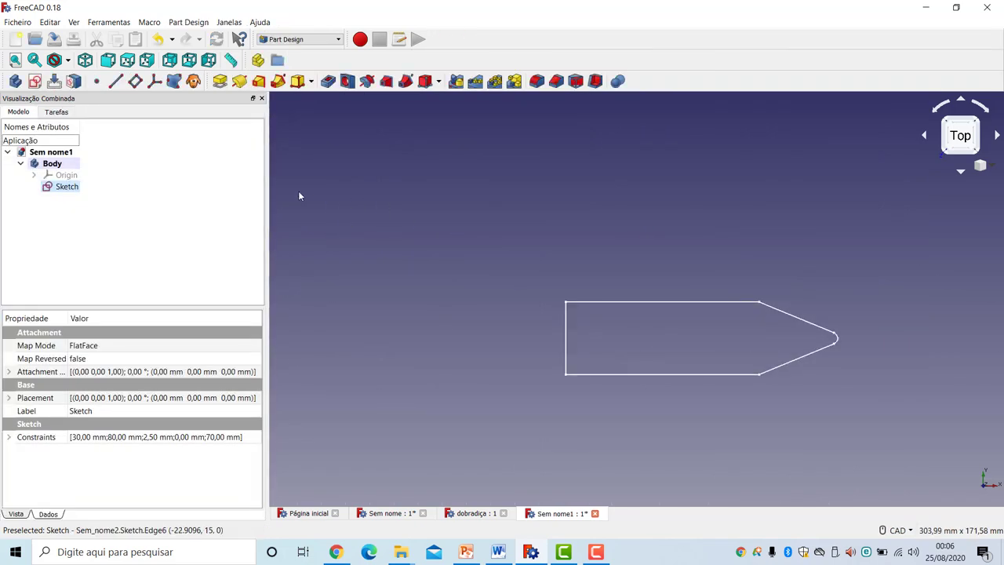
left_click(219, 83)
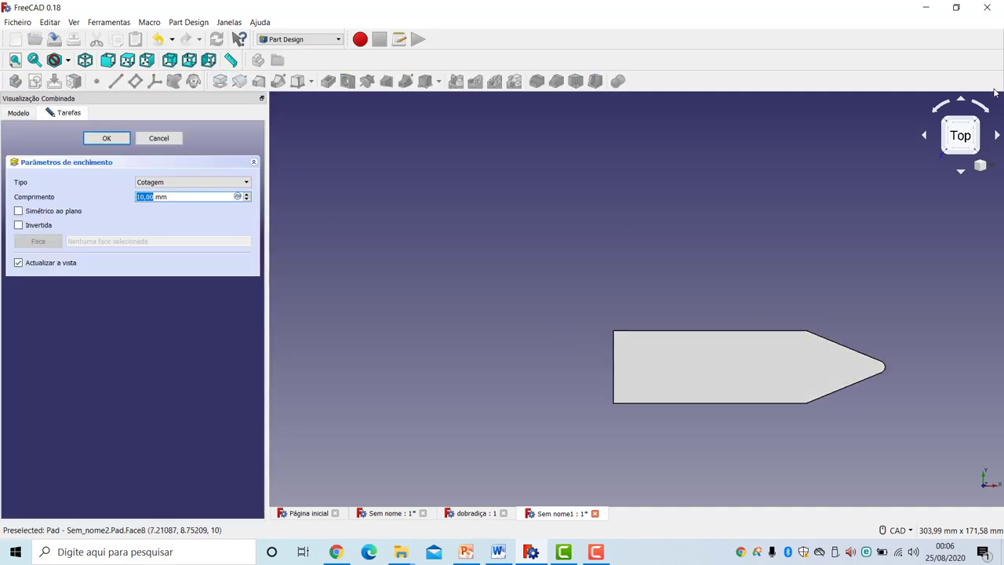
left_click(977, 122)
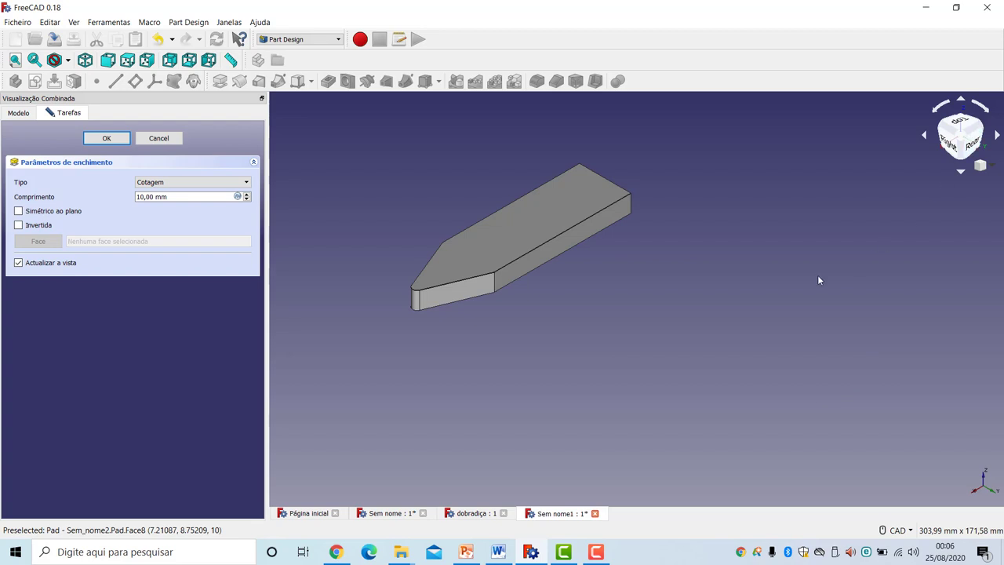
left_click(152, 196)
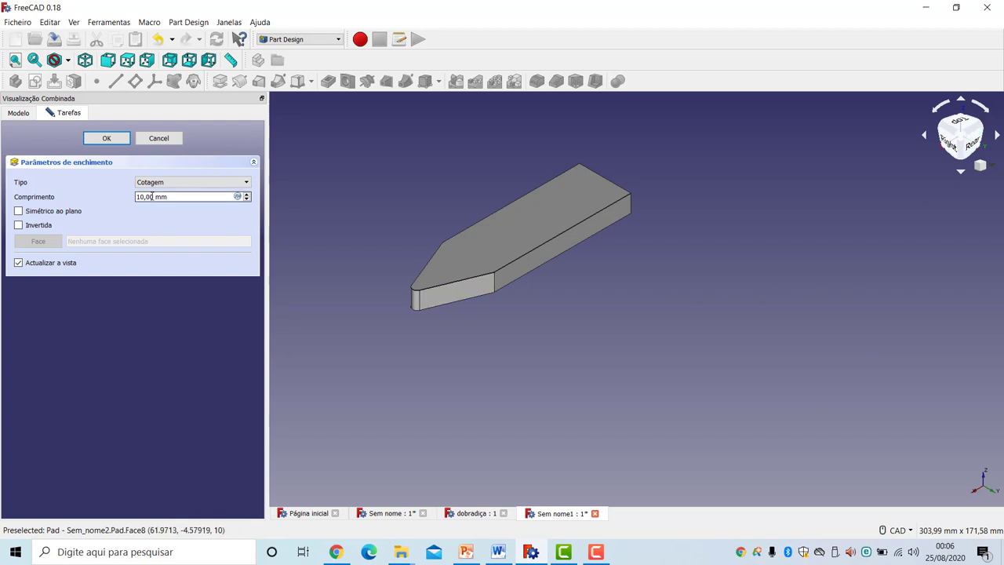
left_click_drag(152, 196, 132, 199)
type("30")
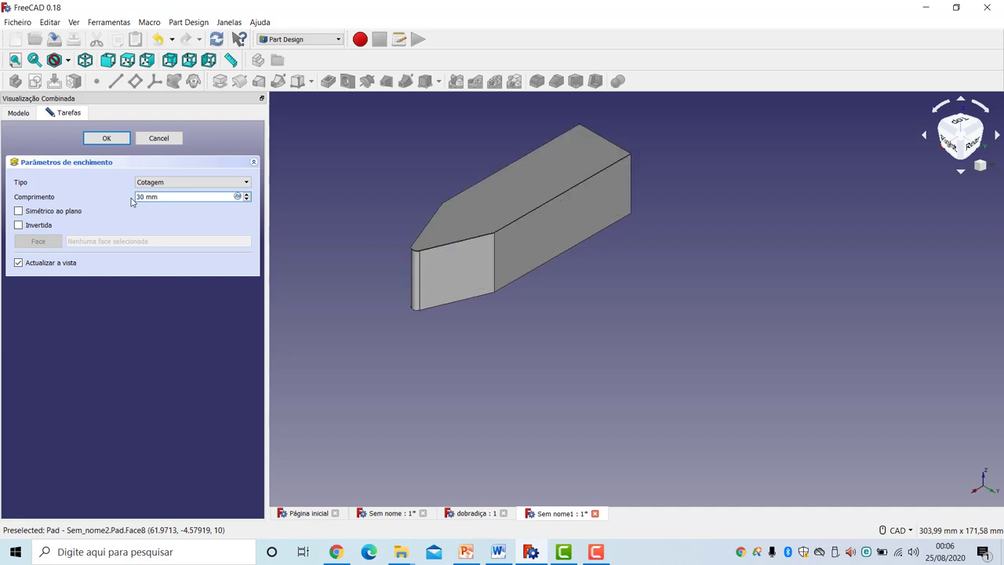
left_click(21, 212)
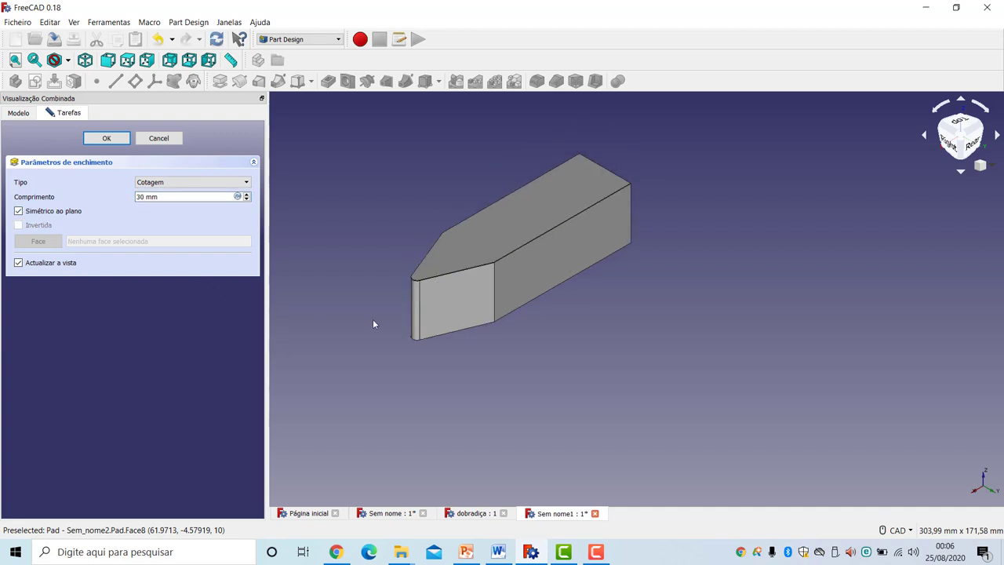
left_click(109, 139)
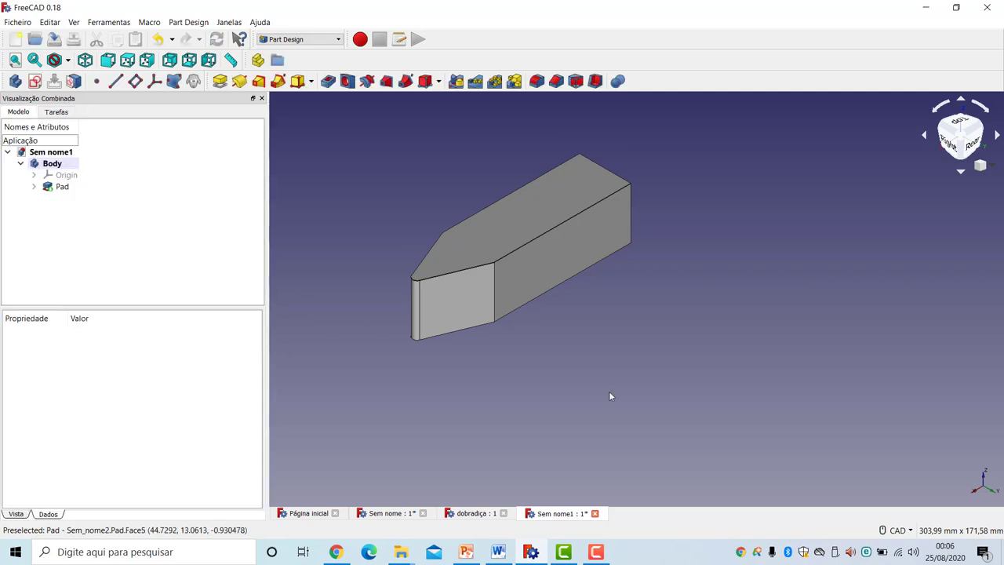
left_click(972, 134)
middle_click_drag(804, 276, 708, 399)
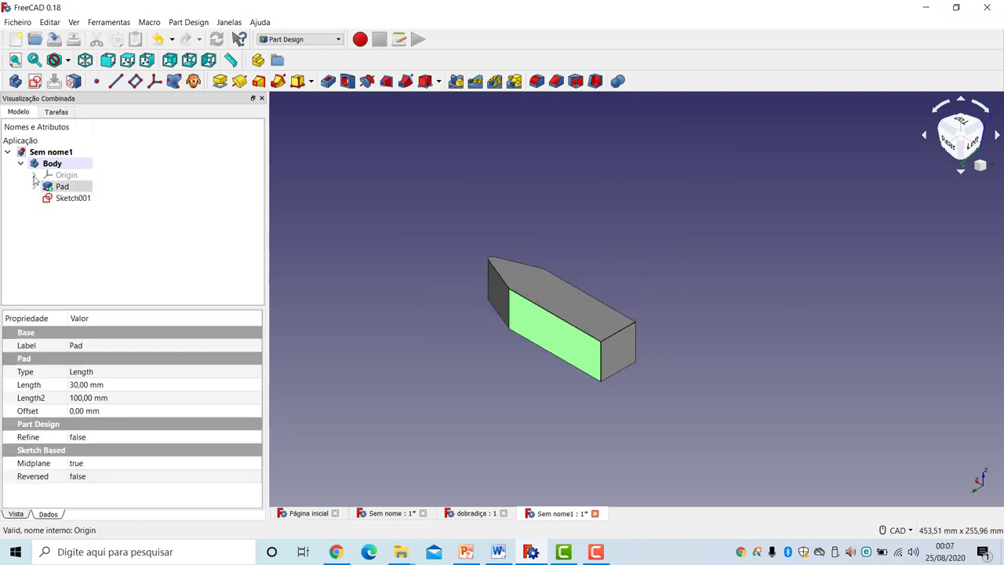
left_click(88, 200)
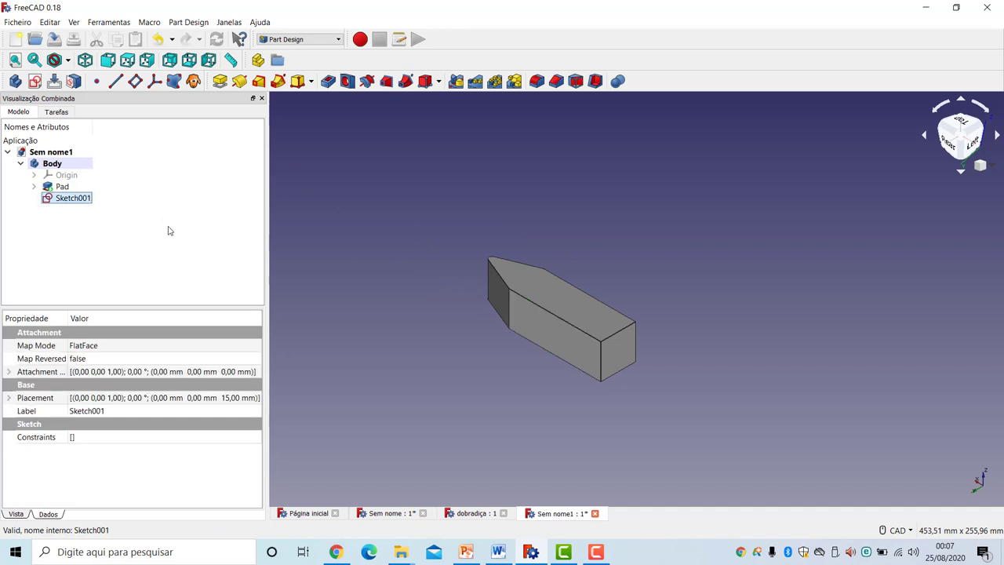
key("Delete")
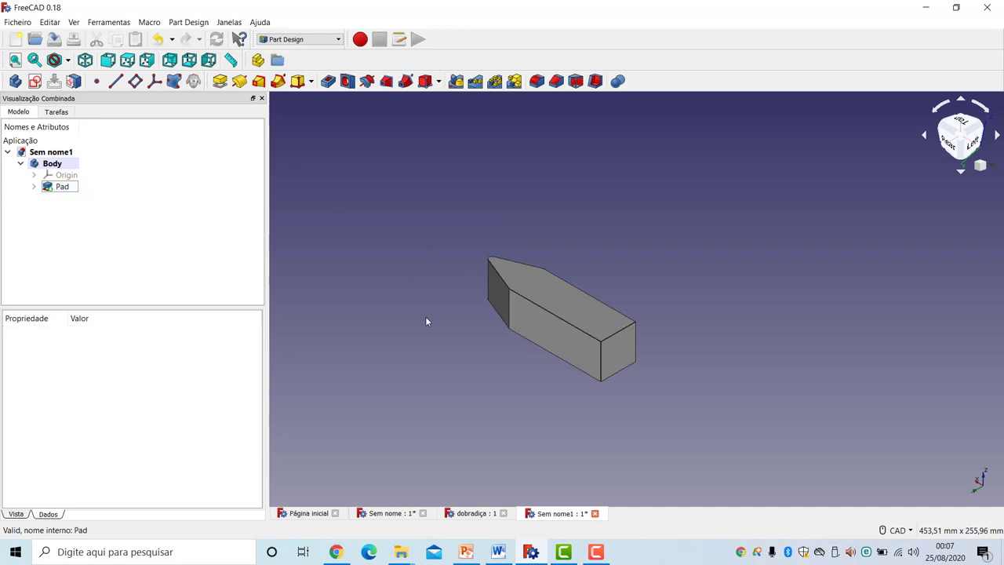
left_click(536, 339)
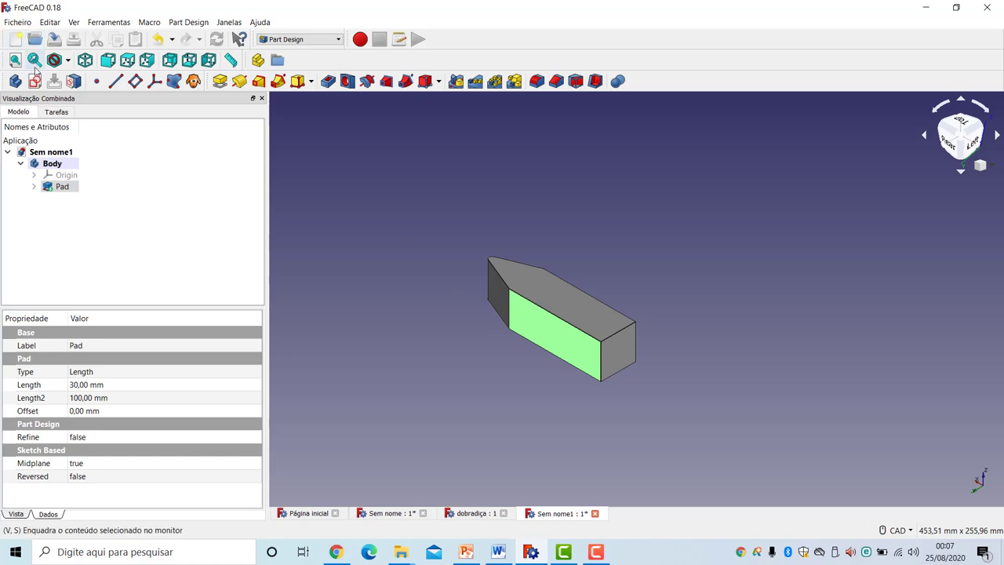
- Create a sketch on the head's rear face and import its right edge as external geometry
left_click(34, 81)
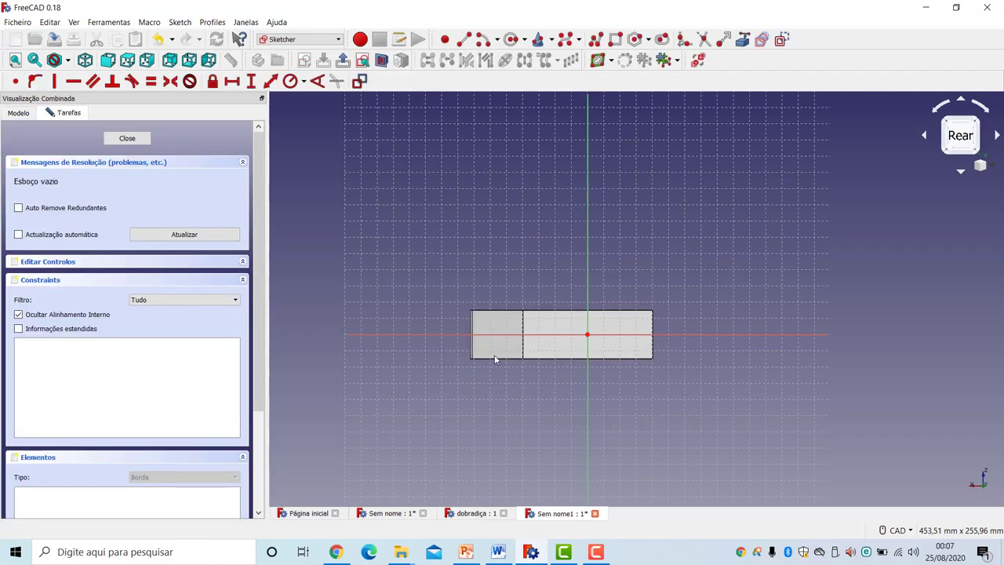
mouse_move(414, 334)
middle_mouse_down()
mouse_move(343, 293)
mouse_move(309, 298)
middle_mouse_up()
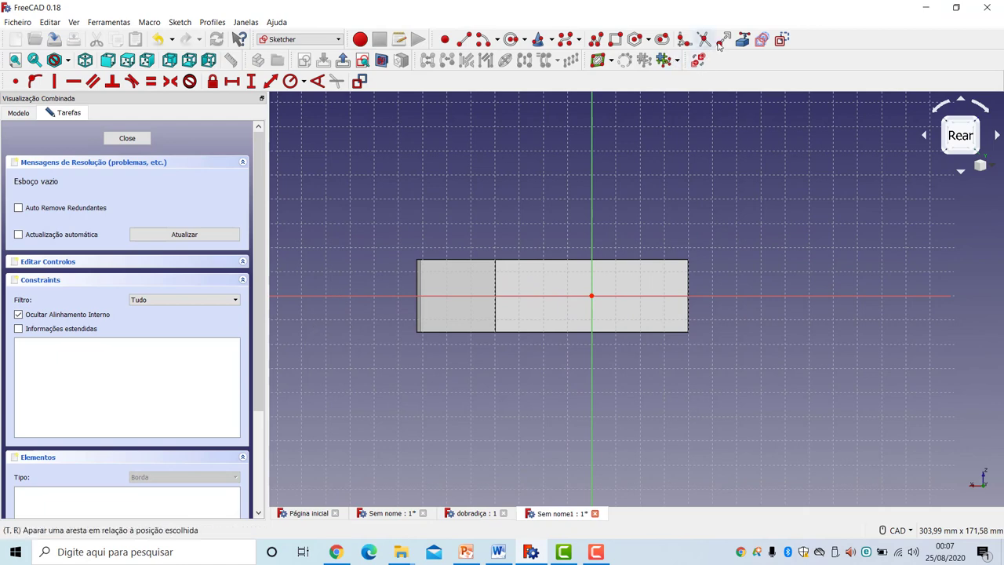
left_click(747, 41)
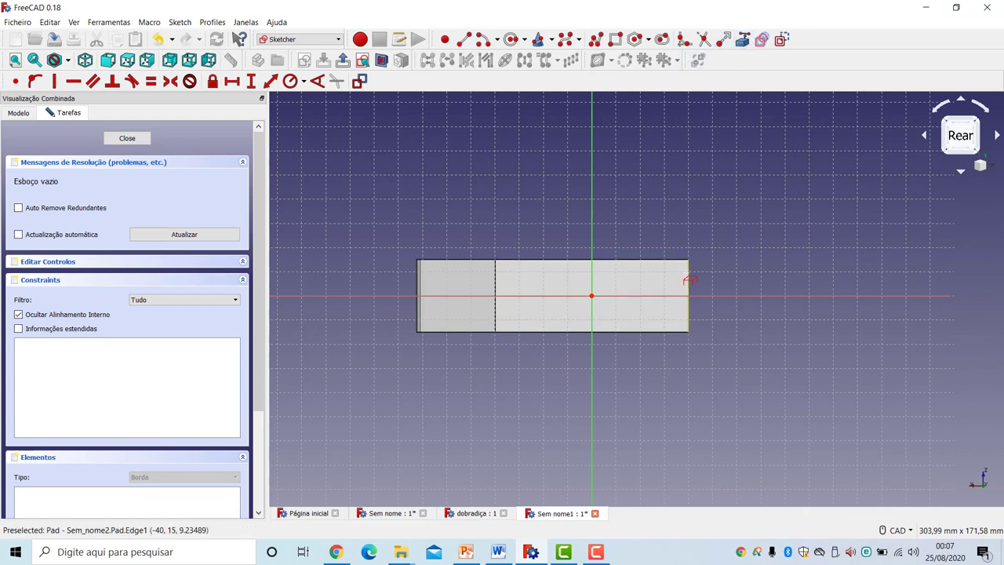
scroll(688, 280, "up", 2)
scroll(690, 280, "up", 4)
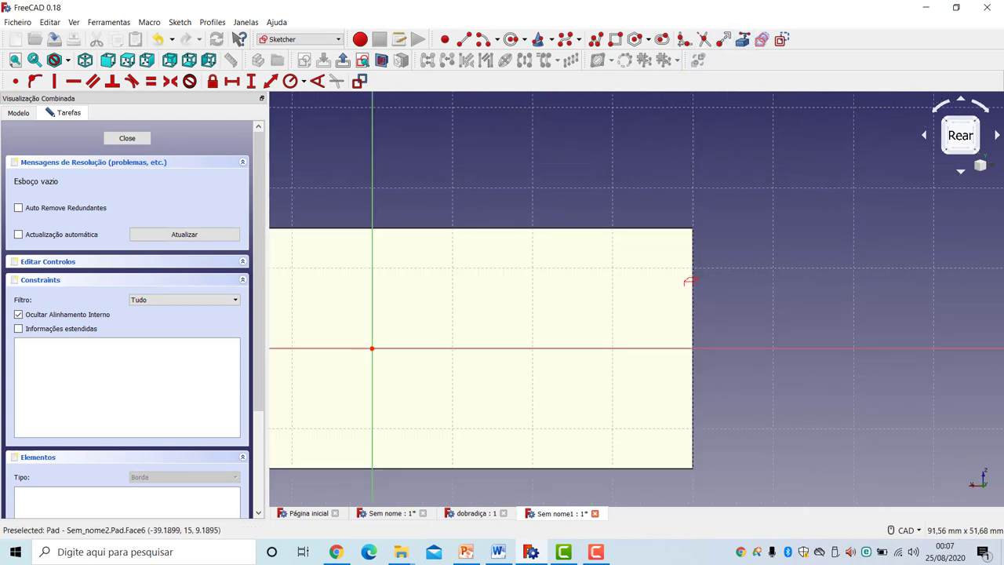
left_click(692, 274)
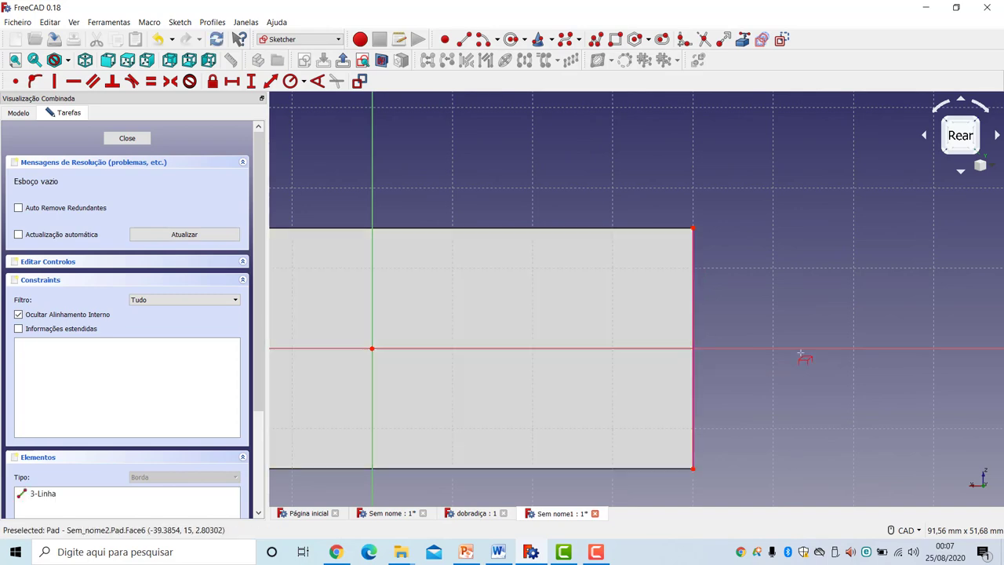
scroll(804, 307, "down", 5)
scroll(804, 308, "up", 2)
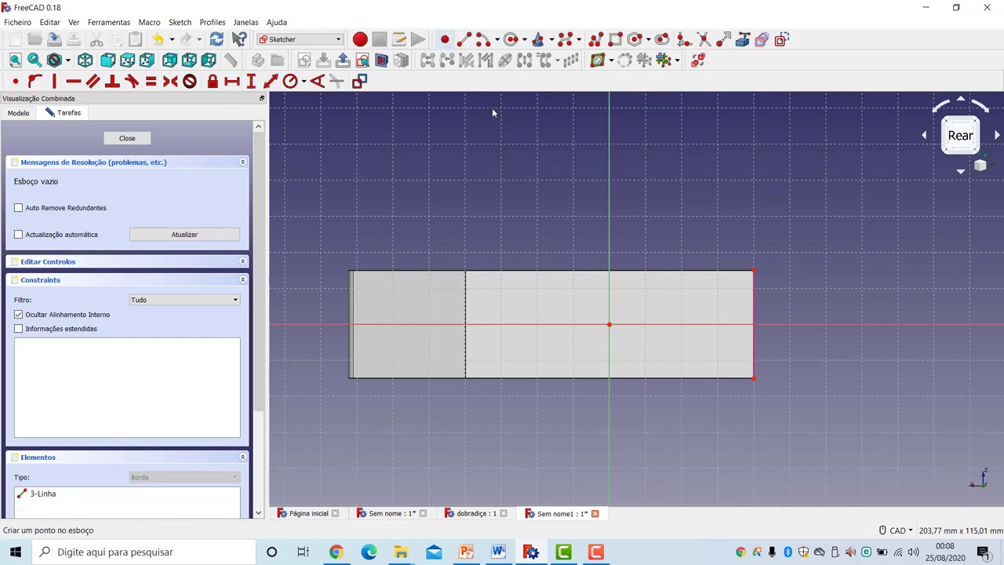
- Place a helper point on the sketch's horizontal axis
left_click(445, 39)
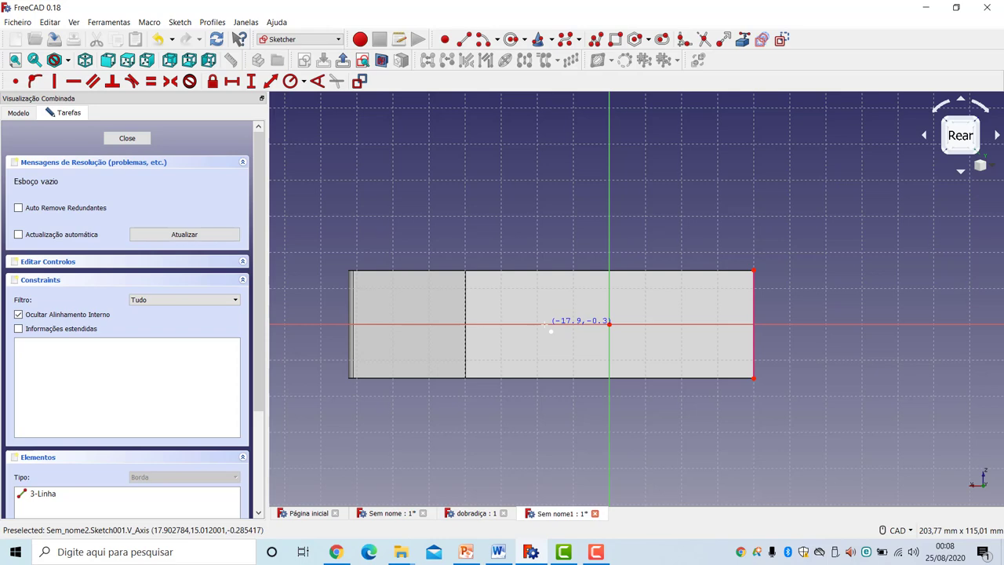
left_click(546, 324)
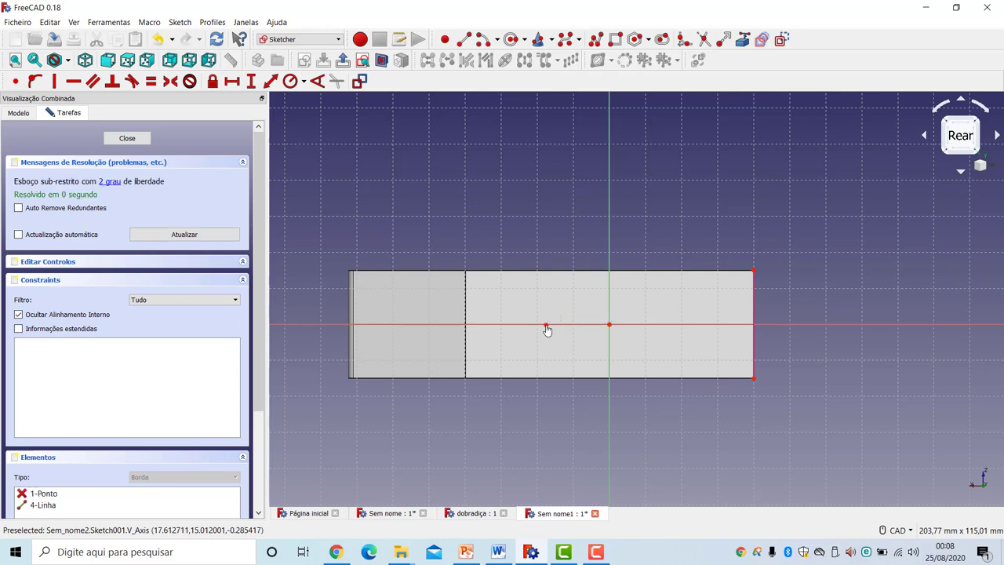
scroll(514, 424, "up", 2)
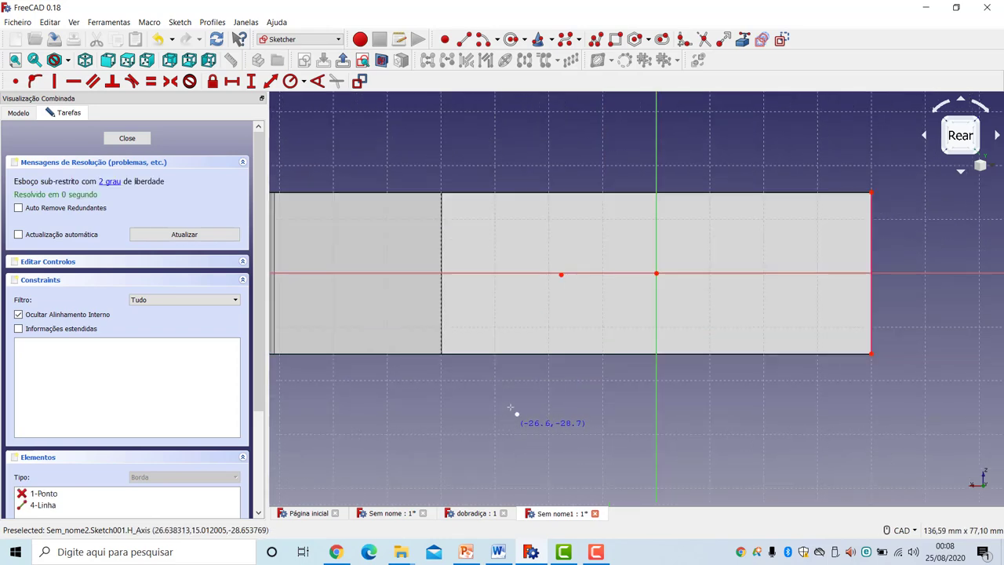
- Constrain the axis point 50 mm horizontally from the rectangle's top-right corner
left_click(872, 240)
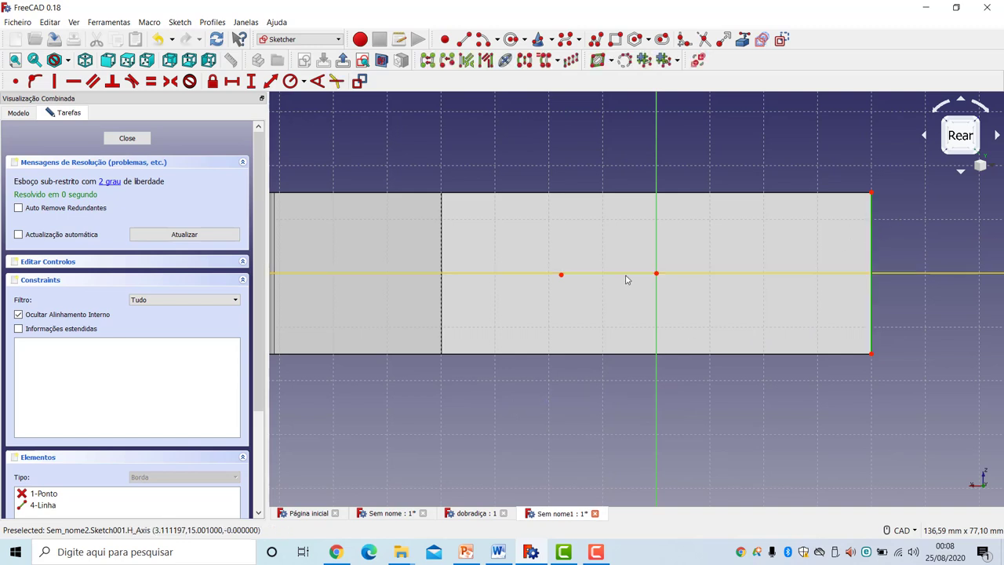
left_click(561, 274)
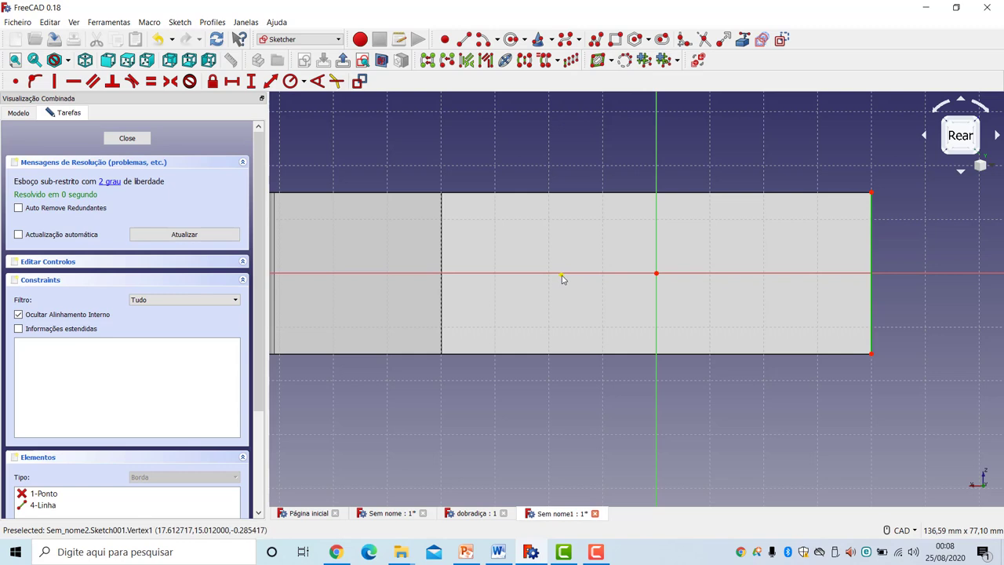
left_click(212, 82)
left_click(601, 293)
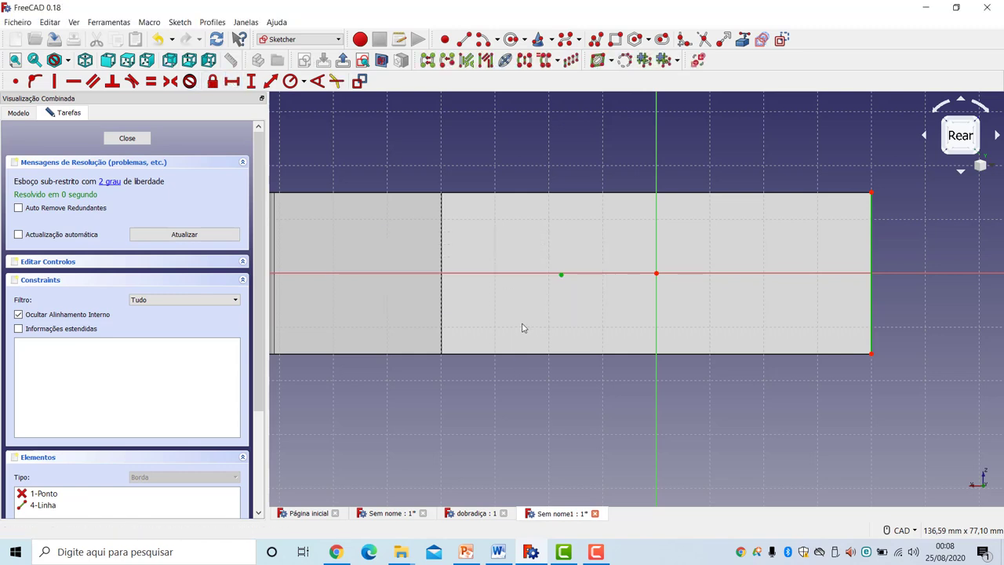
left_click(894, 203)
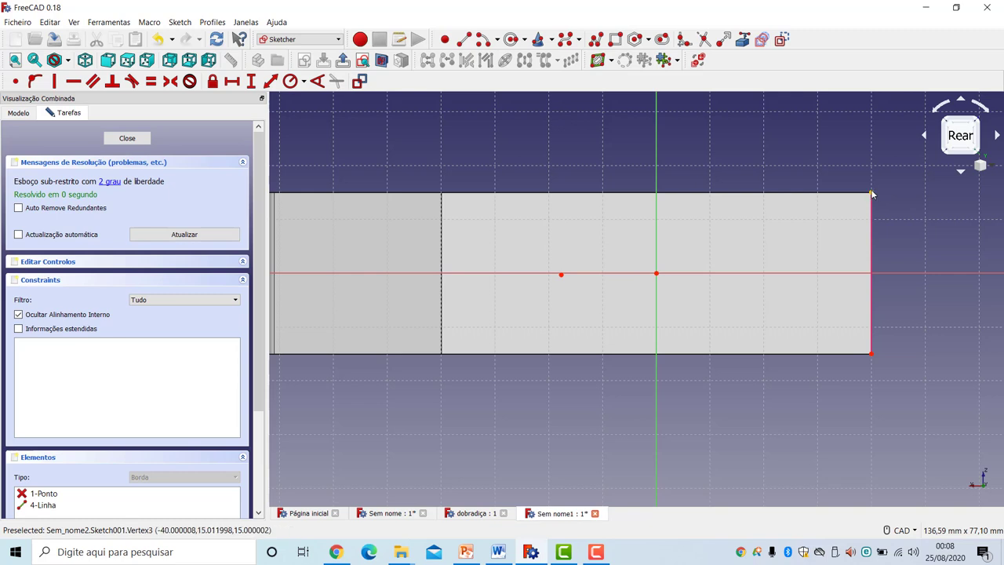
left_click(870, 192)
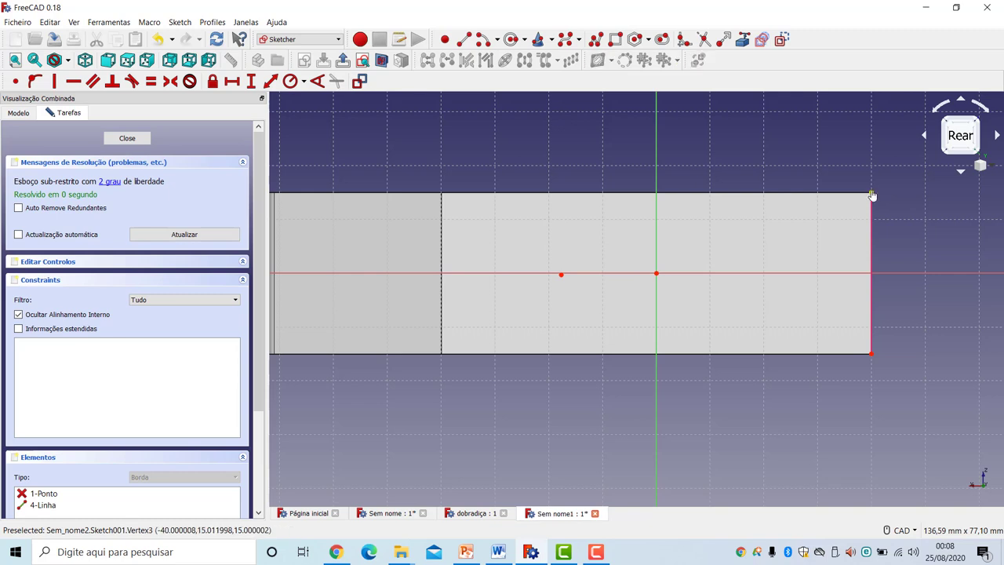
left_click(560, 276)
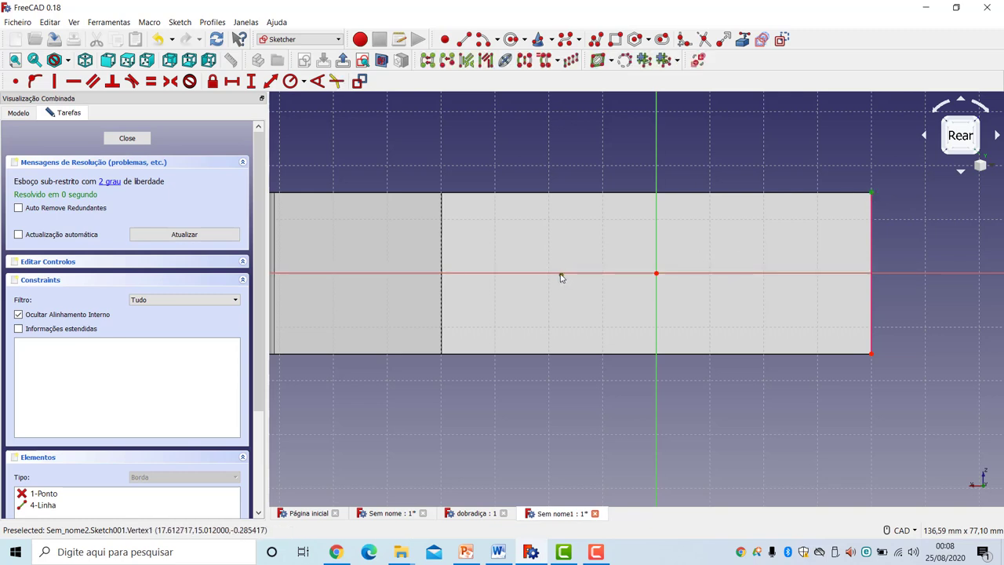
left_click(232, 81)
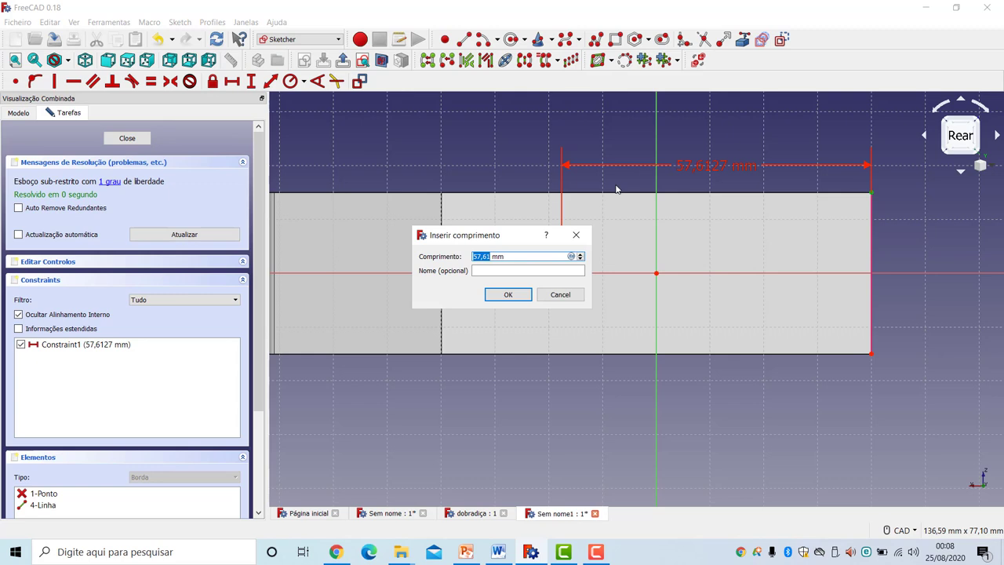
type("50")
key("Return")
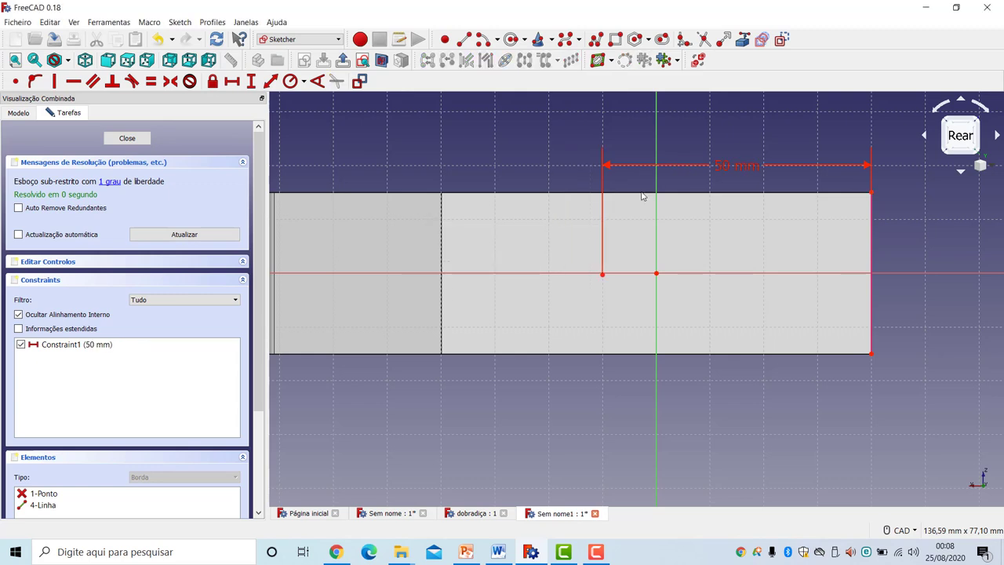
scroll(642, 196, "down", 1)
scroll(604, 222, "up", 1)
scroll(608, 259, "up", 1)
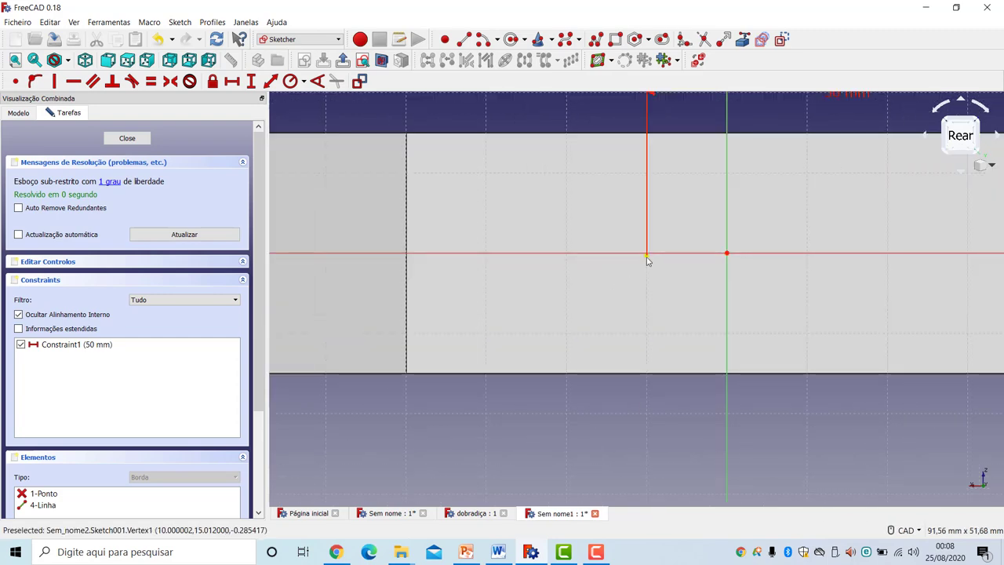
scroll(647, 261, "down", 2)
scroll(647, 260, "up", 2)
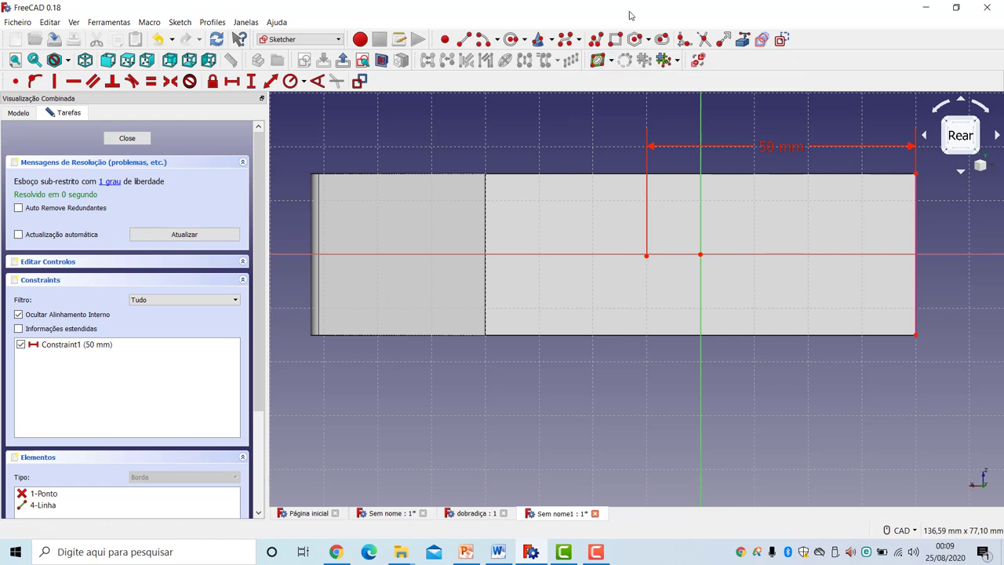
- Draw a slot with both centres on the horizontal axis and select its left end arc
left_click(668, 44)
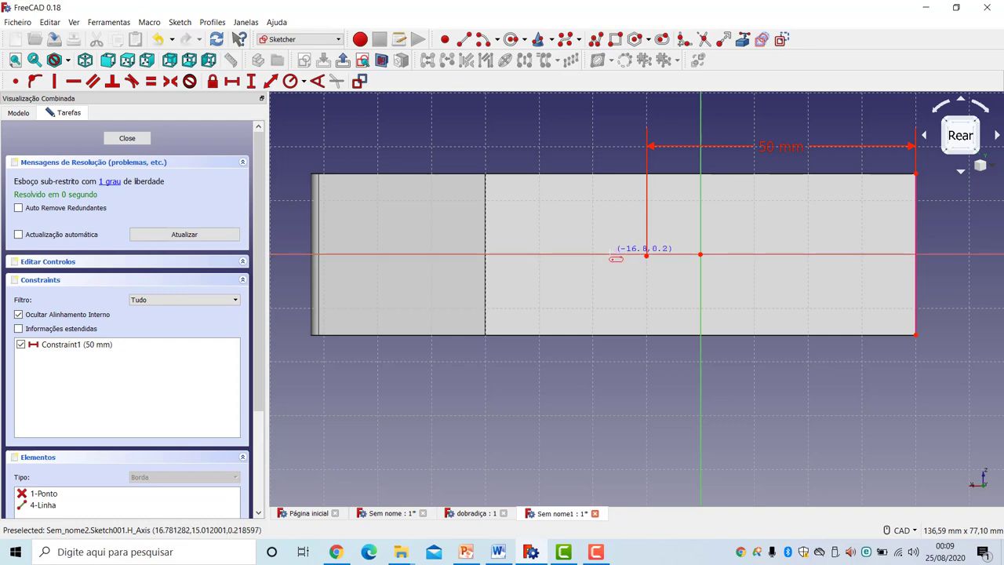
scroll(611, 252, "down", 2)
scroll(610, 259, "up", 8)
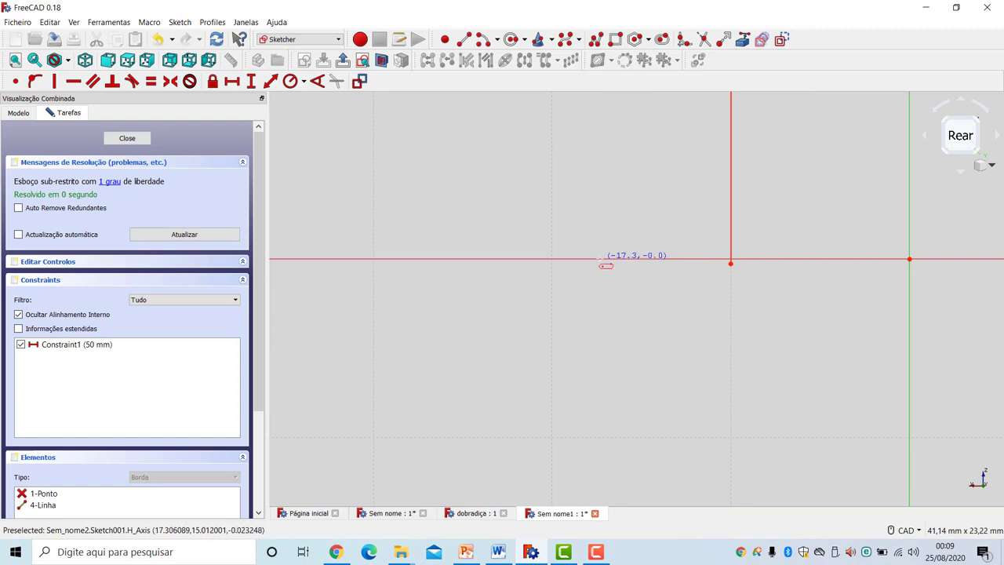
left_click(604, 259)
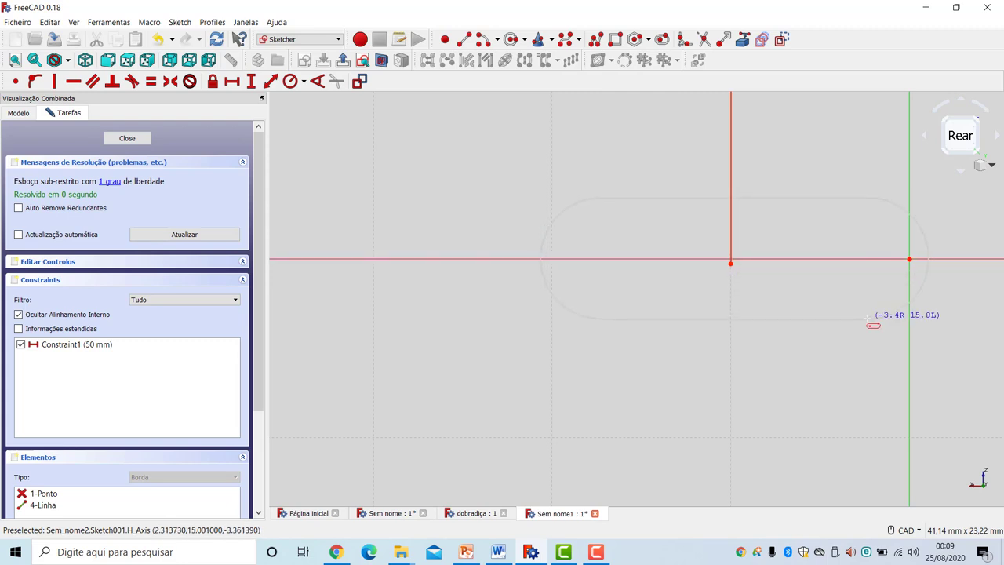
left_click(863, 323)
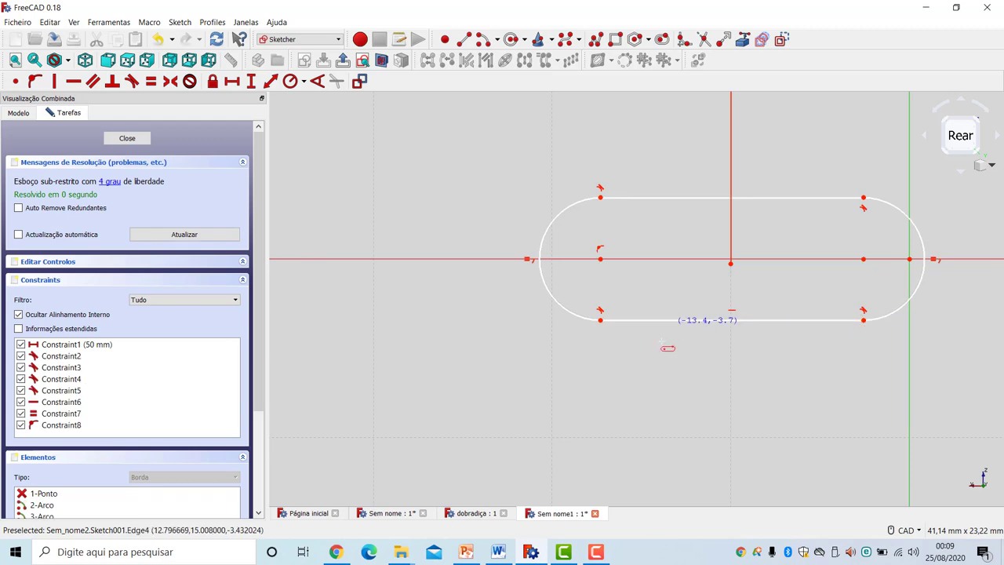
right_click(700, 362)
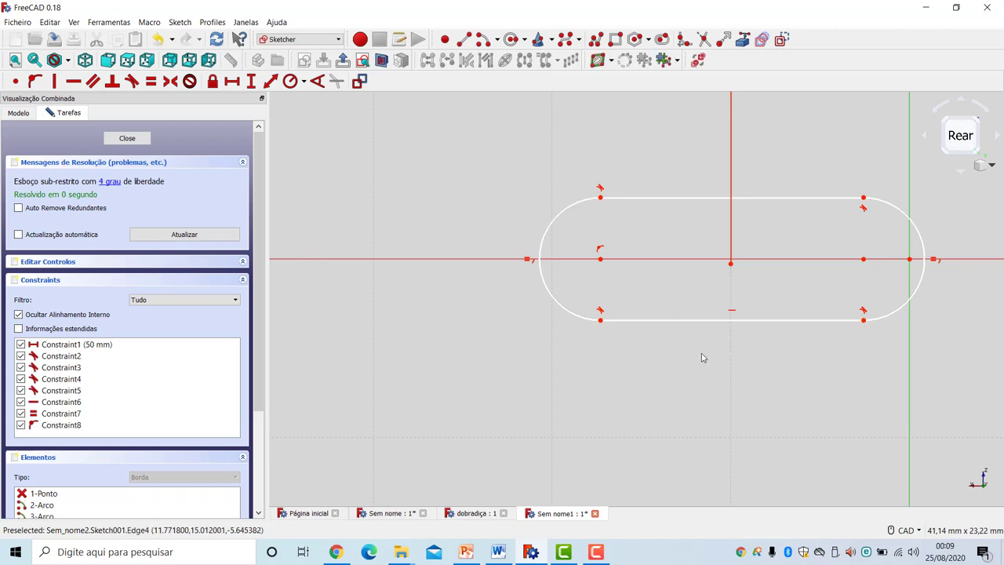
scroll(699, 353, "up", 2)
scroll(708, 354, "down", 5)
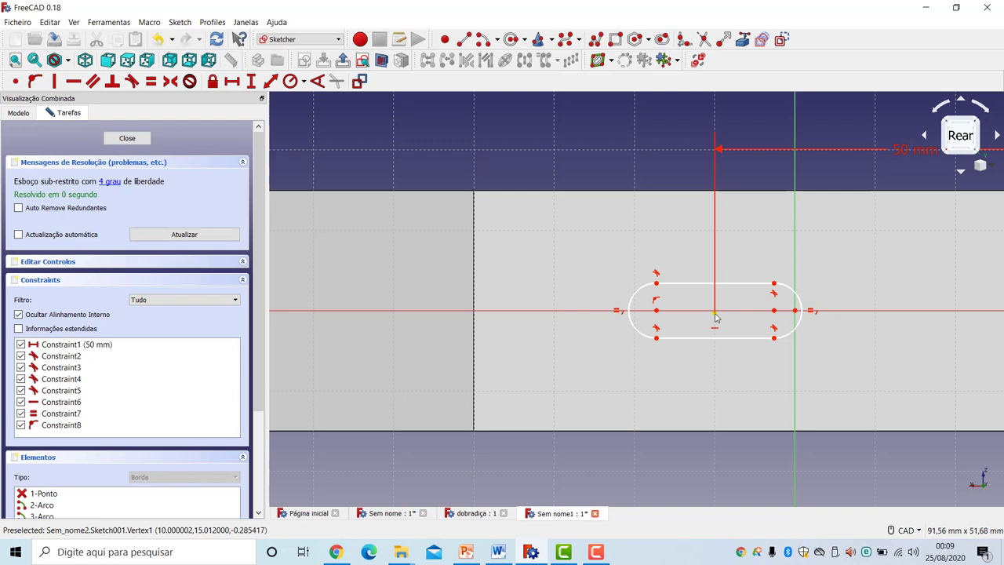
left_click(632, 323)
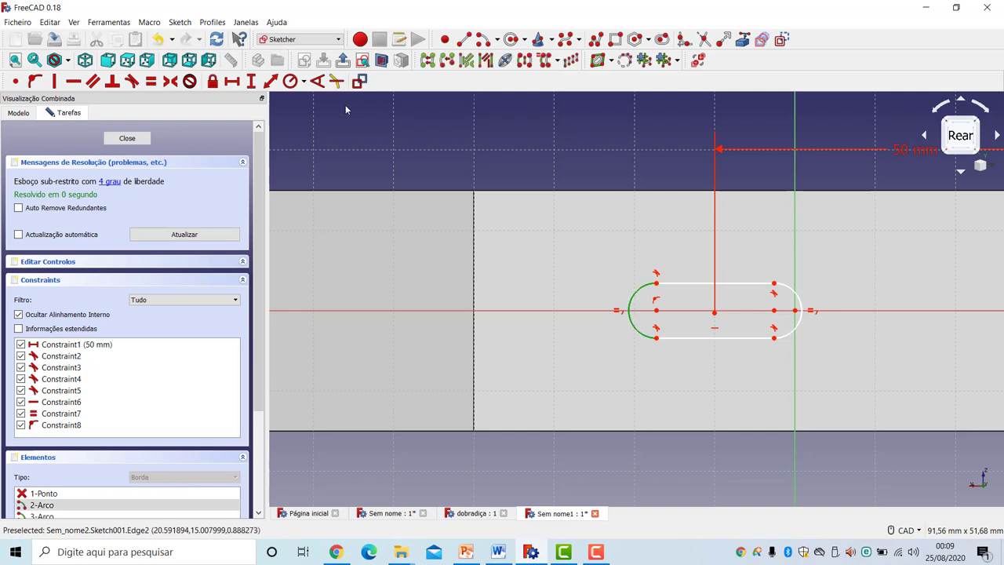
- Give the slot's end arcs a 5 mm radius
left_click(290, 82)
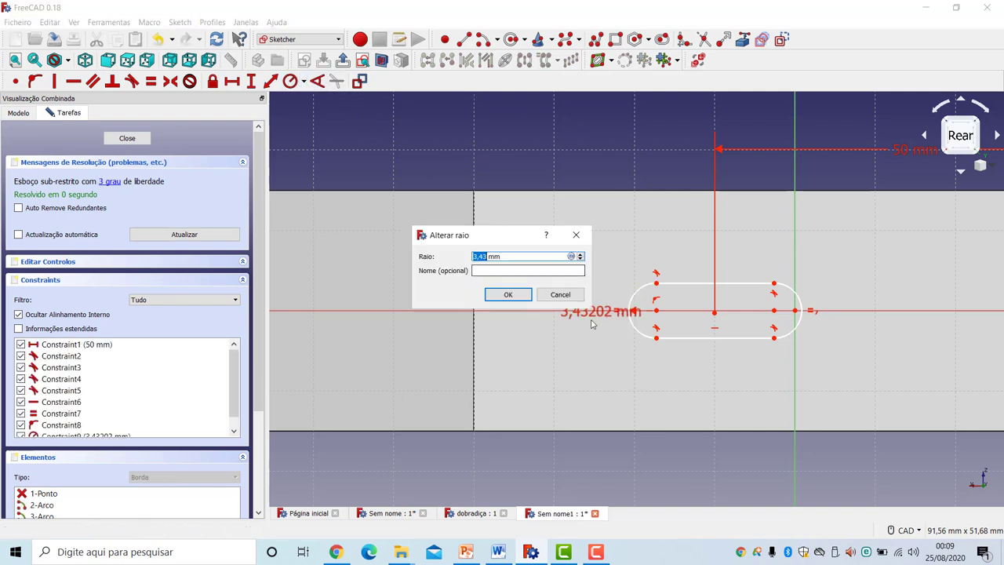
type("5")
key("Return")
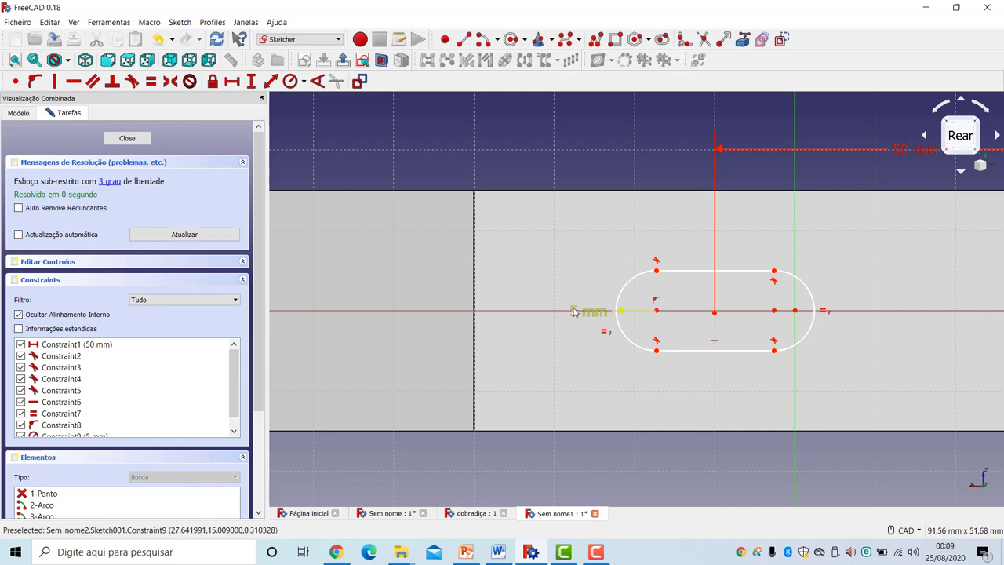
mouse_move(574, 312)
left_mouse_down()
mouse_move(542, 148)
mouse_move(554, 155)
left_mouse_up()
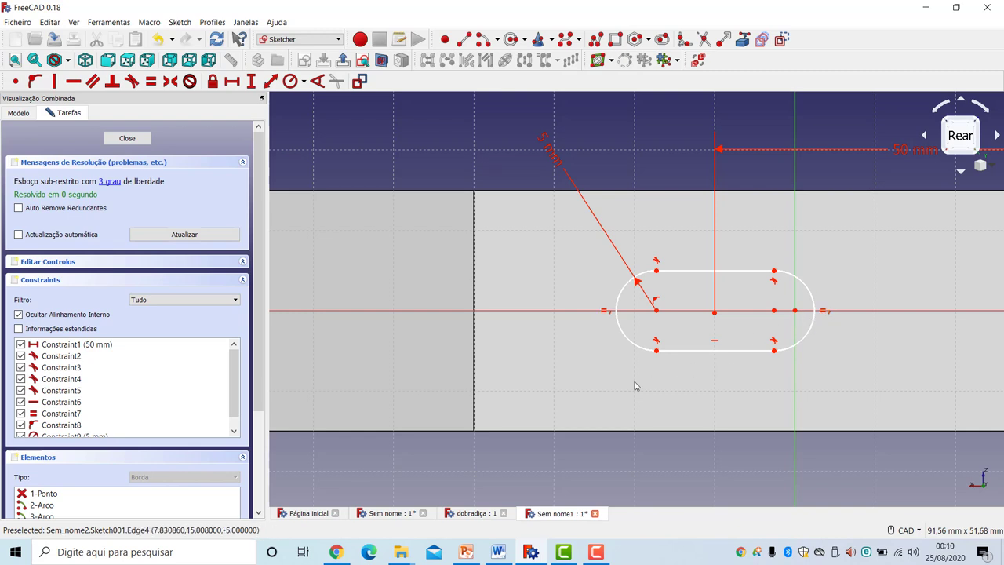
- Set 15 mm between the arc centres and delete the helper point with its 50 mm dimension
left_click(655, 310)
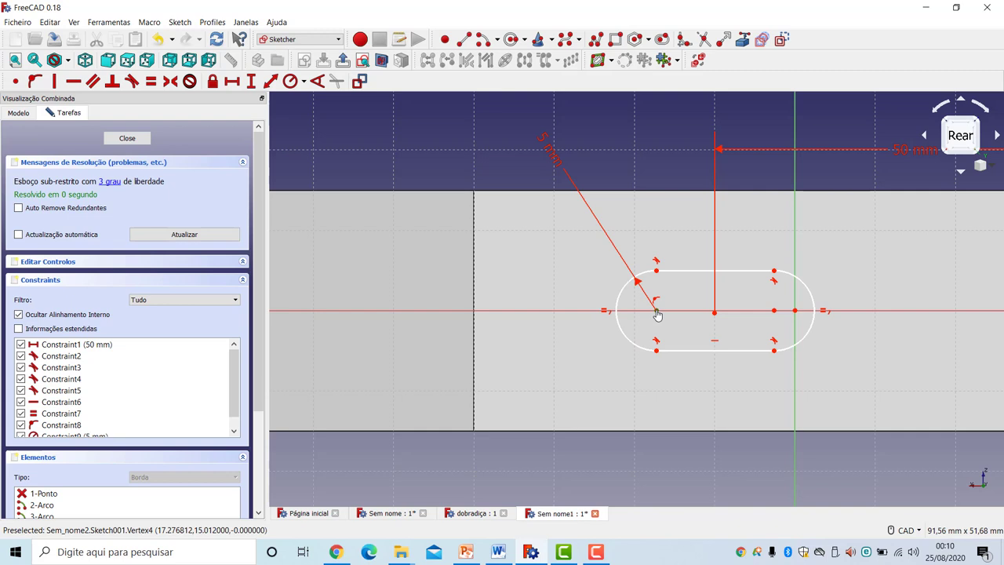
left_click(774, 312)
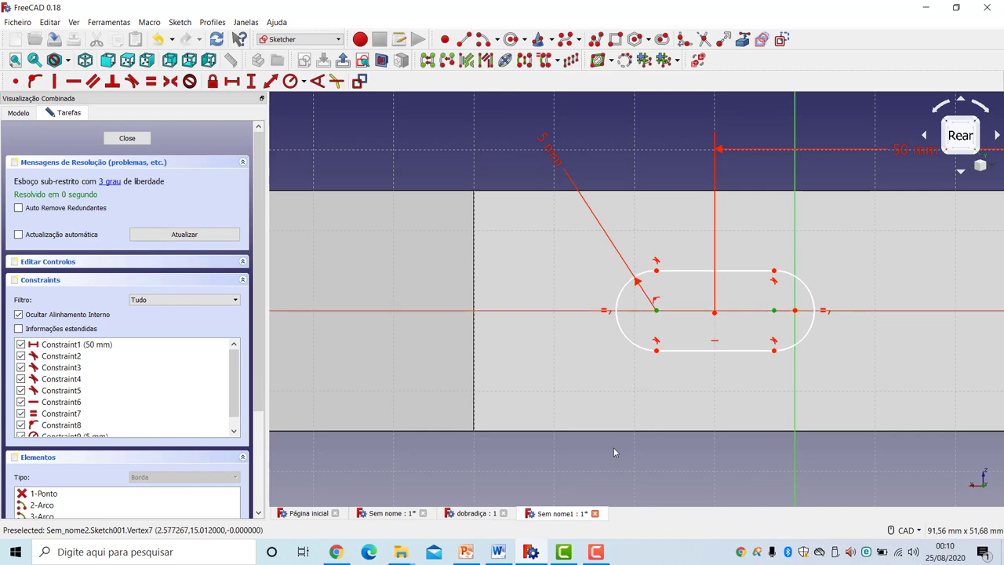
left_click(230, 81)
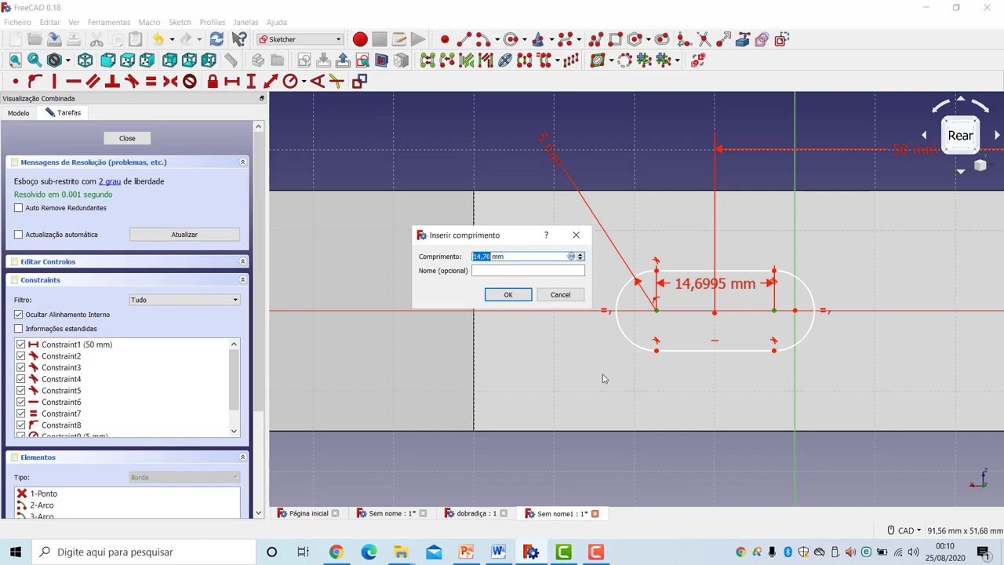
type("15")
key("Return")
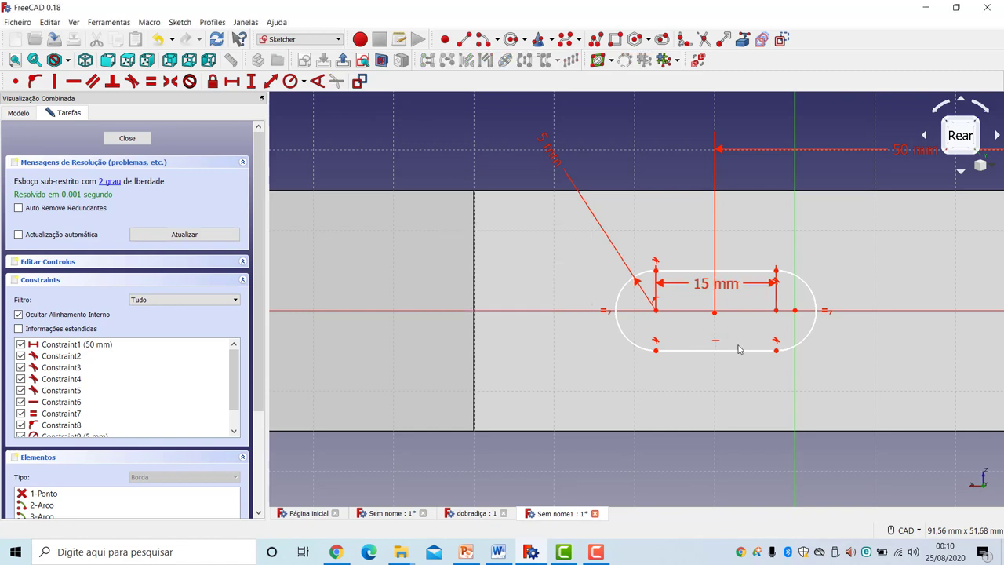
left_click_drag(717, 286, 728, 239)
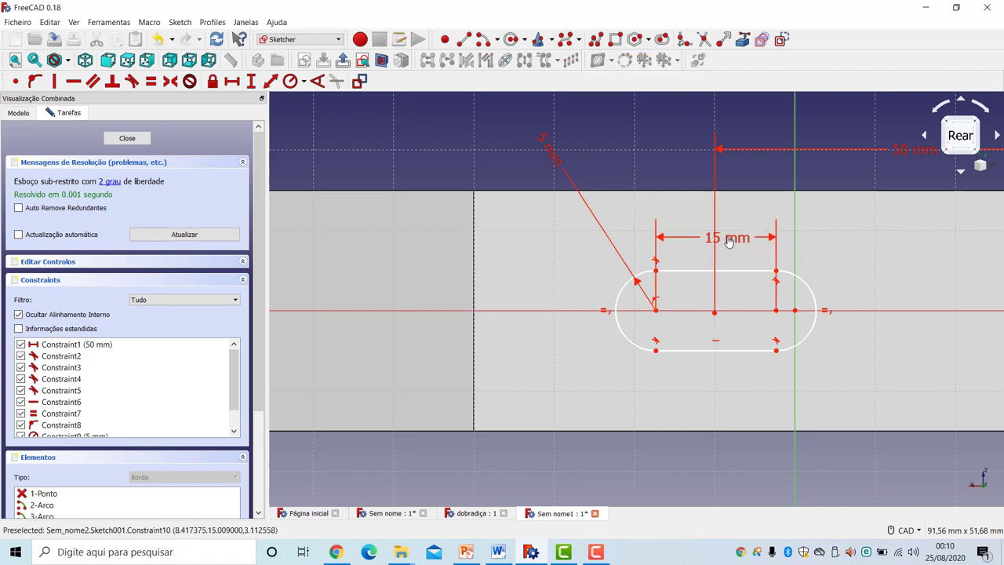
scroll(506, 195, "down", 4)
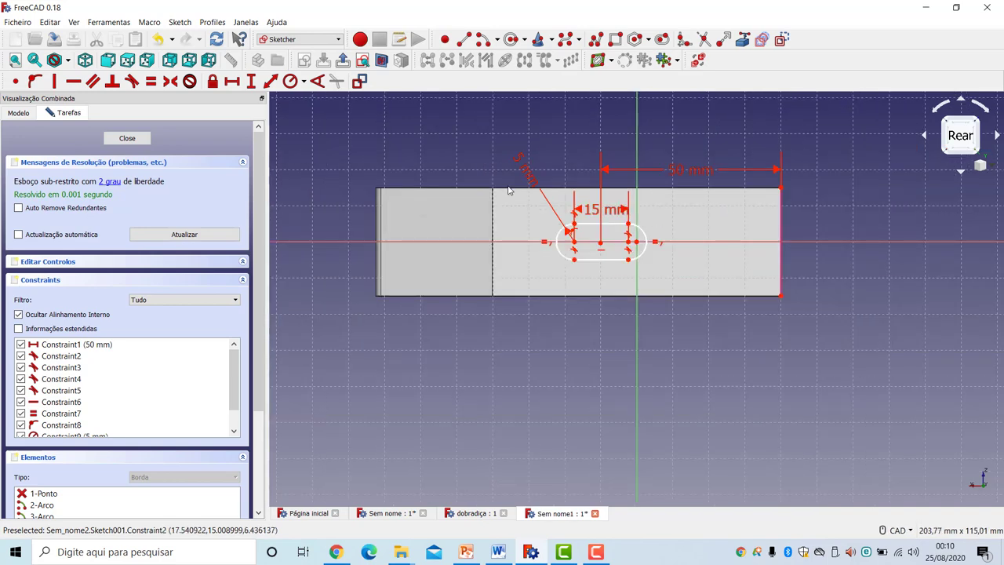
scroll(508, 189, "up", 2)
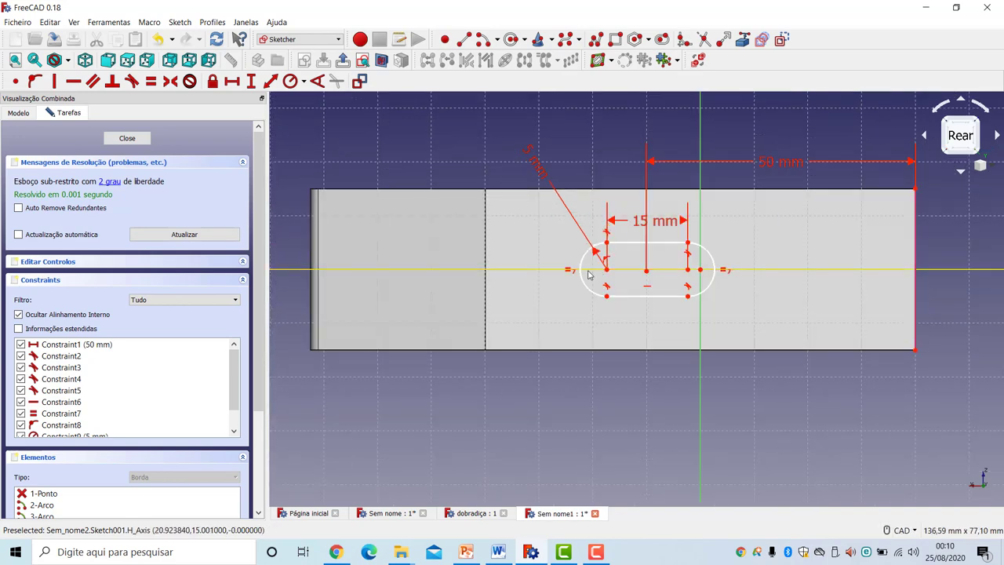
left_click(647, 272)
key("Delete")
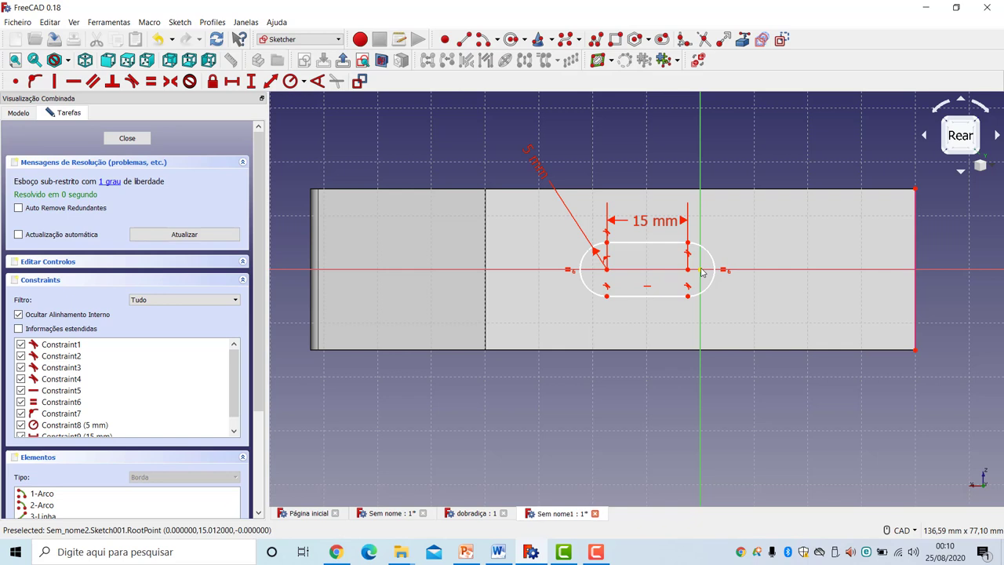
- Add a 2,5 mm horizontal distance from the origin to the slot's right arc centre
left_click(701, 270)
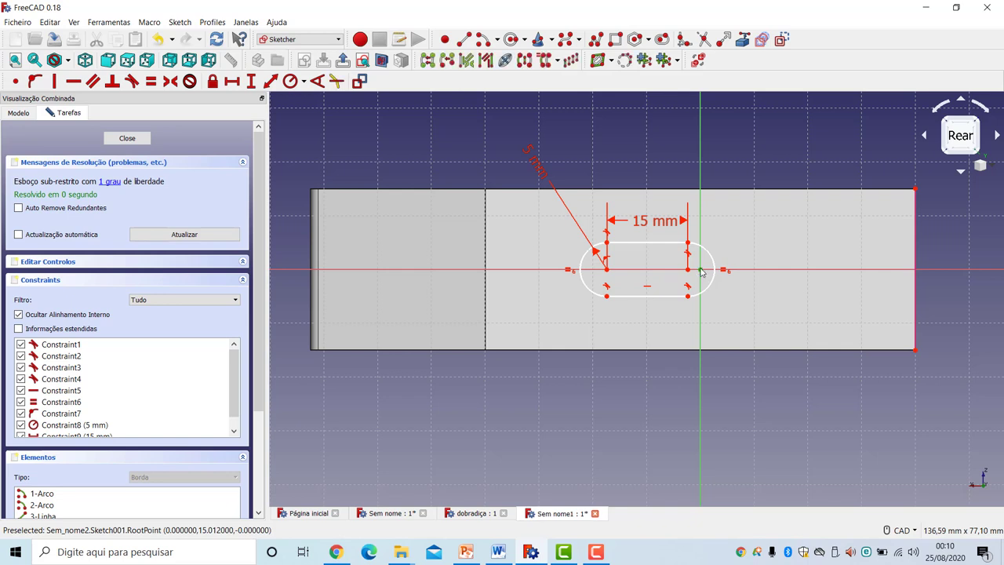
left_click(690, 271)
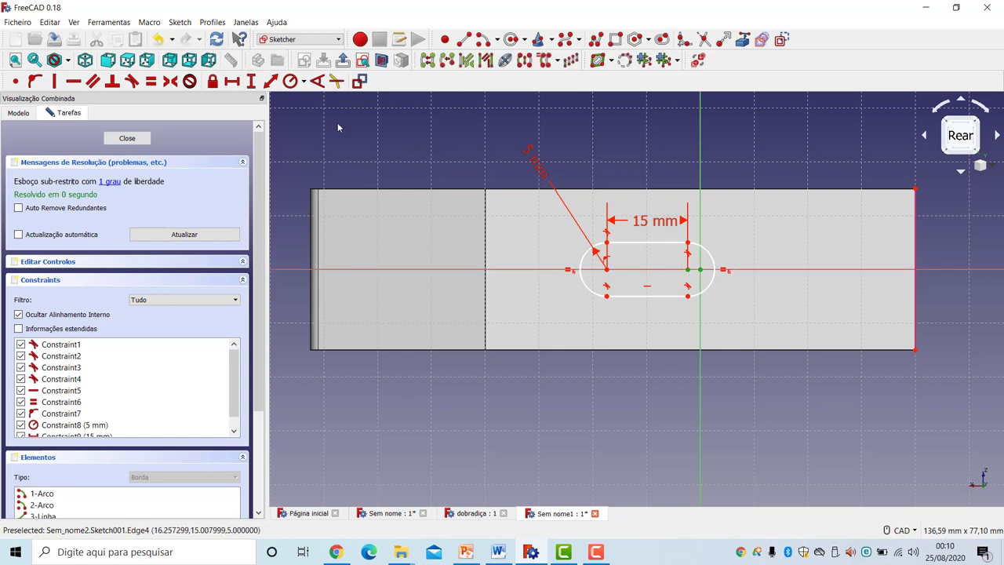
left_click(232, 81)
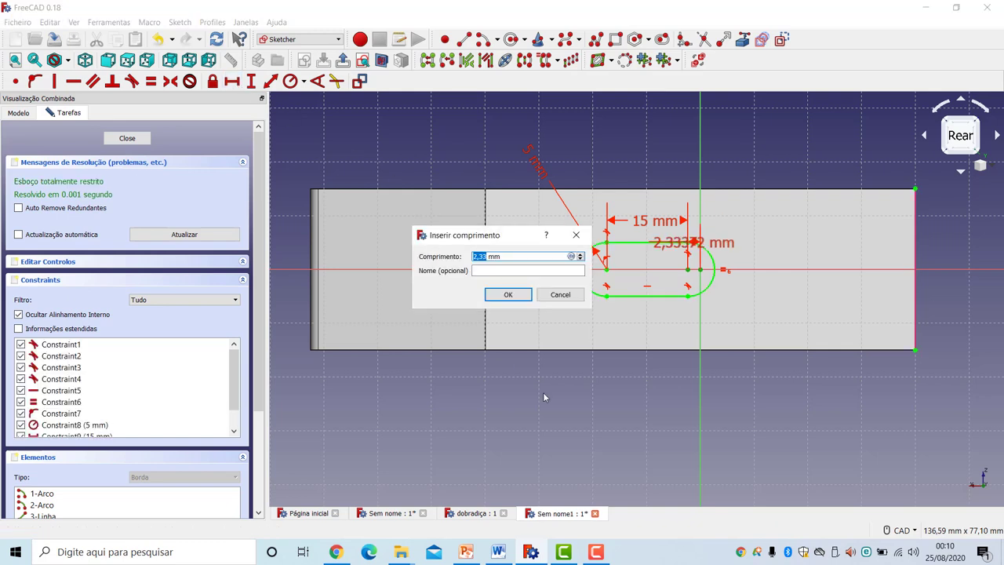
type("2")
key("Return")
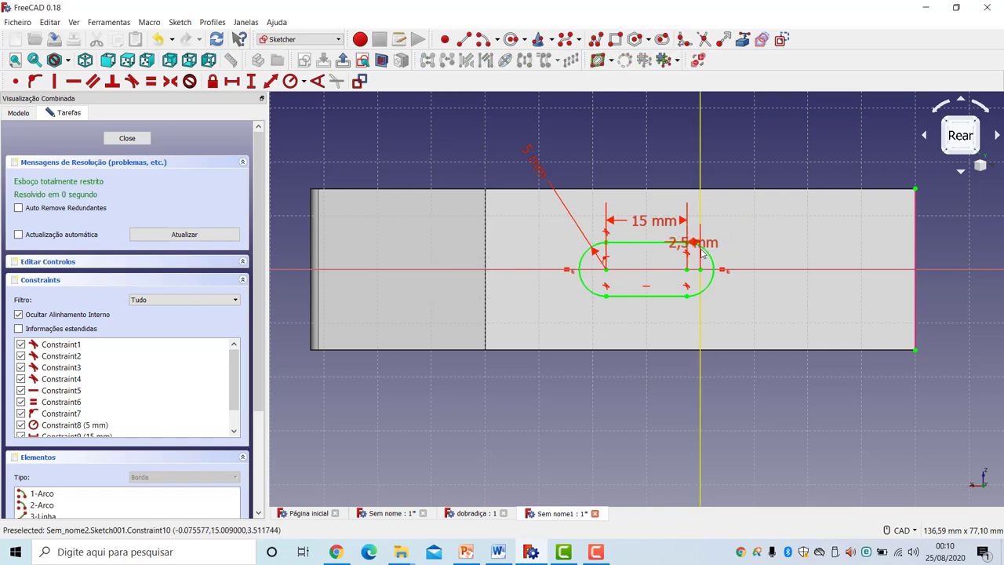
- Move the 2,5 mm, 15 mm and 5 mm dimension labels clear of the slot
left_click_drag(690, 242, 751, 149)
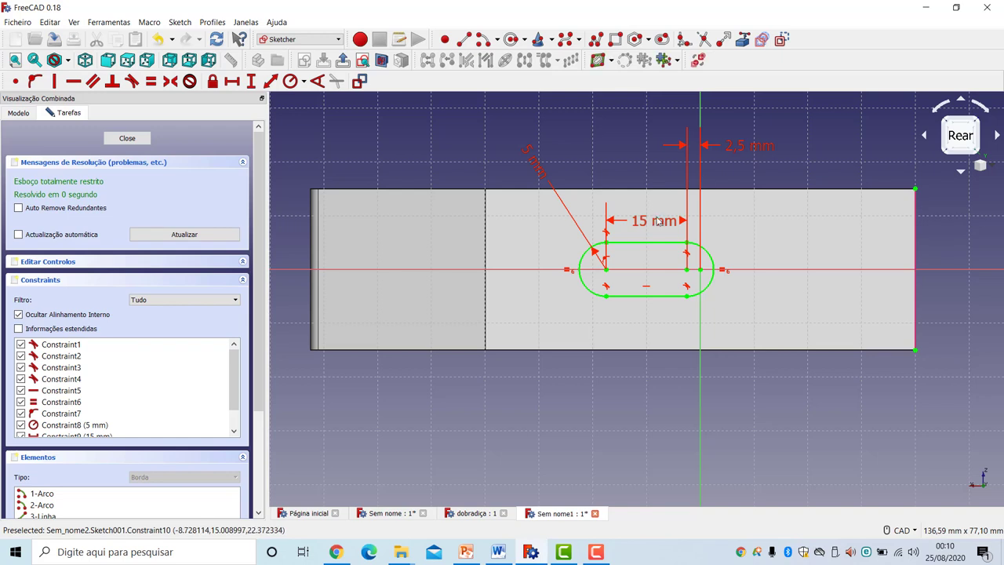
left_click_drag(657, 223, 637, 135)
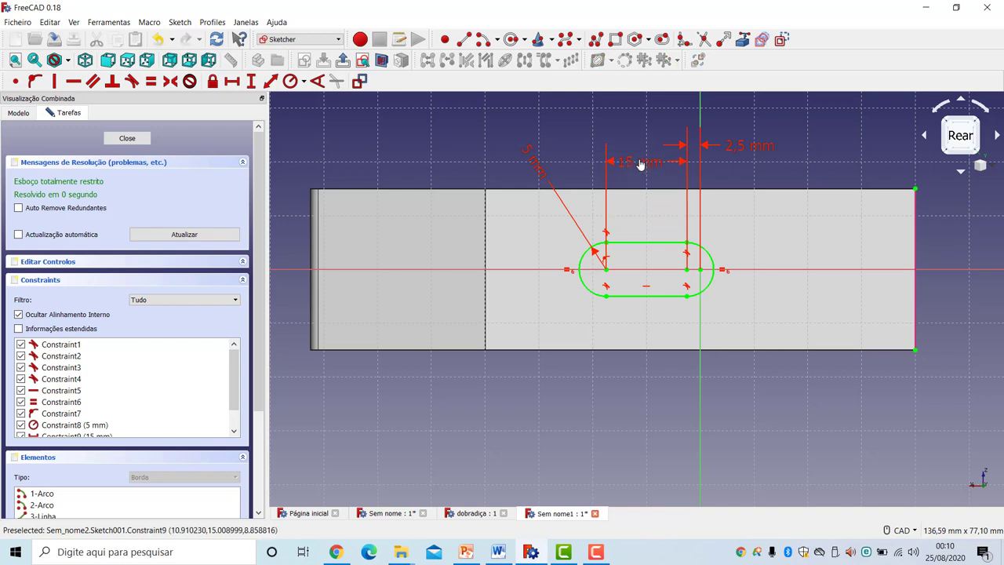
left_click_drag(536, 163, 528, 145)
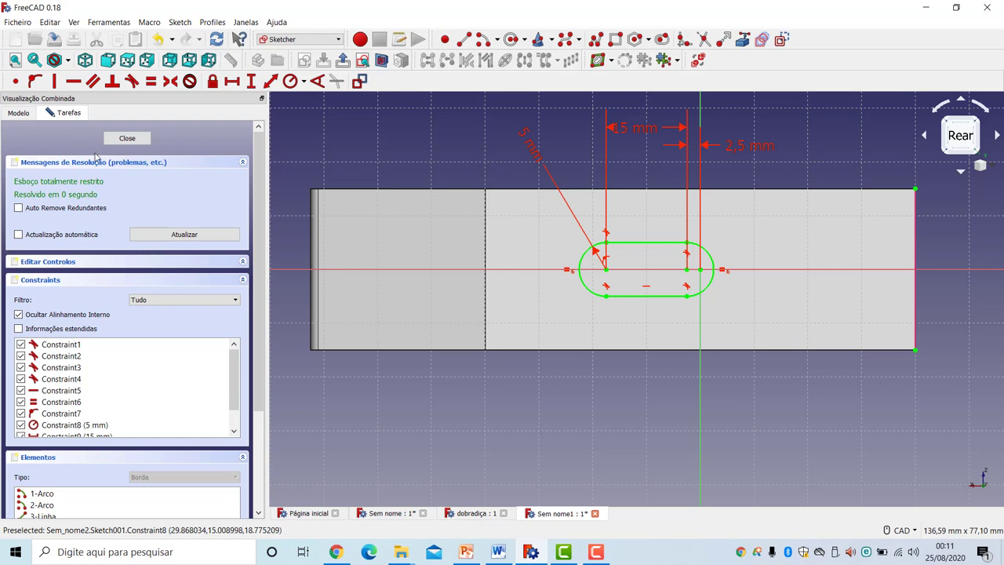
- Close the slot sketch and pad it 180 mm as Pad001
left_click(128, 139)
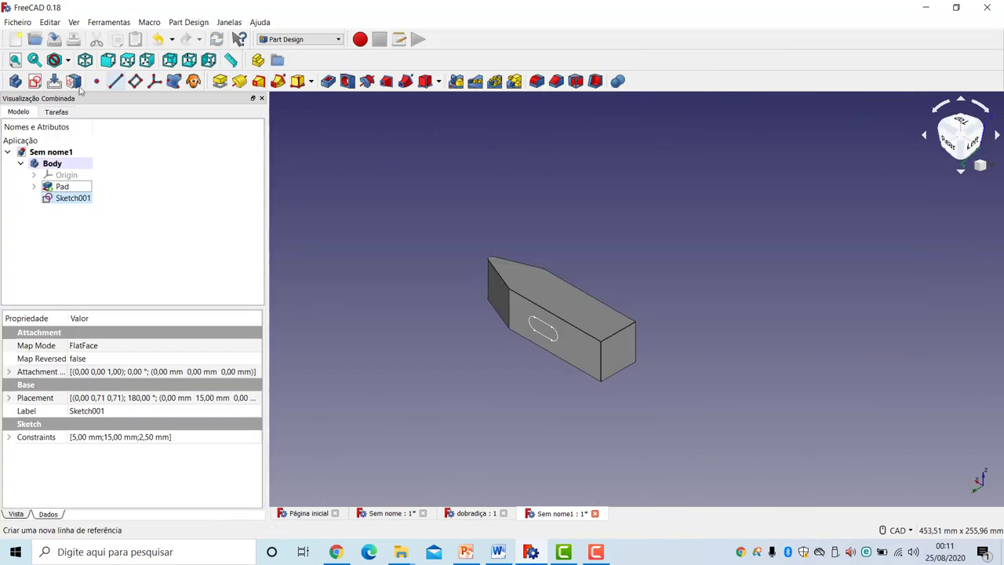
left_click(220, 81)
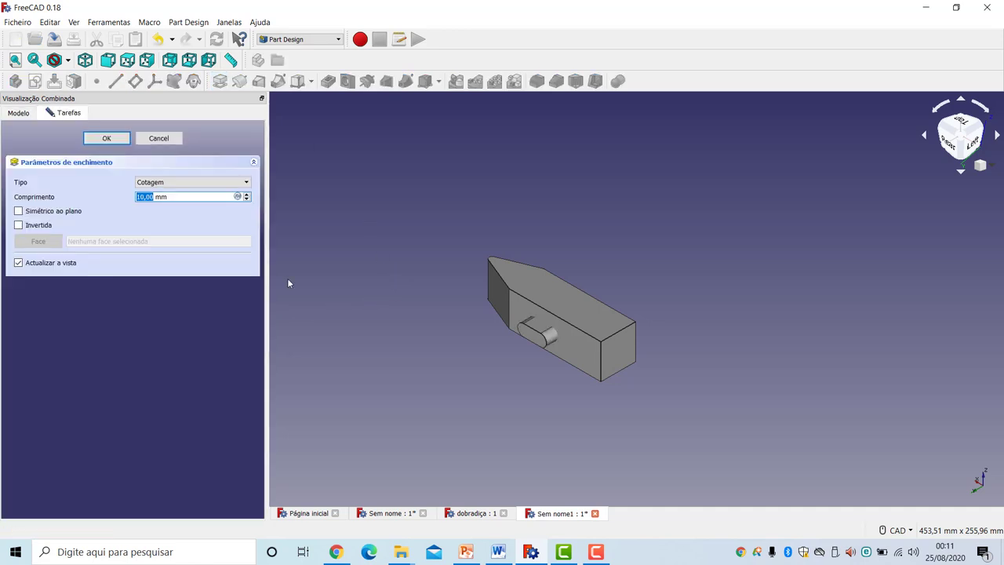
type("1")
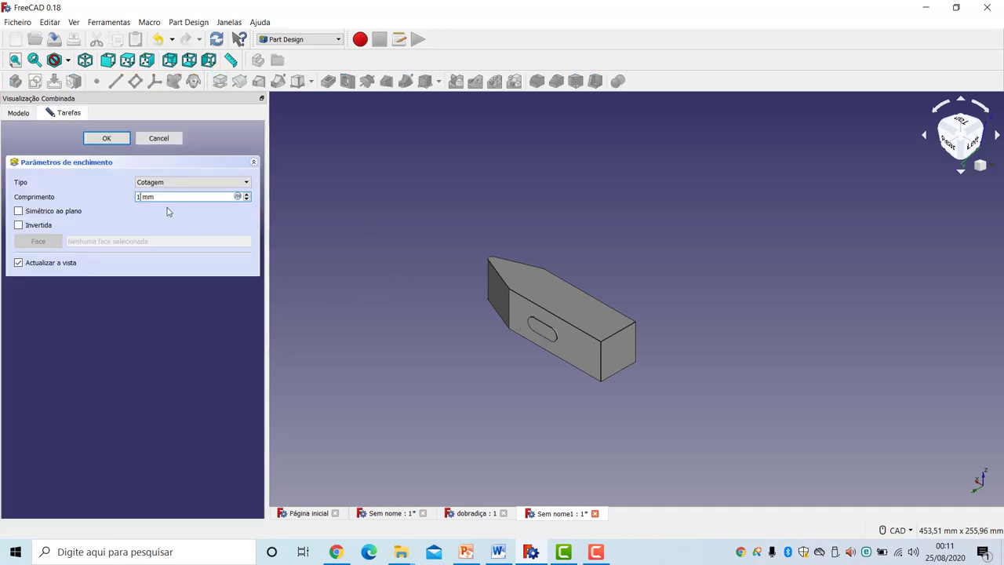
type("80")
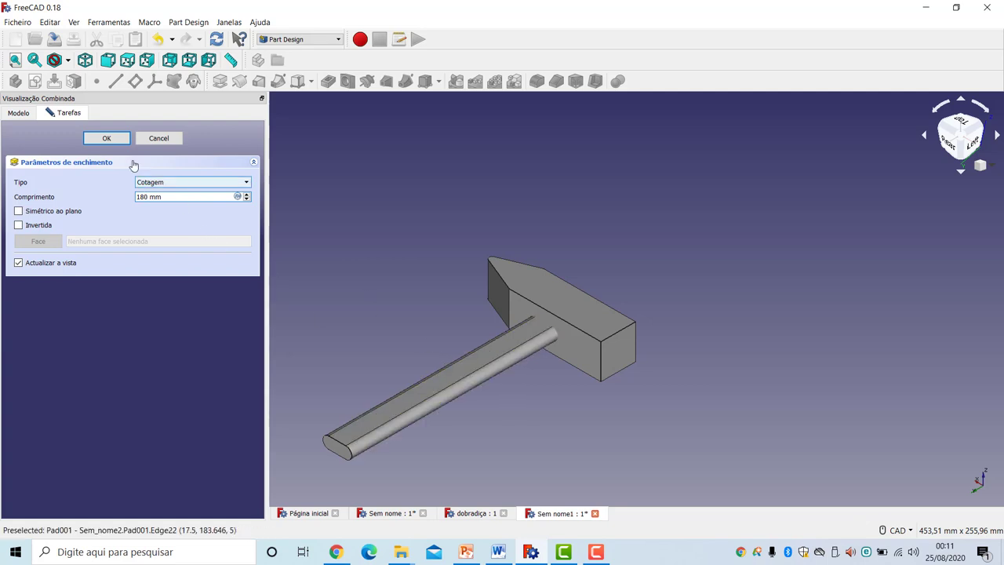
left_click(106, 138)
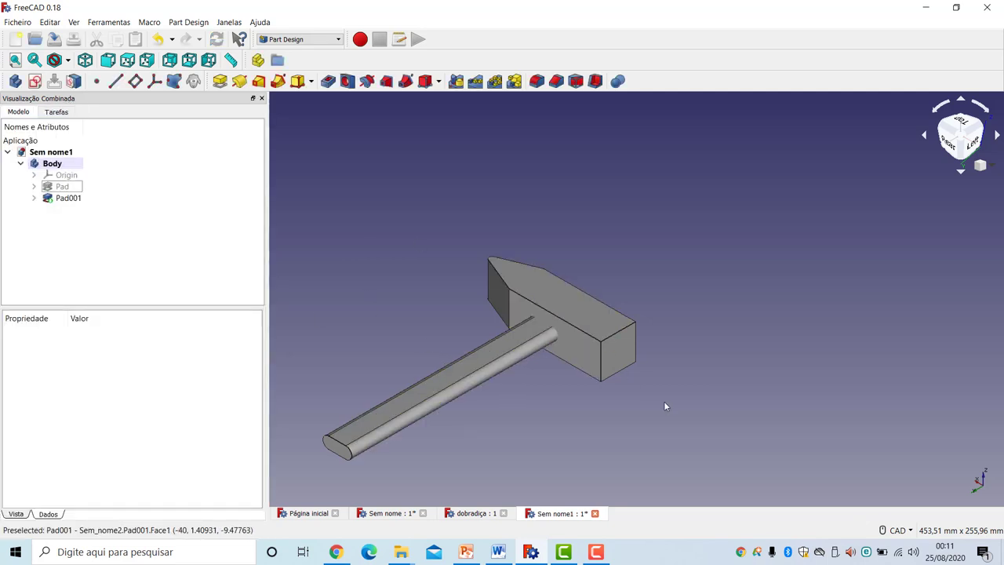
- Switch the hammer's draw style to wireframe
mouse_move(663, 407)
middle_mouse_down()
mouse_move(644, 386)
mouse_move(687, 329)
mouse_move(613, 389)
middle_mouse_up()
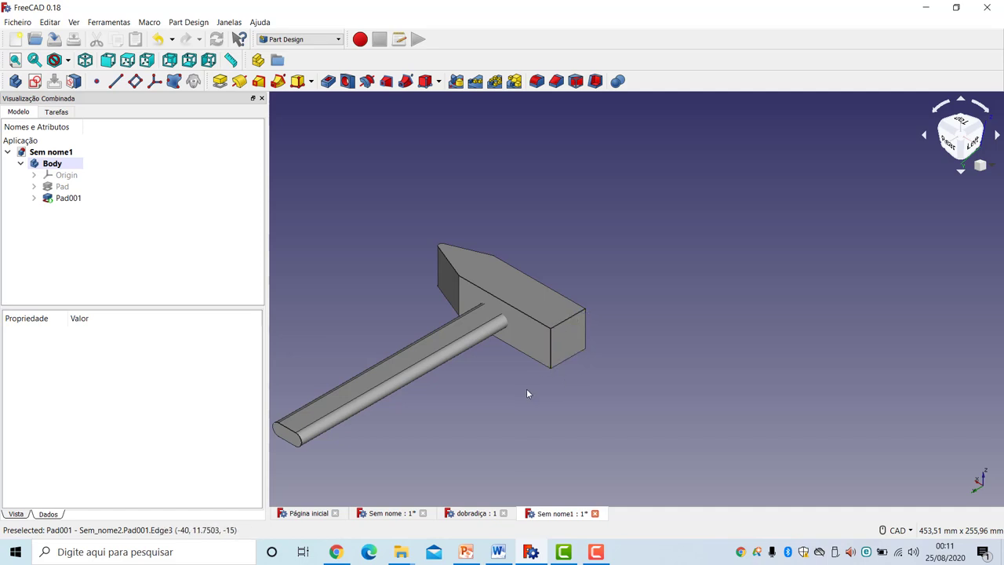
scroll(526, 388, "down", 1)
scroll(527, 388, "up", 1)
left_click(69, 61)
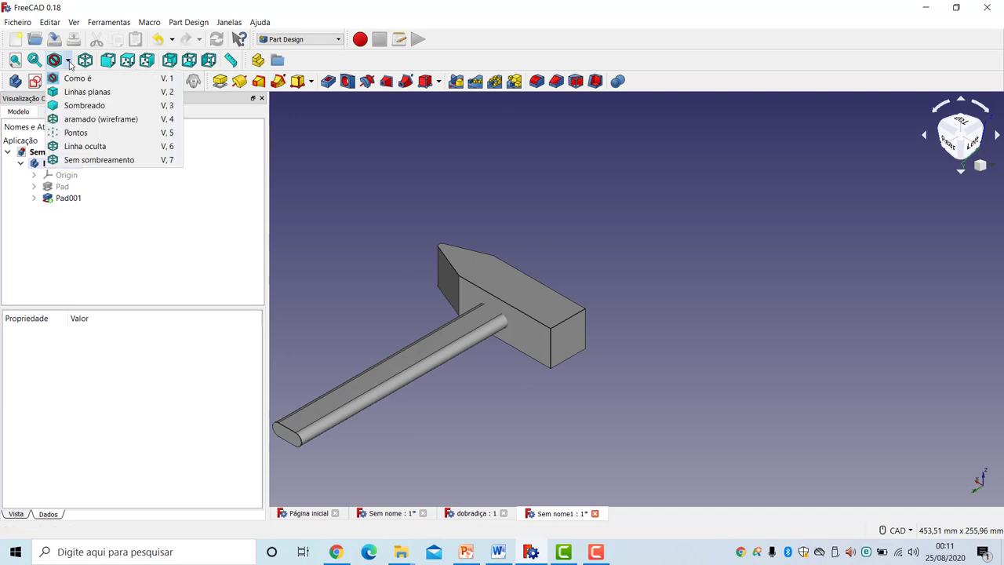
left_click(103, 120)
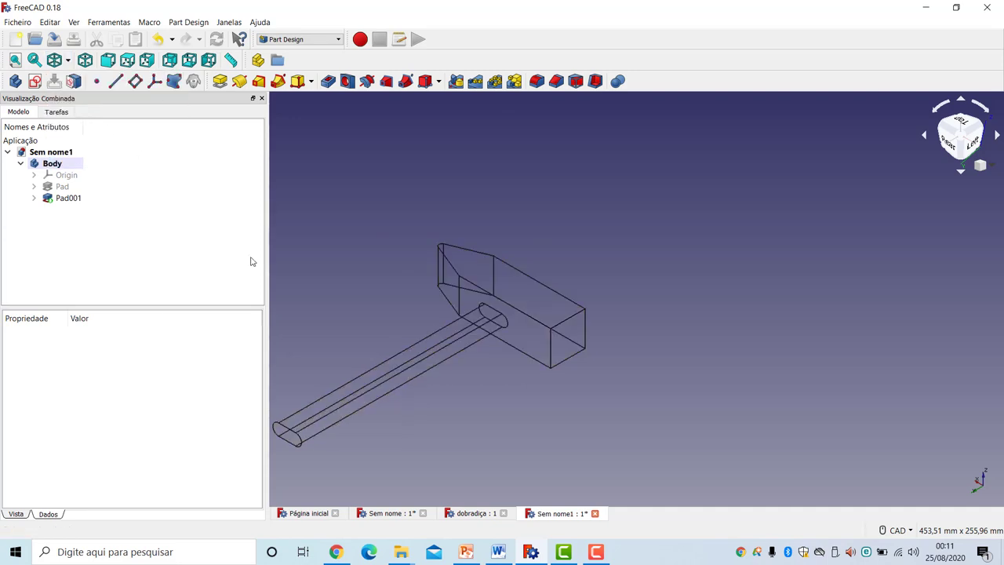
- Fillet ten edges of the hammer head with a 0,5 mm radius
left_click(551, 361)
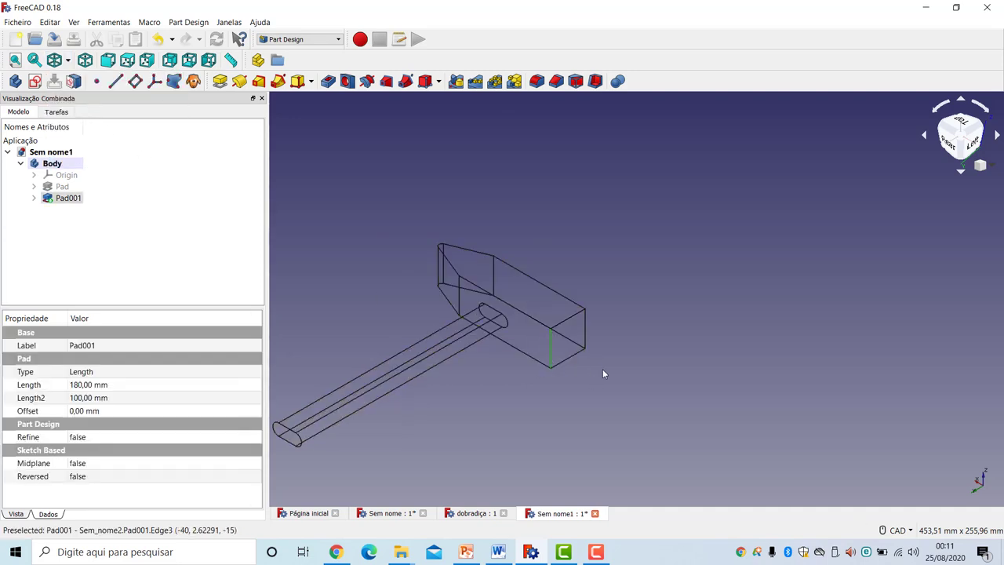
left_click(570, 357, "ctrl")
left_click(584, 340, "ctrl")
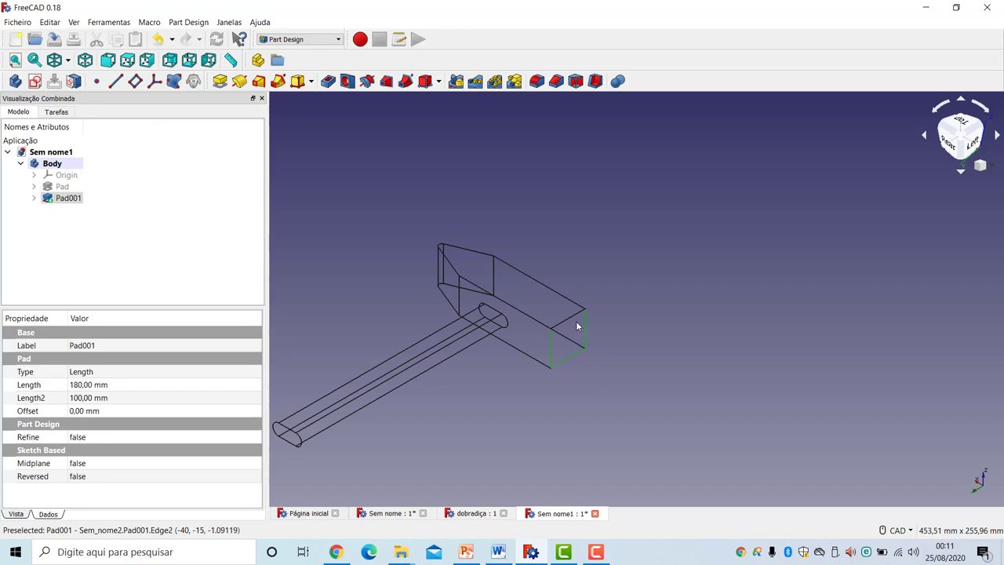
left_click(513, 305, "ctrl")
left_click(522, 274, "ctrl")
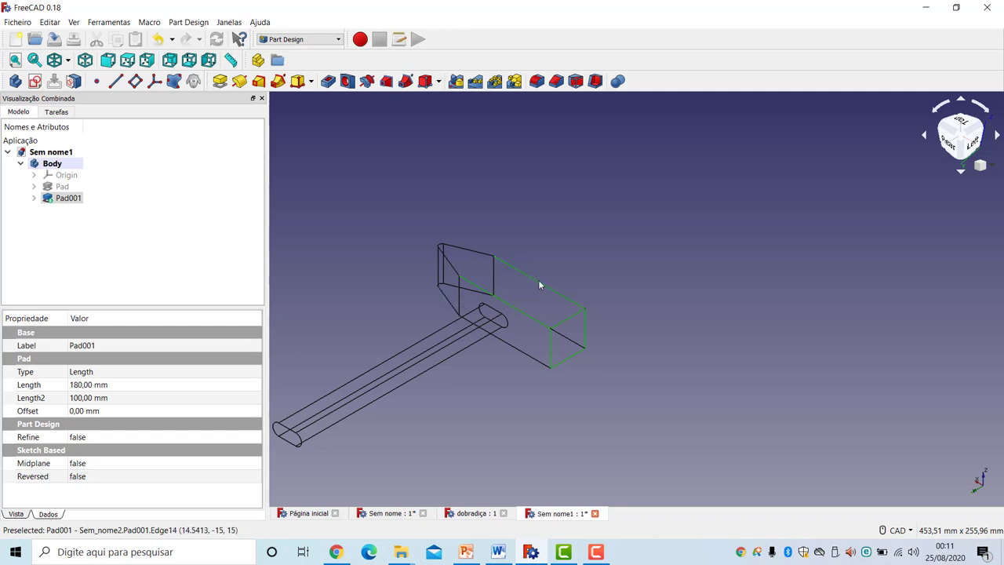
left_click(571, 346, "ctrl")
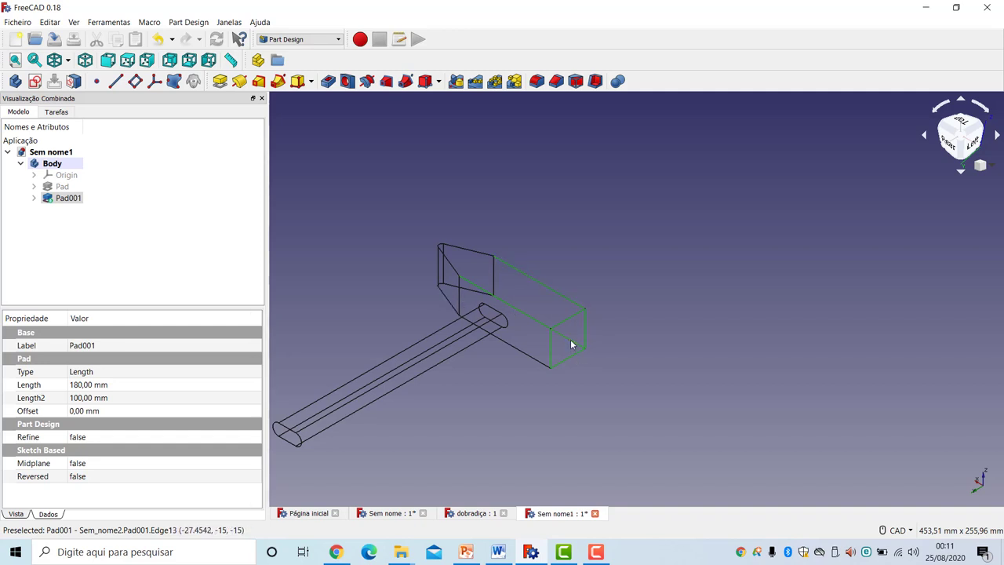
left_click(535, 360, "ctrl")
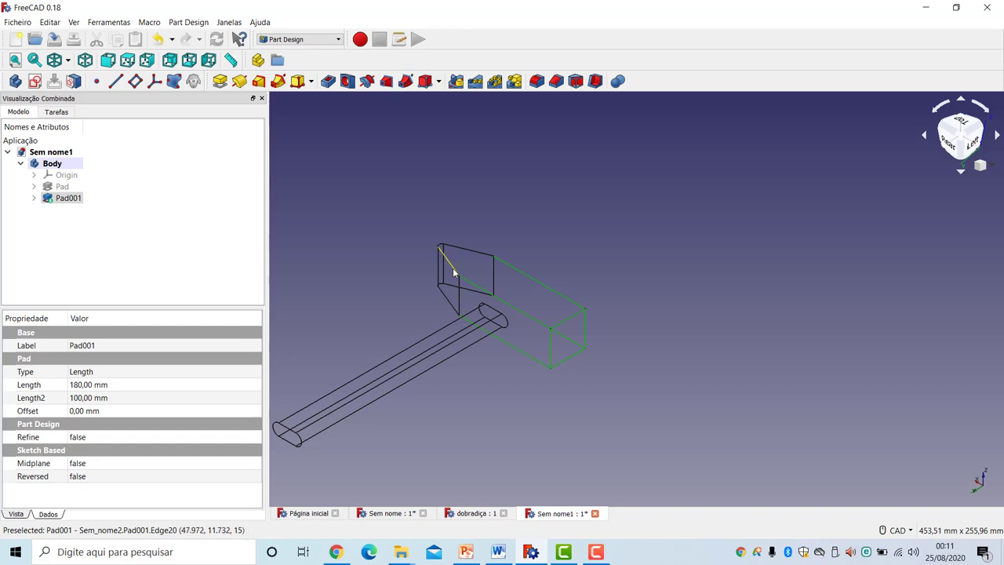
left_click(449, 306, "ctrl")
left_click(472, 251, "ctrl")
left_click(442, 248, "ctrl")
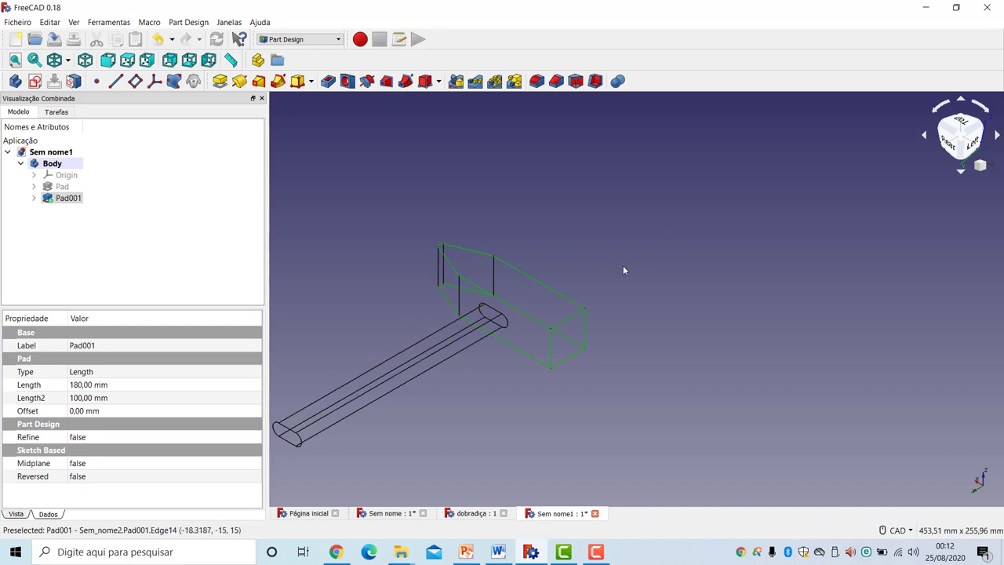
left_click(538, 81)
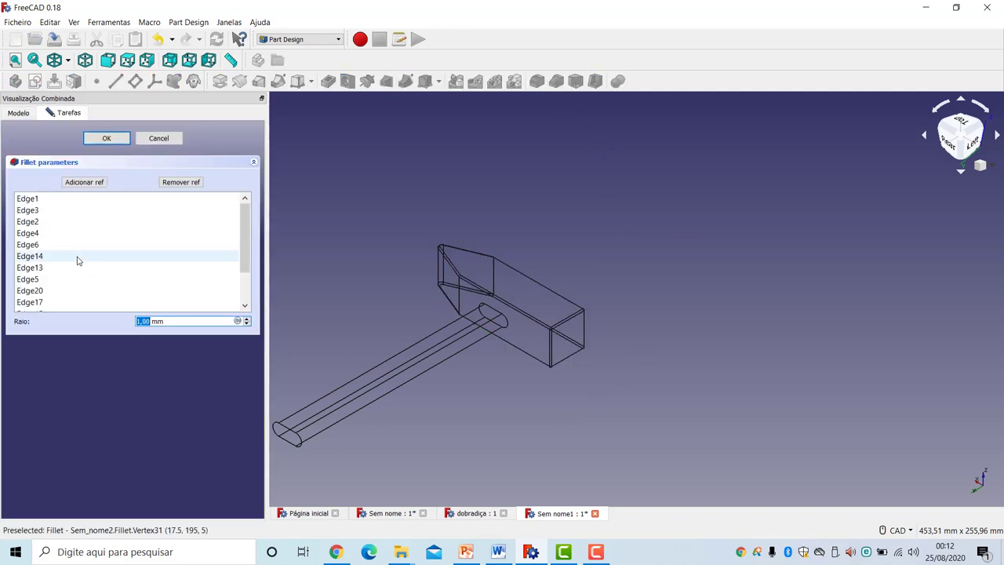
type("0,")
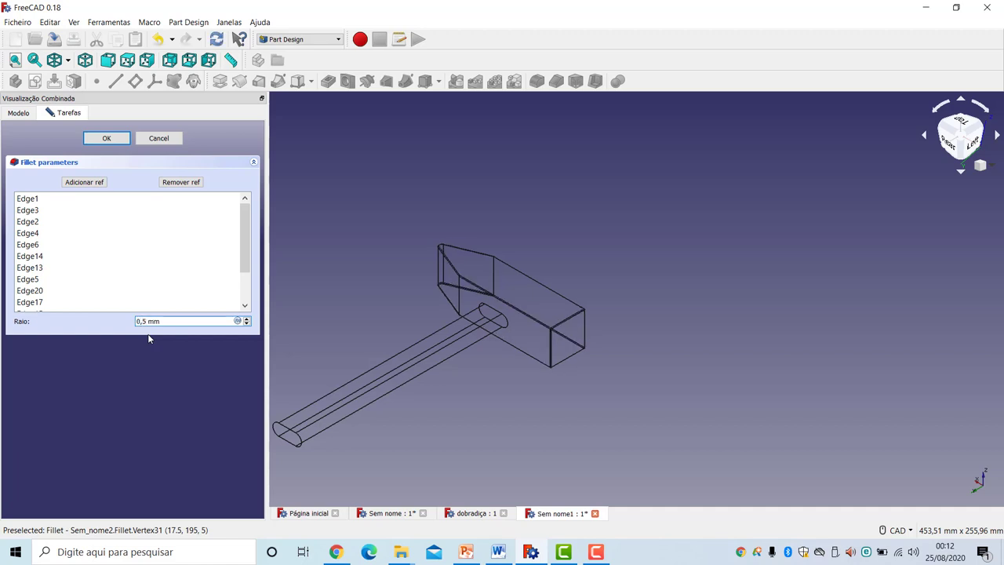
type("5")
left_click(107, 140)
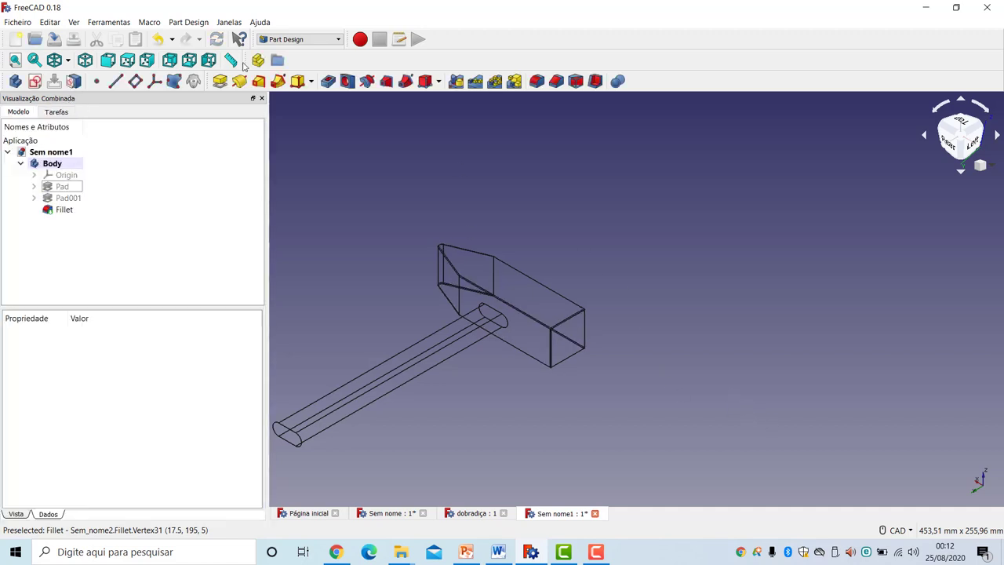
left_click(68, 60)
- Restore shaded display and switch the navigation style to Blender
left_click(75, 76)
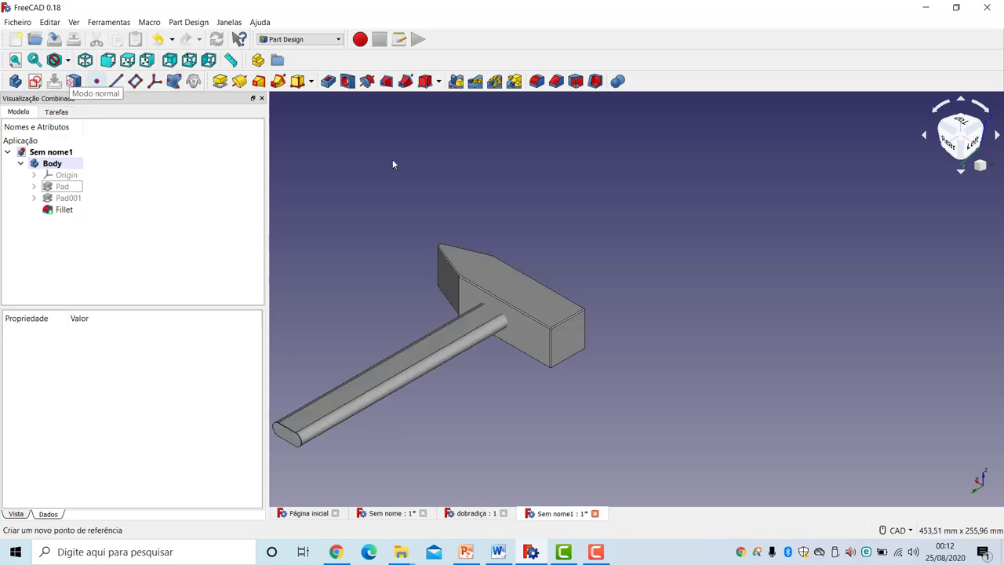
middle_click_drag(717, 404, 870, 373)
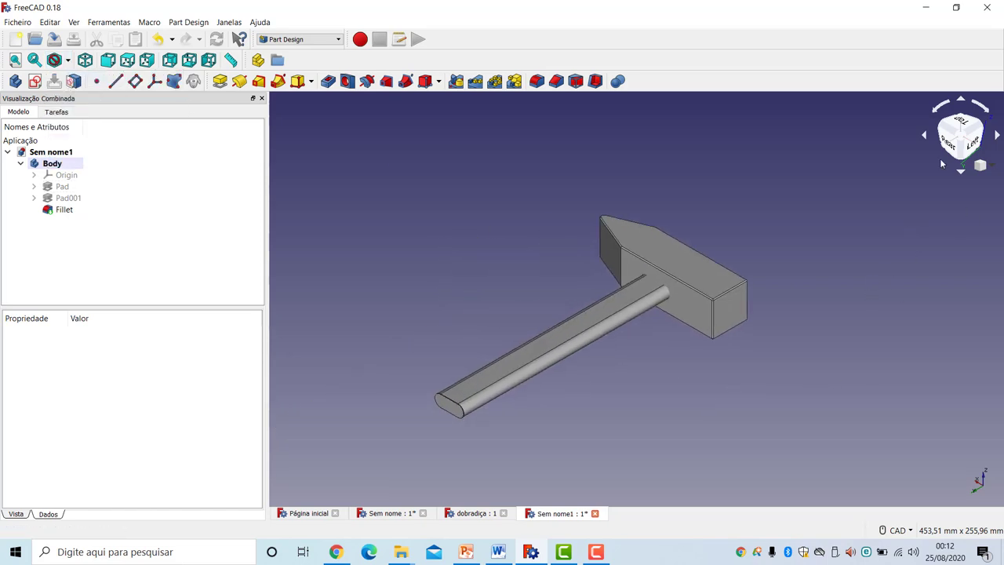
left_click(905, 535)
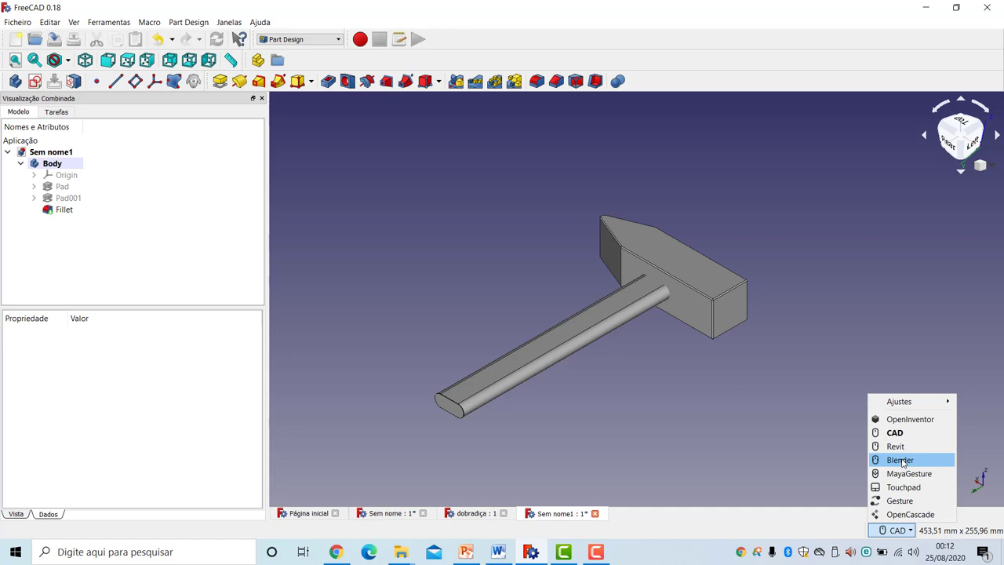
left_click(902, 462)
- Orbit the hammer to inspect it from below and behind
mouse_move(886, 403)
middle_mouse_down()
mouse_move(776, 377)
mouse_move(652, 385)
mouse_move(545, 416)
mouse_move(533, 305)
mouse_move(683, 229)
mouse_move(800, 317)
mouse_move(809, 346)
mouse_move(629, 377)
mouse_move(455, 345)
mouse_move(567, 229)
mouse_move(666, 239)
mouse_move(677, 256)
mouse_move(676, 229)
mouse_move(622, 419)
mouse_move(599, 350)
mouse_move(525, 366)
mouse_move(601, 385)
mouse_move(585, 378)
middle_mouse_up()
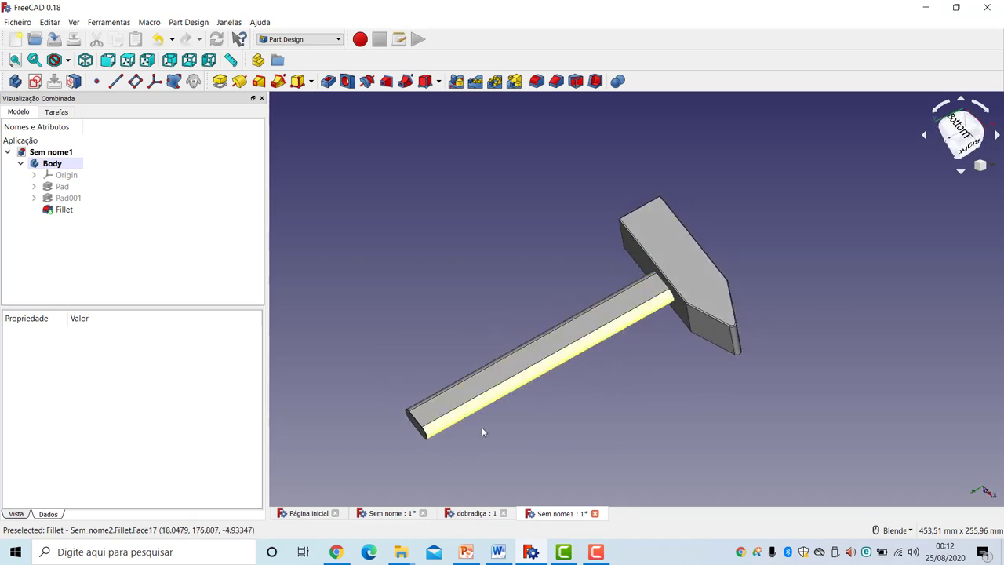
mouse_move(482, 432)
middle_mouse_down()
mouse_move(585, 437)
mouse_move(569, 410)
mouse_move(584, 328)
mouse_move(508, 275)
mouse_move(522, 392)
mouse_move(619, 436)
mouse_move(652, 386)
mouse_move(585, 411)
mouse_move(605, 385)
mouse_move(594, 403)
middle_mouse_up()
scroll(651, 391, "down", 2)
scroll(639, 393, "up", 3)
scroll(586, 411, "up", 2)
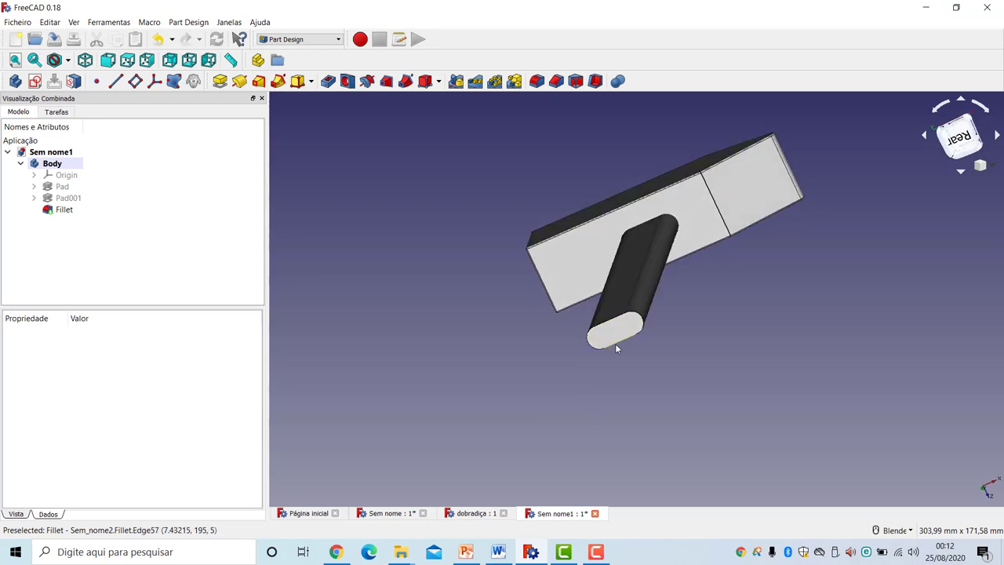